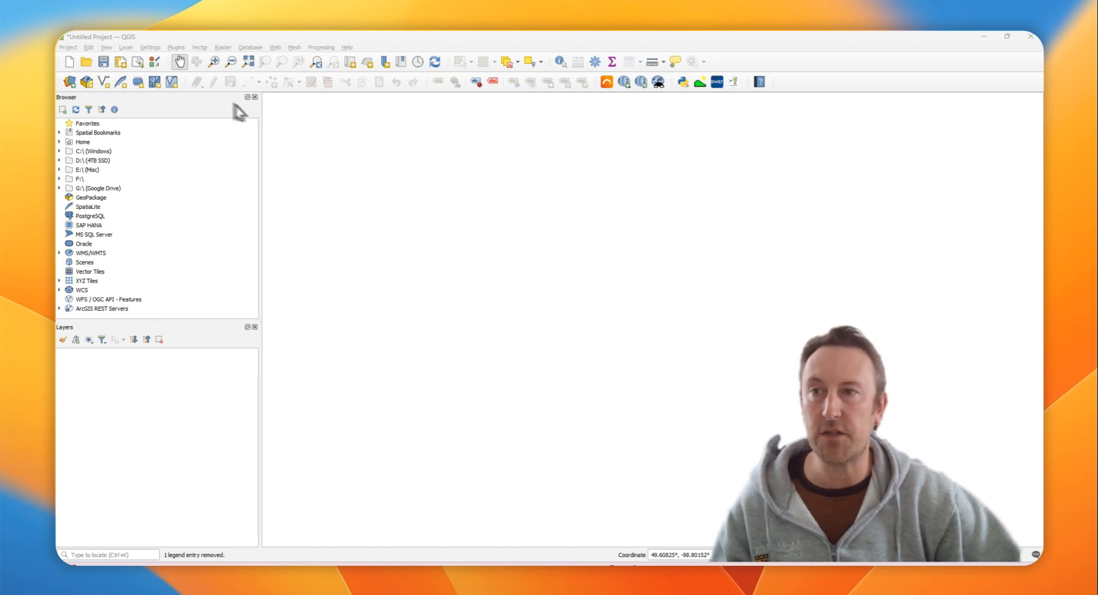
# Open the plugin manager and search all plugins for "quickmap".
pyautogui.click(175, 47)
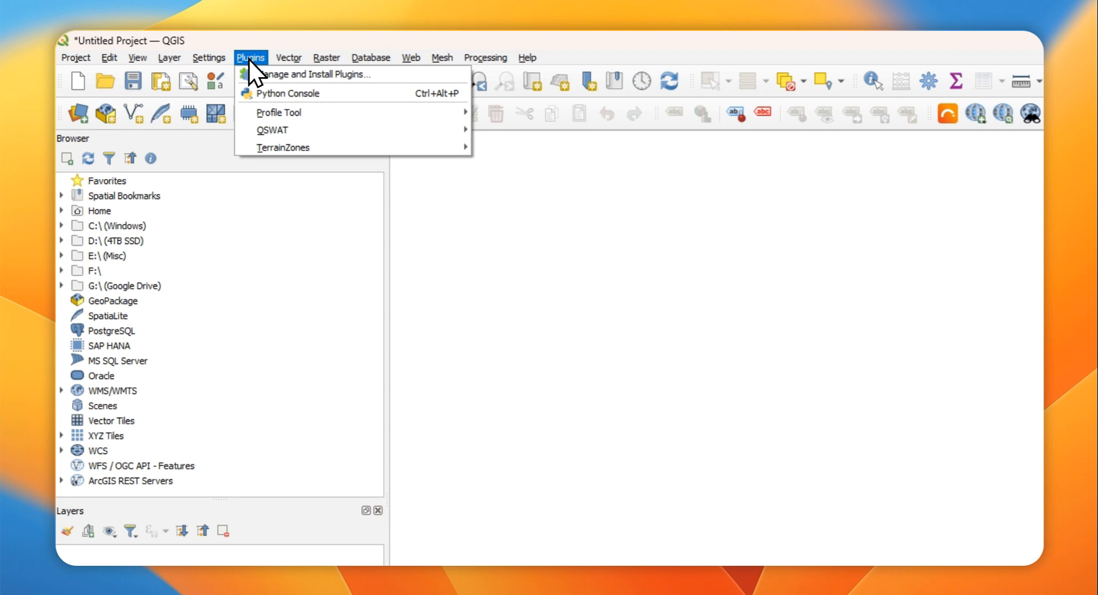
pyautogui.click(306, 74)
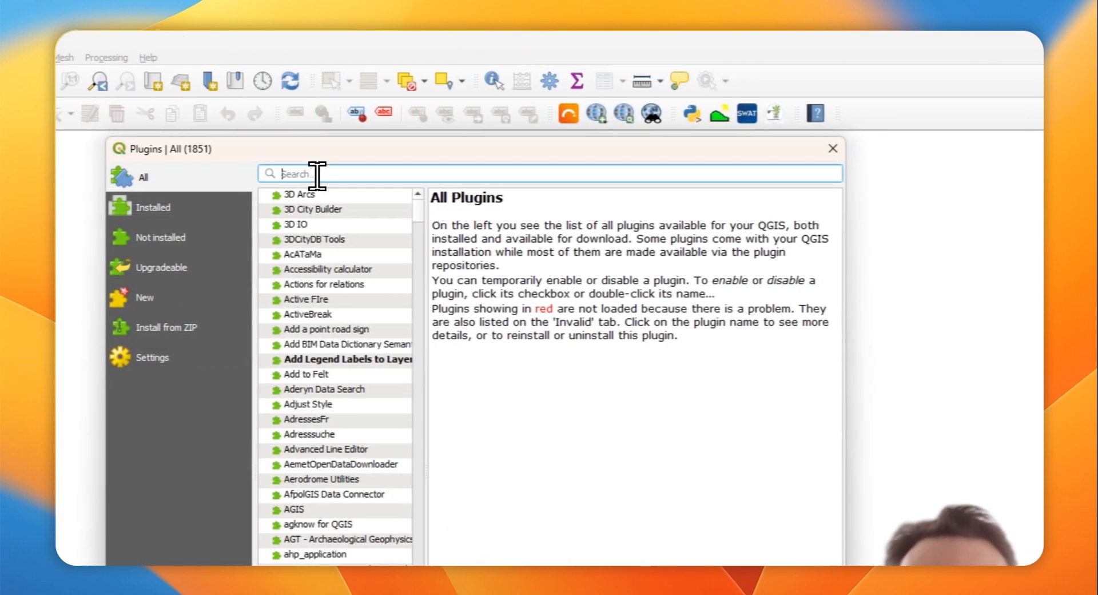
pyautogui.write('quic')
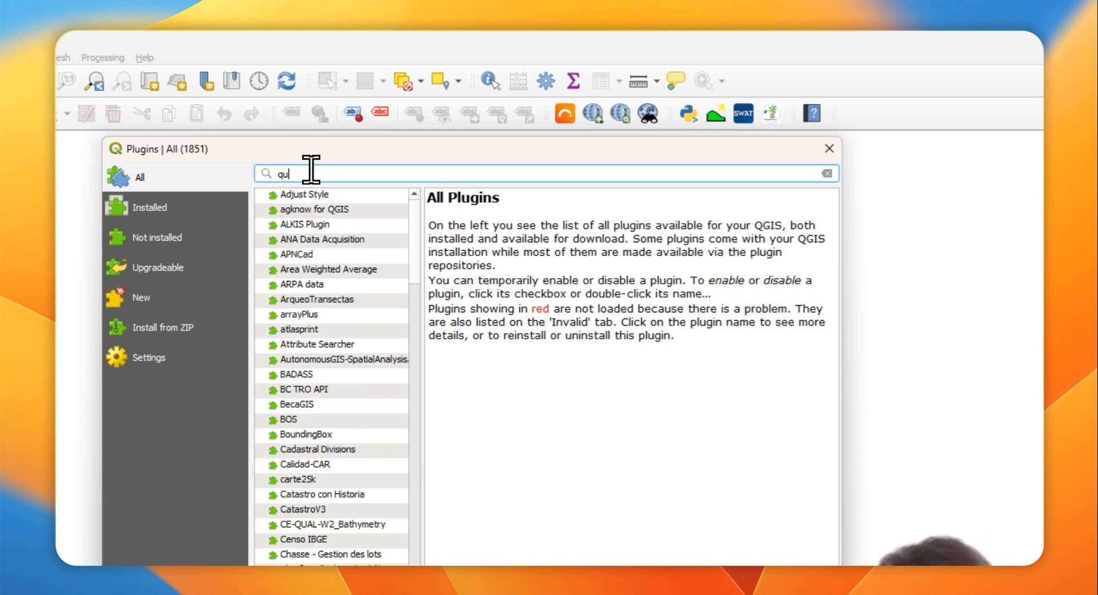
pyautogui.write('k')
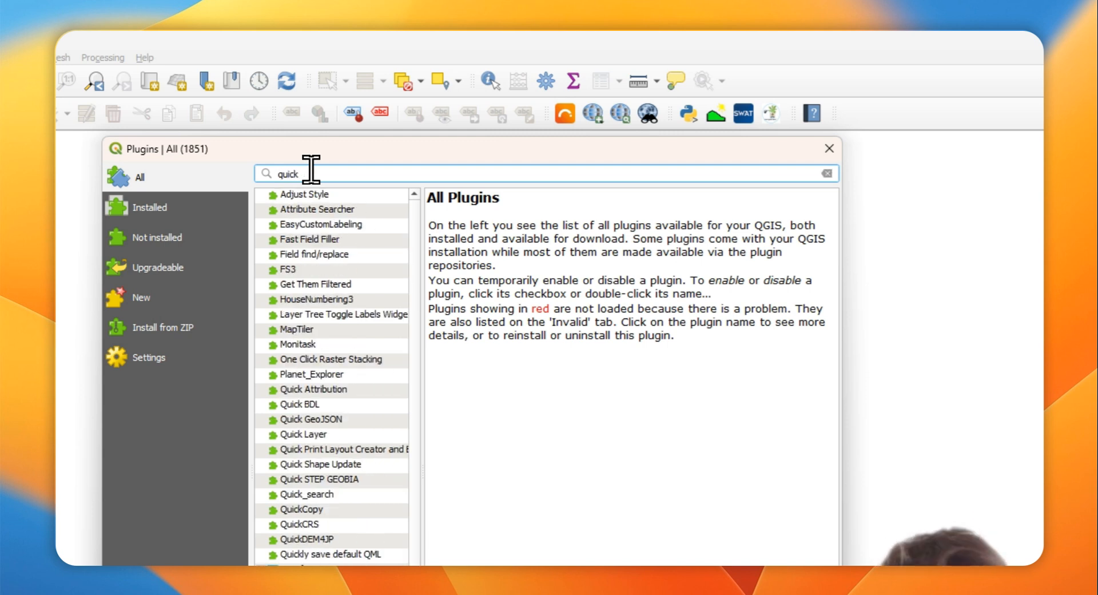
pyautogui.write('map')
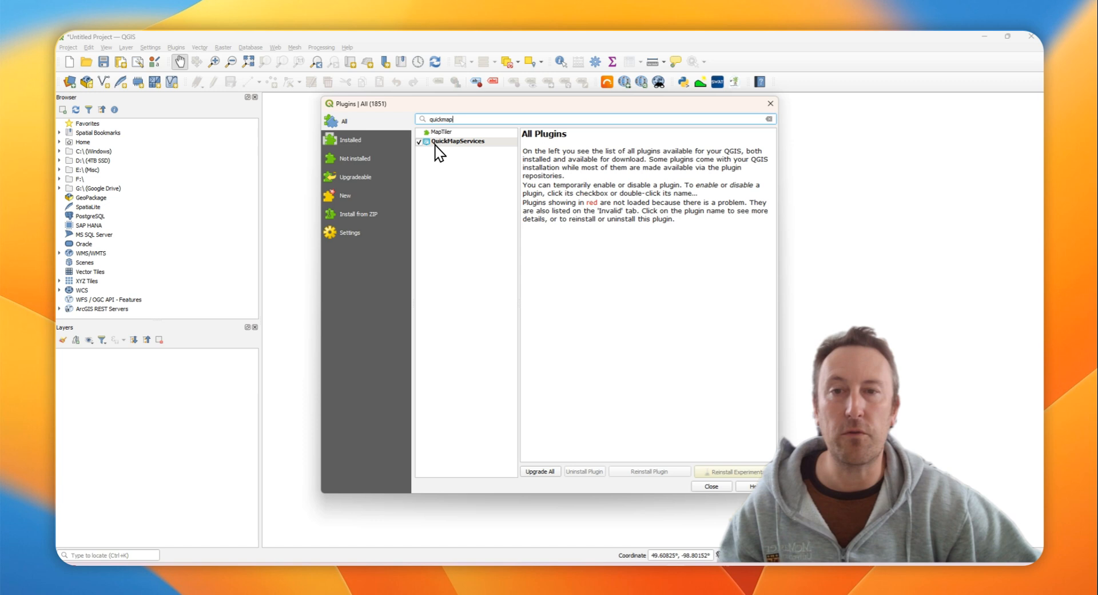
# Upgrade the QuickMapServices plugin to the available stable version and close the plugin manager.
pyautogui.click(435, 145)
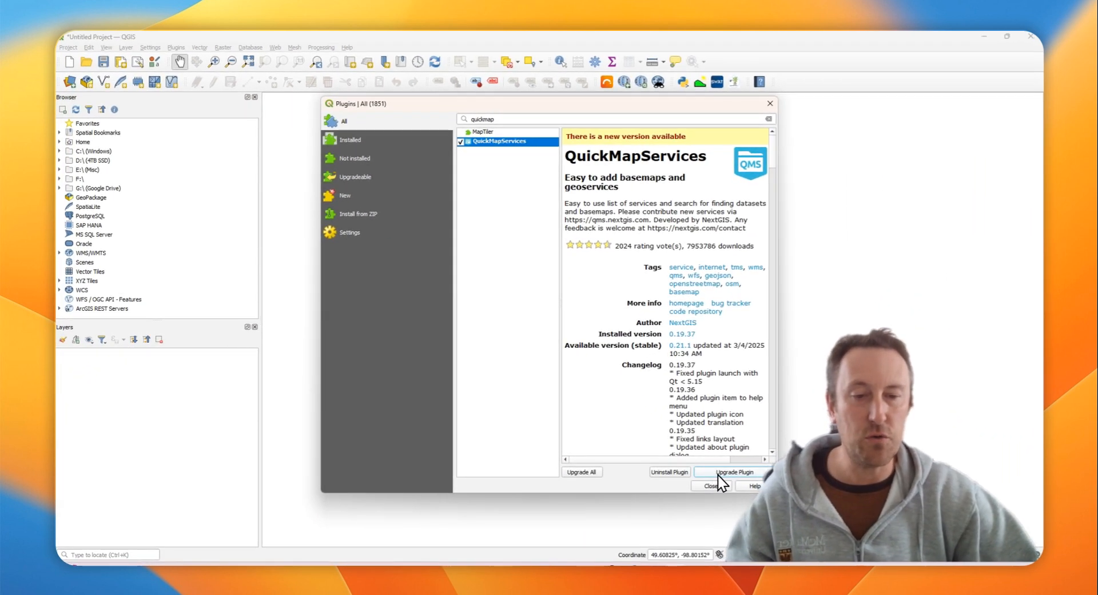
pyautogui.click(719, 474)
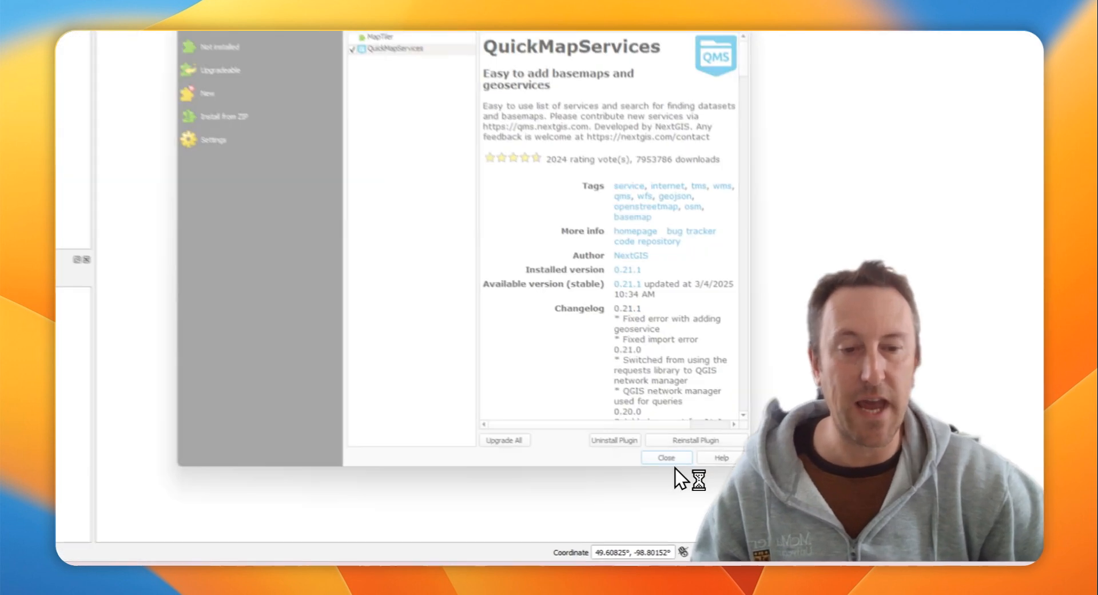
pyautogui.click(682, 478)
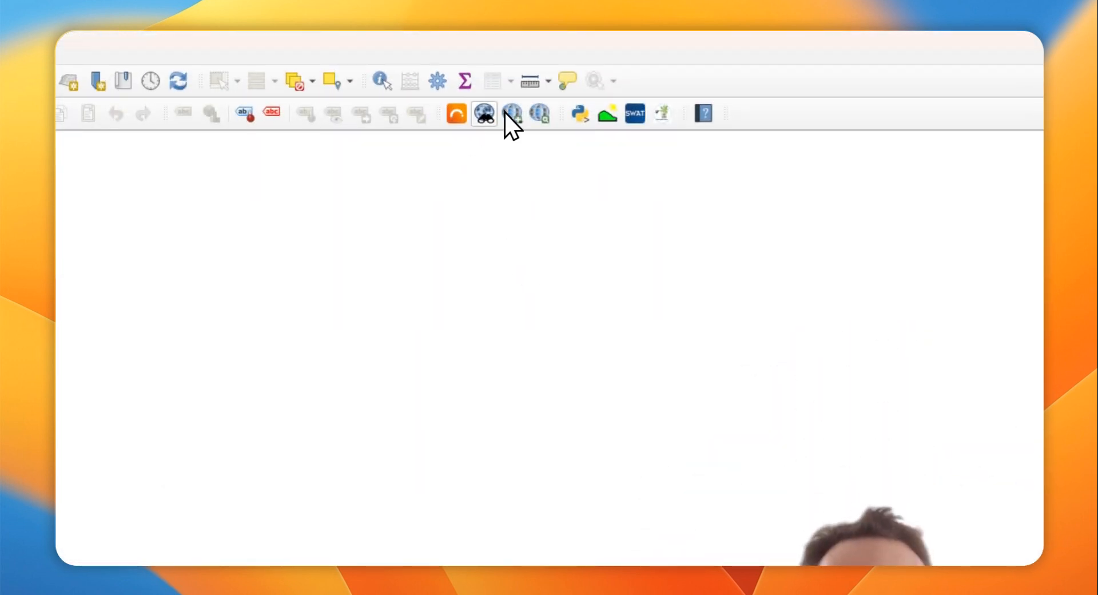
# Download the contributed services pack in the QuickMapServices settings and save the settings.
pyautogui.click(512, 114)
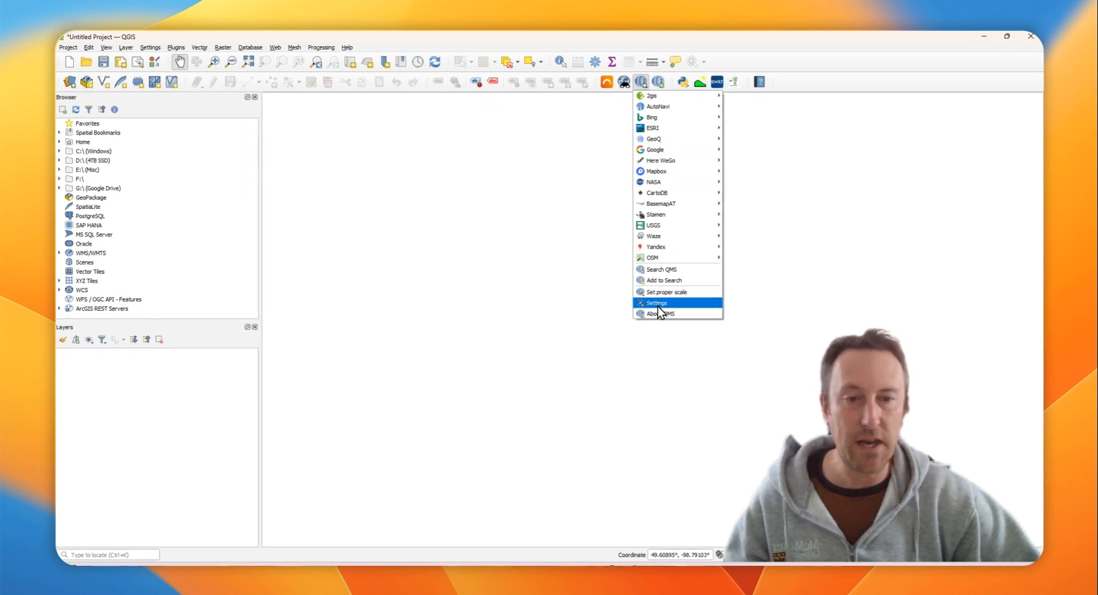
pyautogui.click(658, 305)
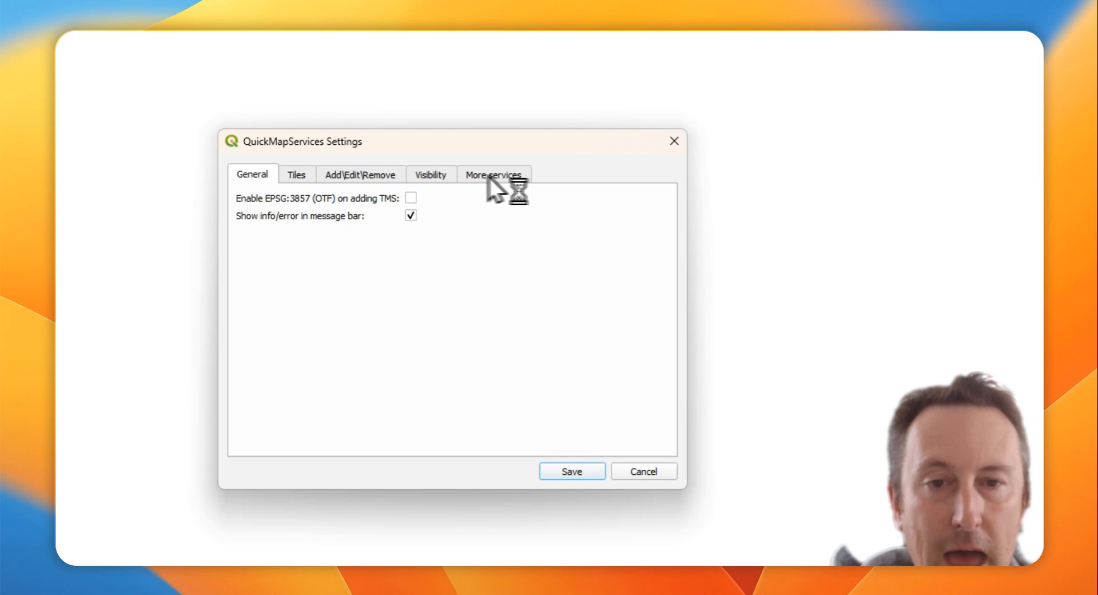
pyautogui.click(496, 175)
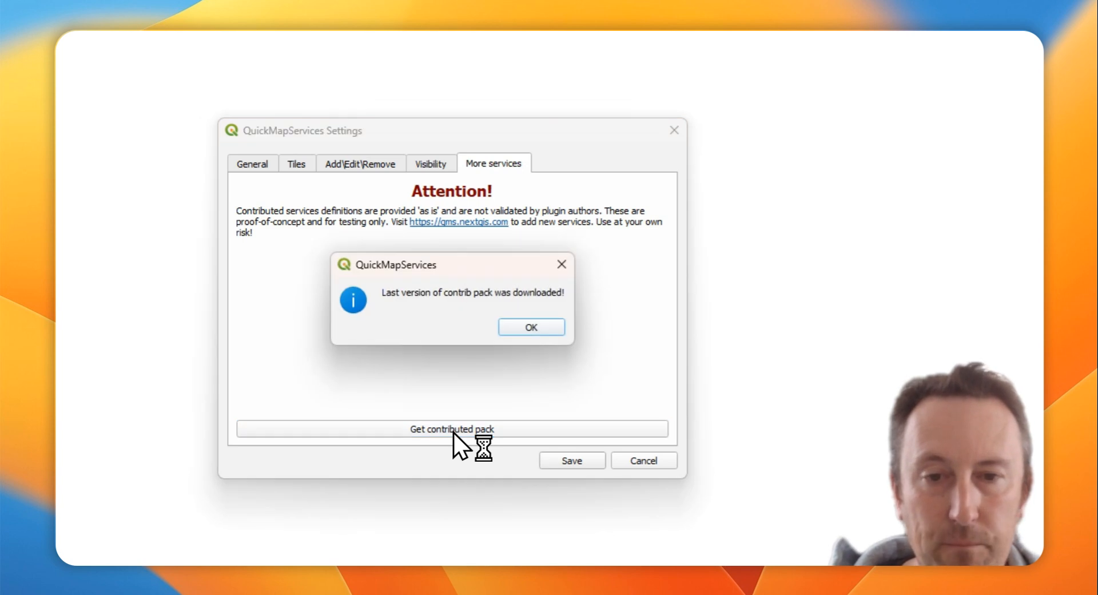
pyautogui.click(544, 327)
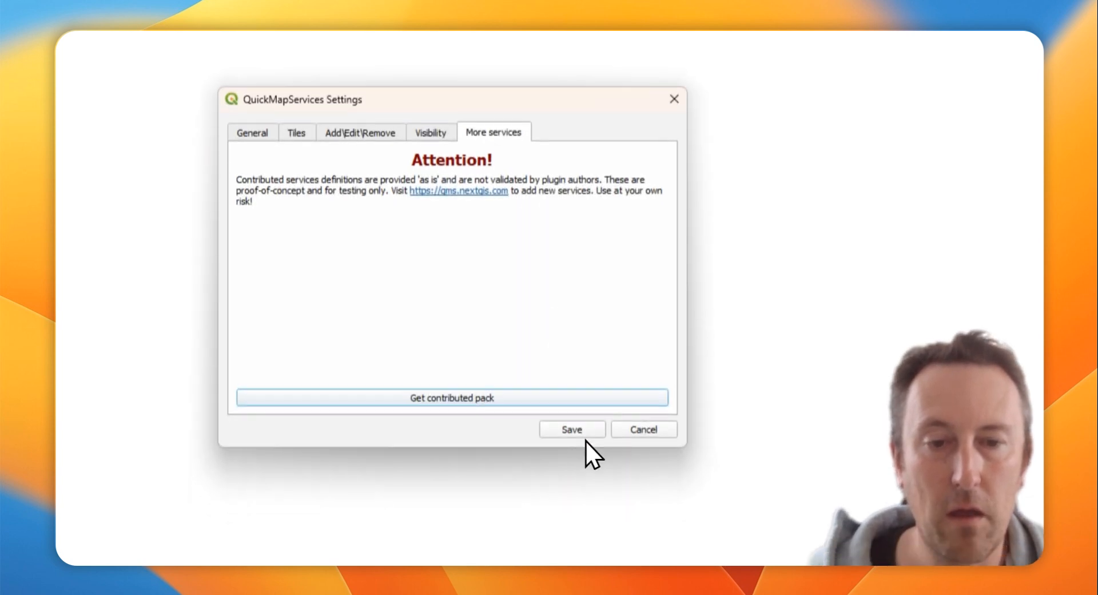
pyautogui.click(588, 424)
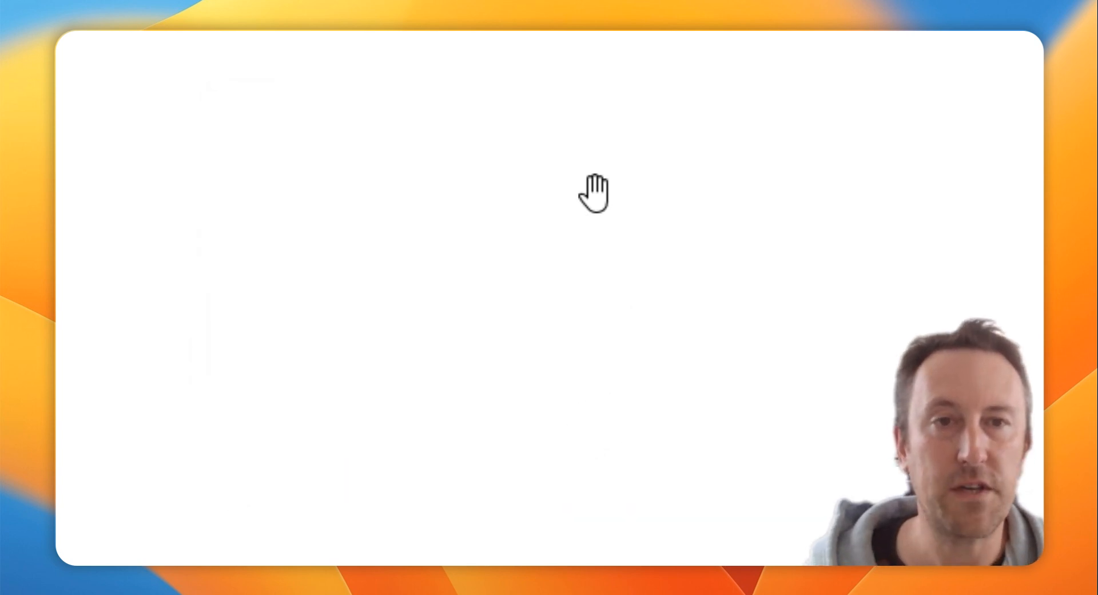
pyautogui.click(601, 113)
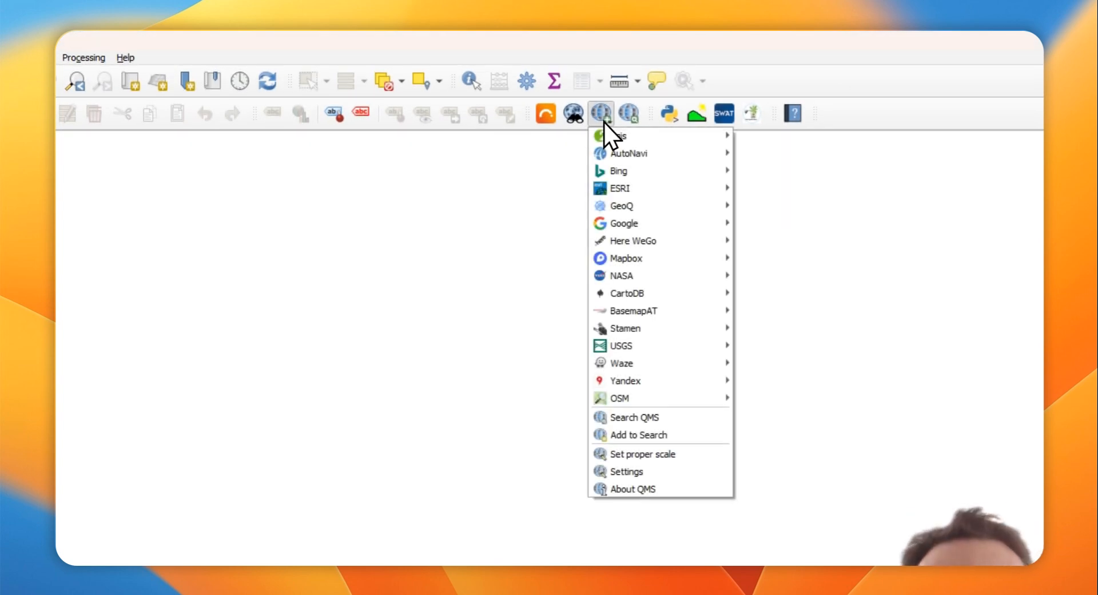
pyautogui.moveTo(639, 175)
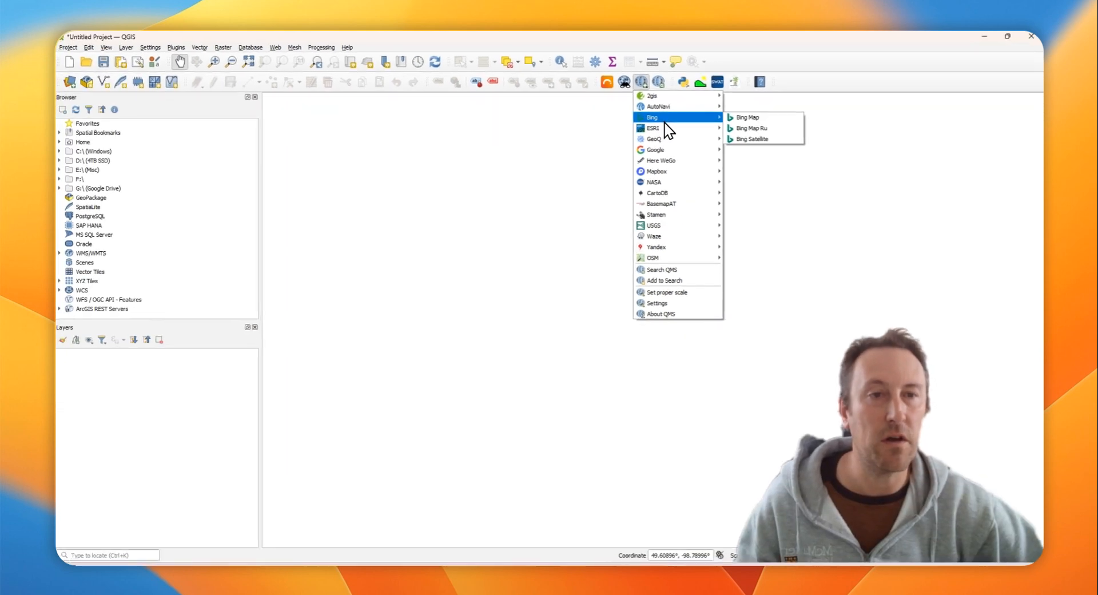
pyautogui.moveTo(684, 154)
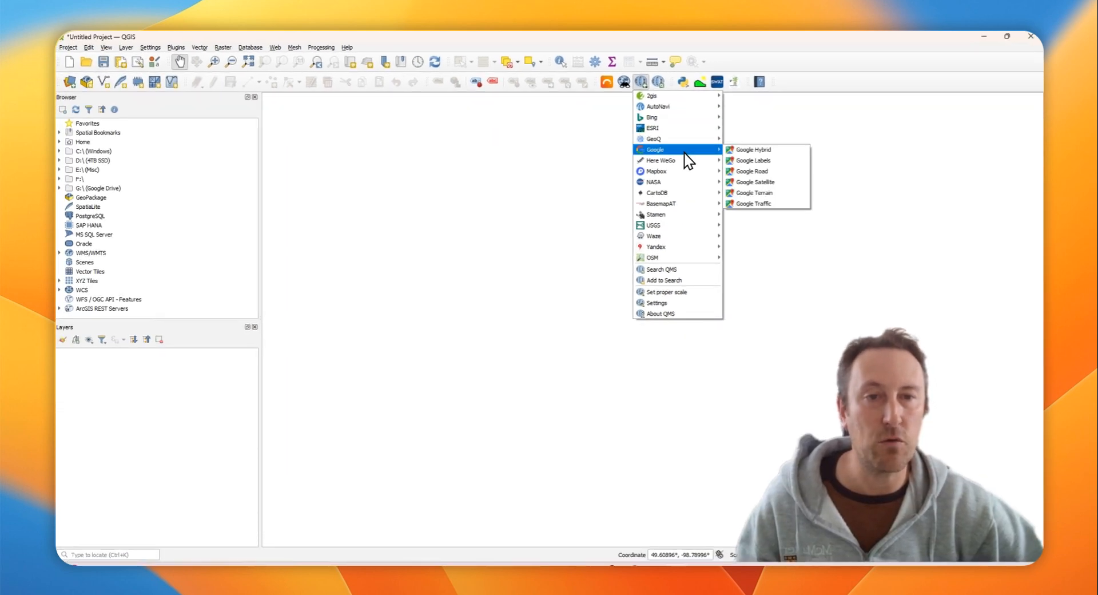
pyautogui.moveTo(684, 172)
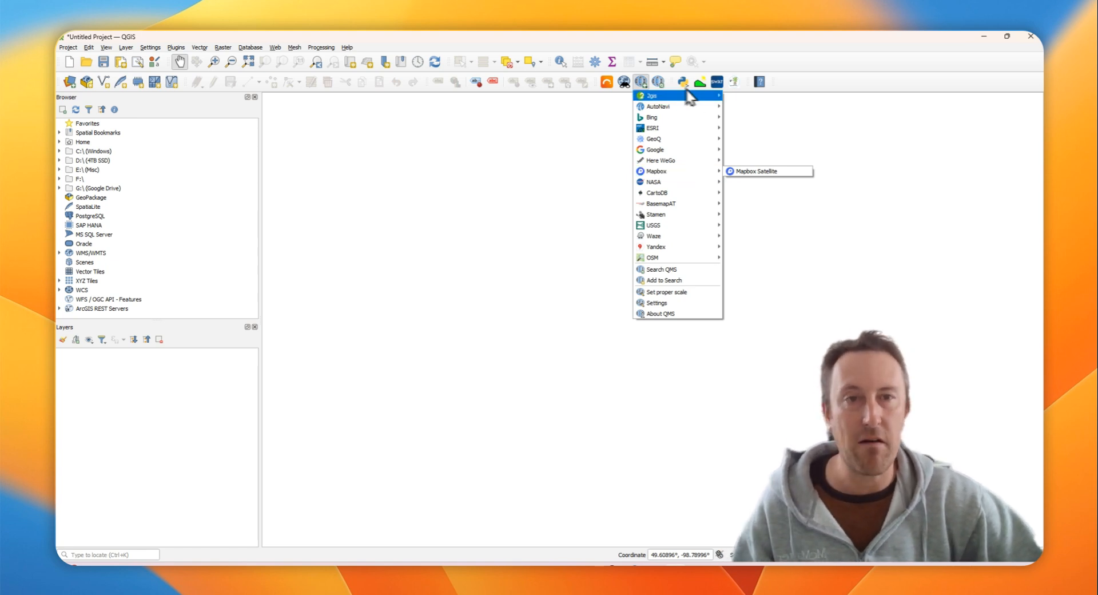
pyautogui.click(641, 82)
pyautogui.click(641, 81)
pyautogui.click(642, 82)
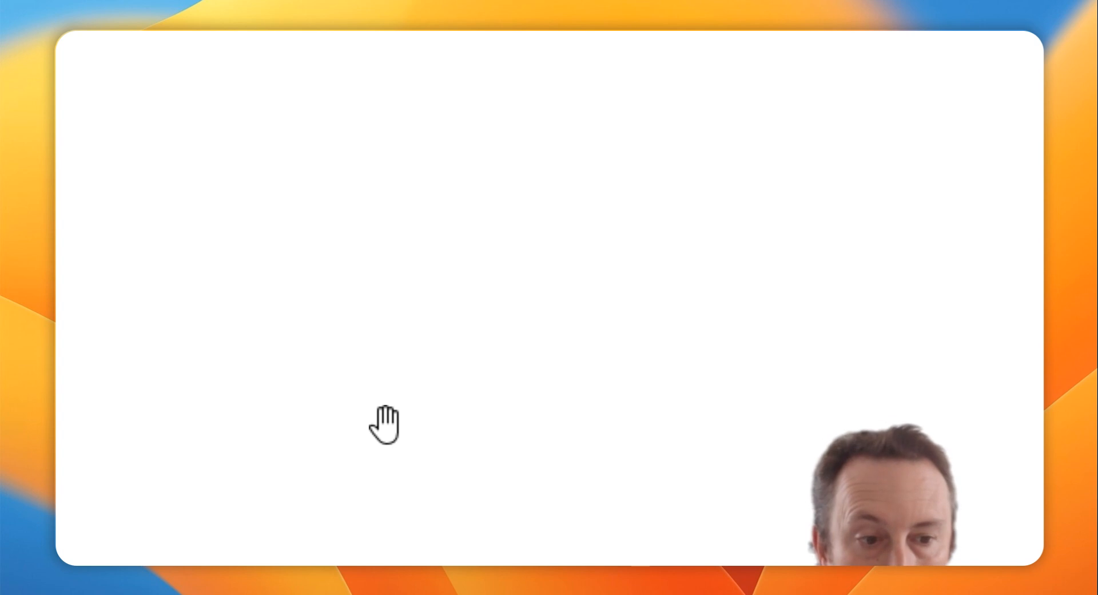
# Add the Google Hybrid basemap from QuickMapServices to the project.
pyautogui.click(533, 117)
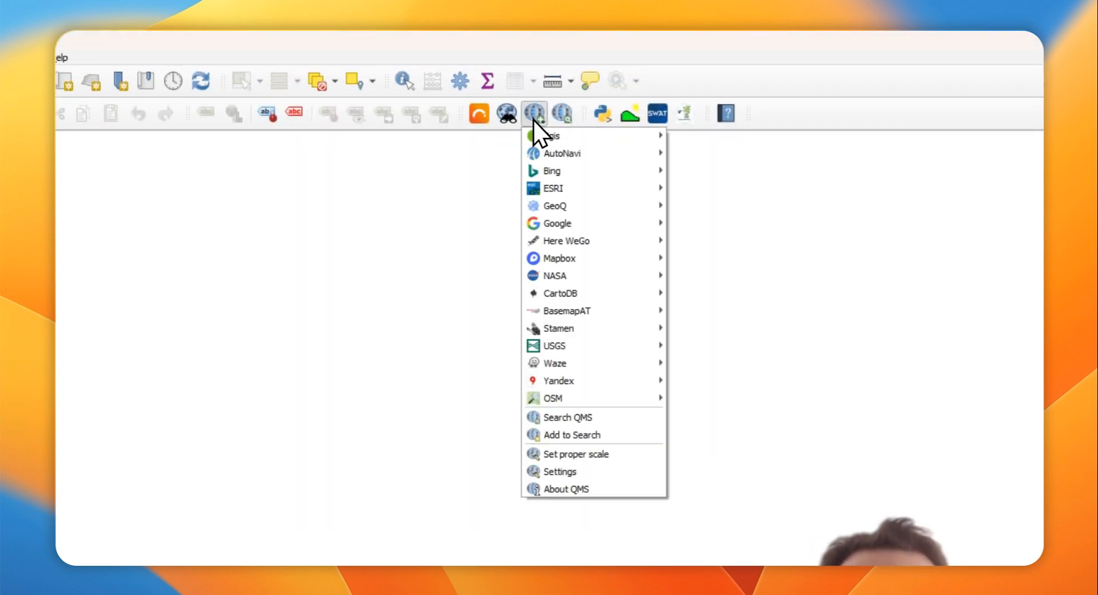
pyautogui.moveTo(623, 224)
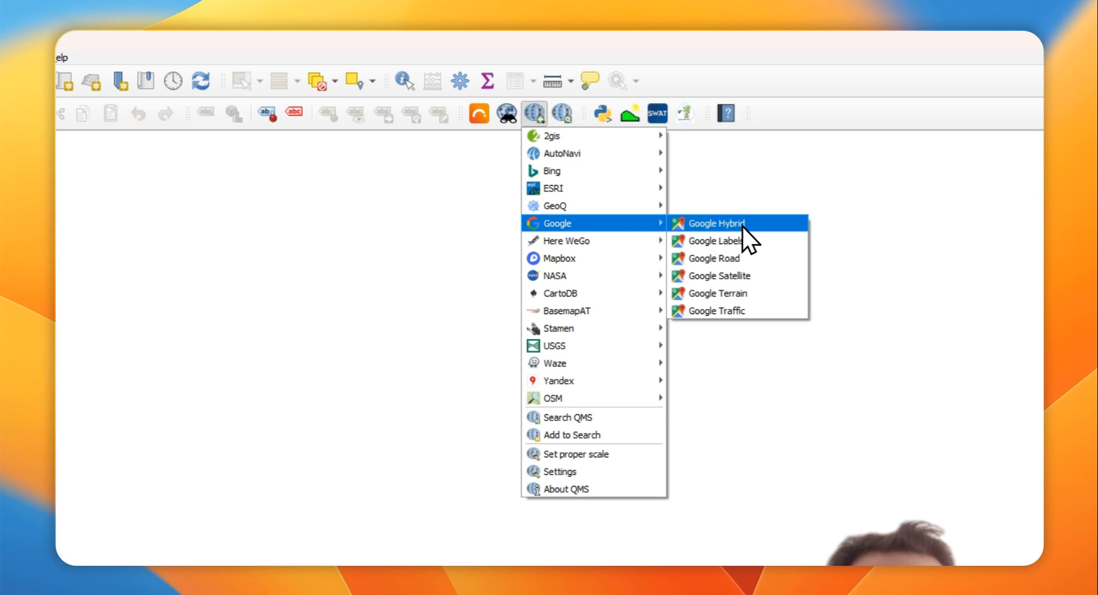
pyautogui.click(738, 224)
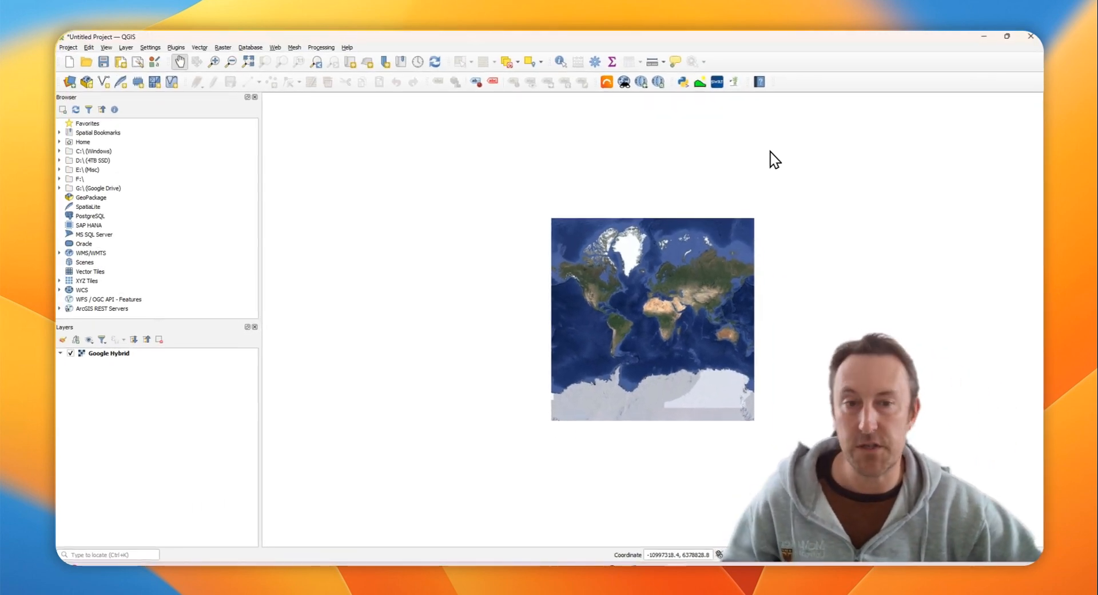
pyautogui.scroll(2, 650, 334)
pyautogui.moveTo(608, 291); pyautogui.dragTo(608, 404)
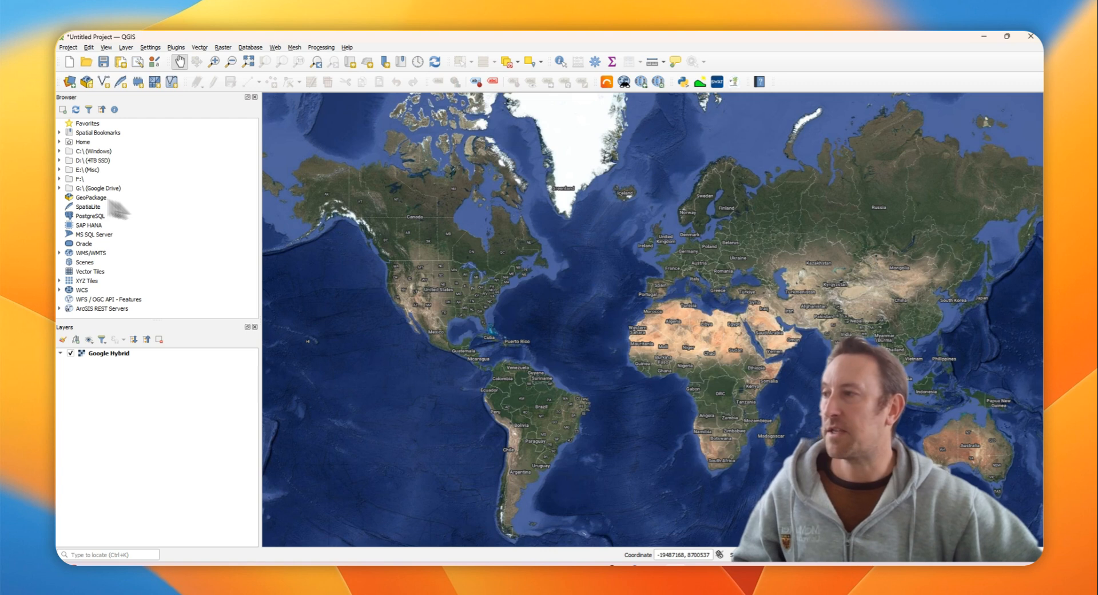
# Load sample_shapefile.shp from the Sample Shapefile folder in Downloads as a layer and zoom the map to its extent.
pyautogui.moveTo(109, 200); pyautogui.dragTo(243, 87)
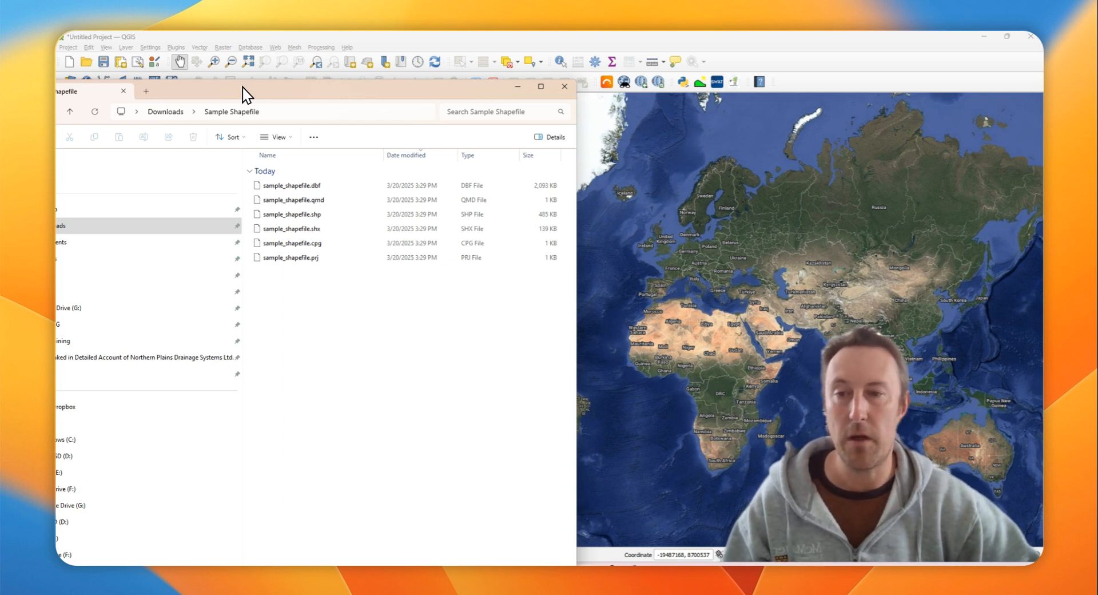
pyautogui.click(318, 215)
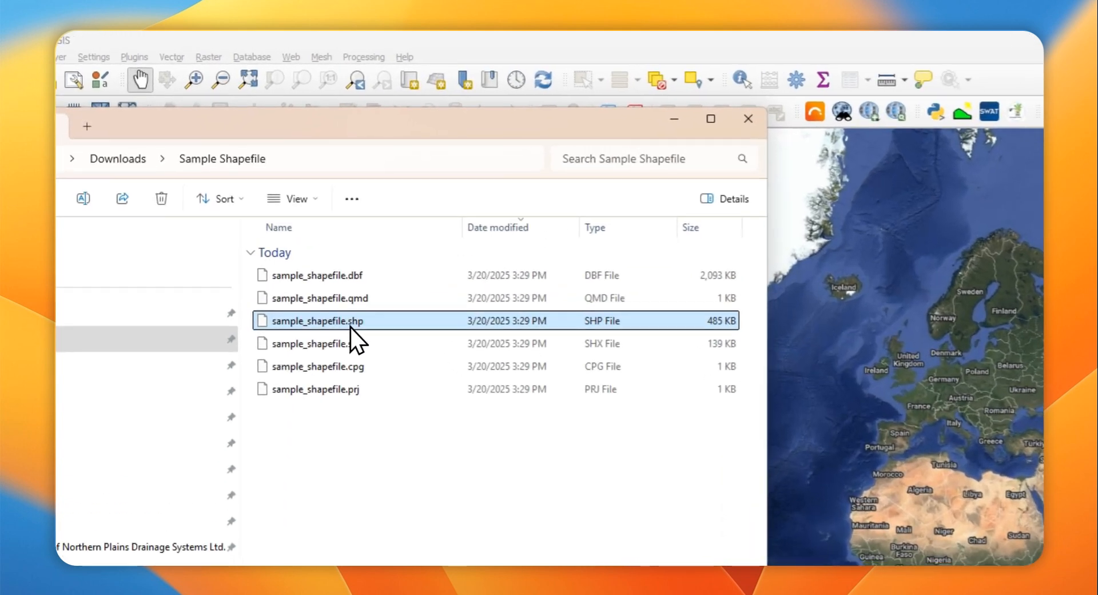
pyautogui.moveTo(294, 236); pyautogui.dragTo(795, 395)
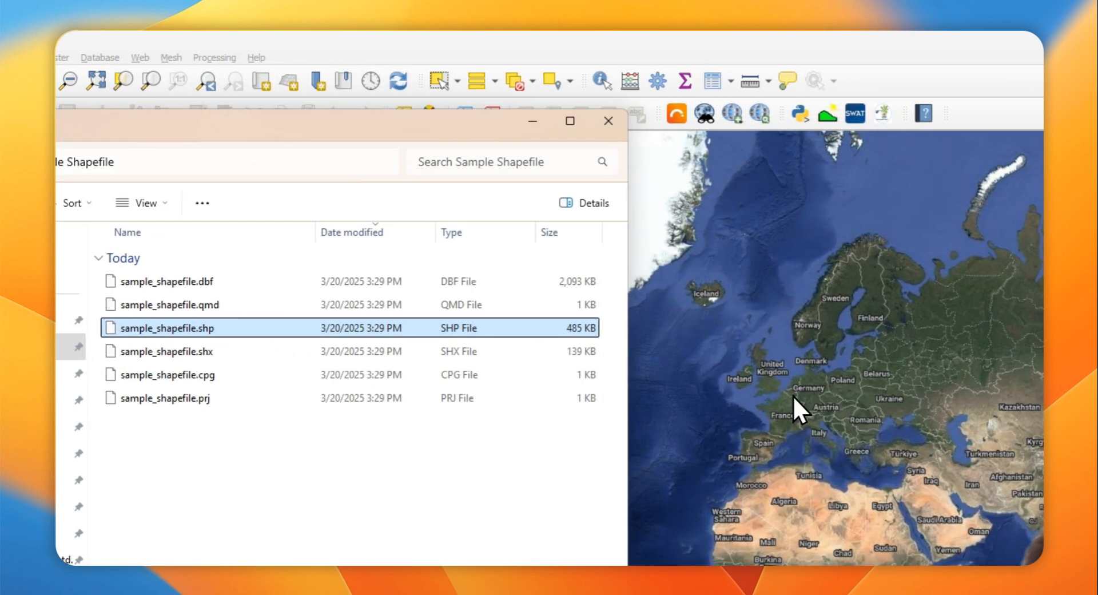
pyautogui.click(535, 120)
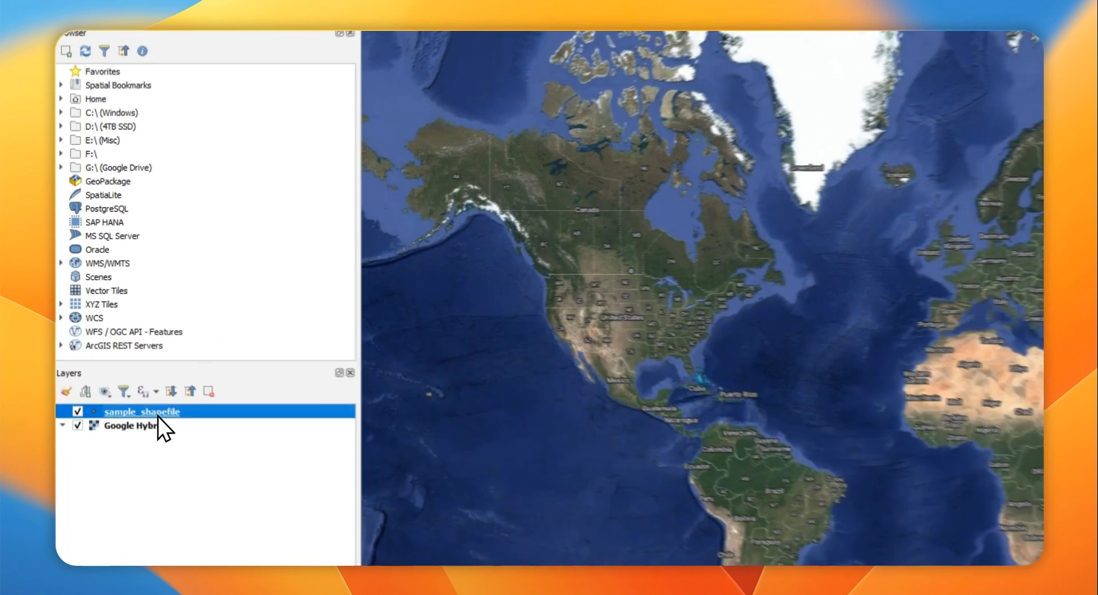
pyautogui.rightClick(169, 434)
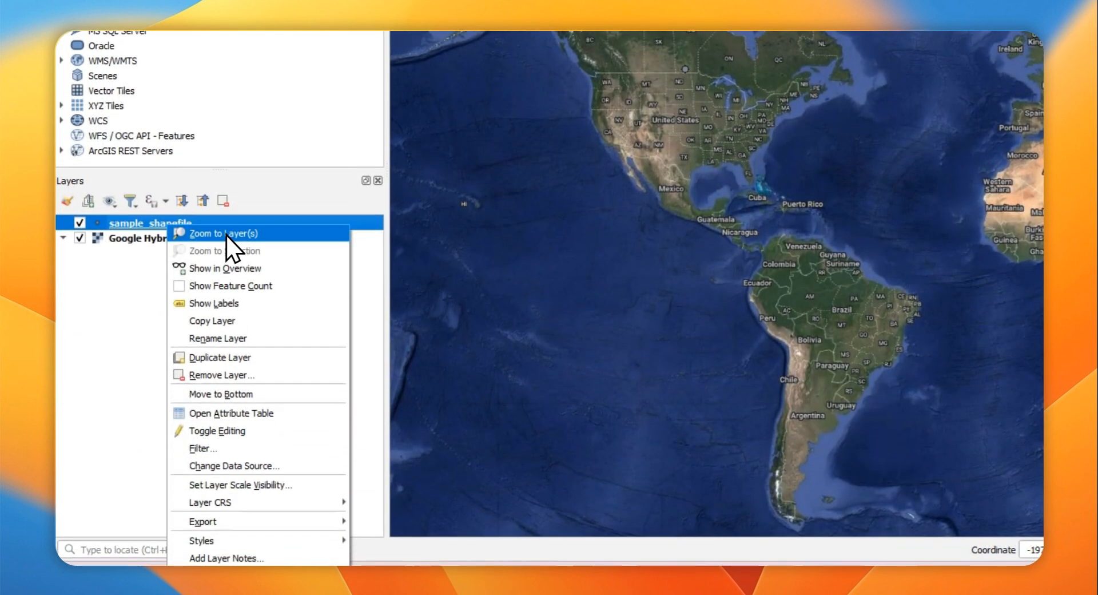
pyautogui.click(171, 438)
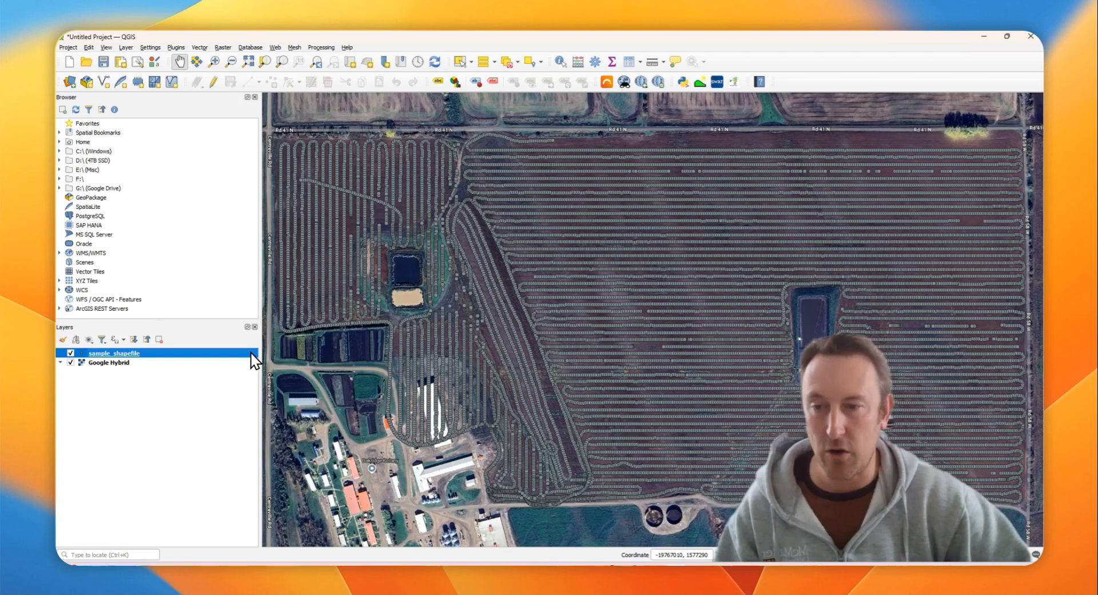
# Check the coordinate reference system assigned to the sample_shapefile layer in its source properties.
pyautogui.doubleClick(252, 353)
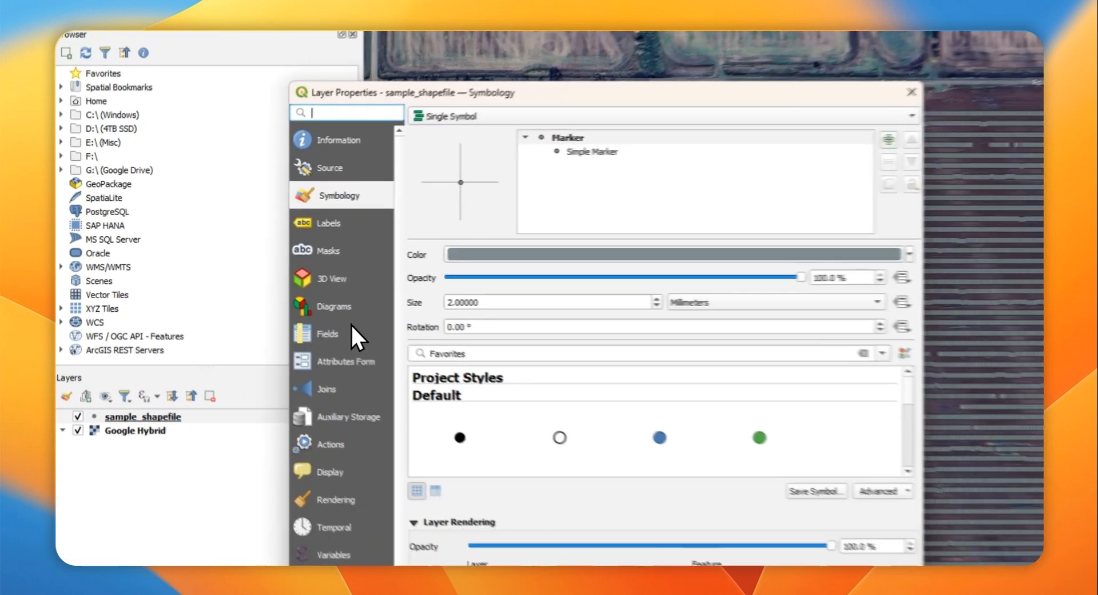
pyautogui.scroll(-1, 374, 334)
pyautogui.scroll(2, 253, 291)
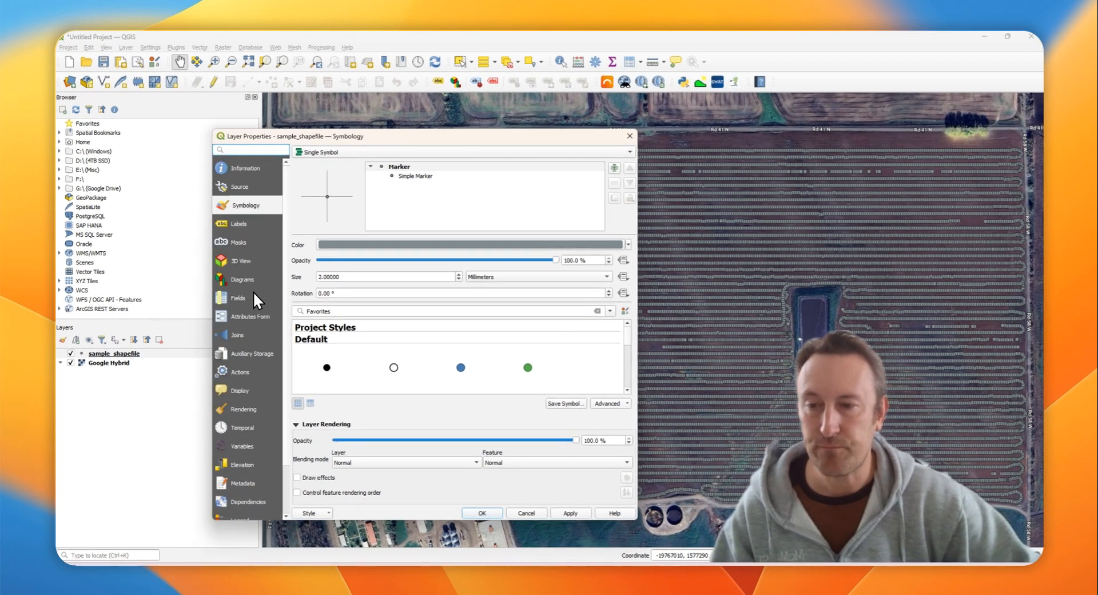
pyautogui.scroll(-1, 255, 260)
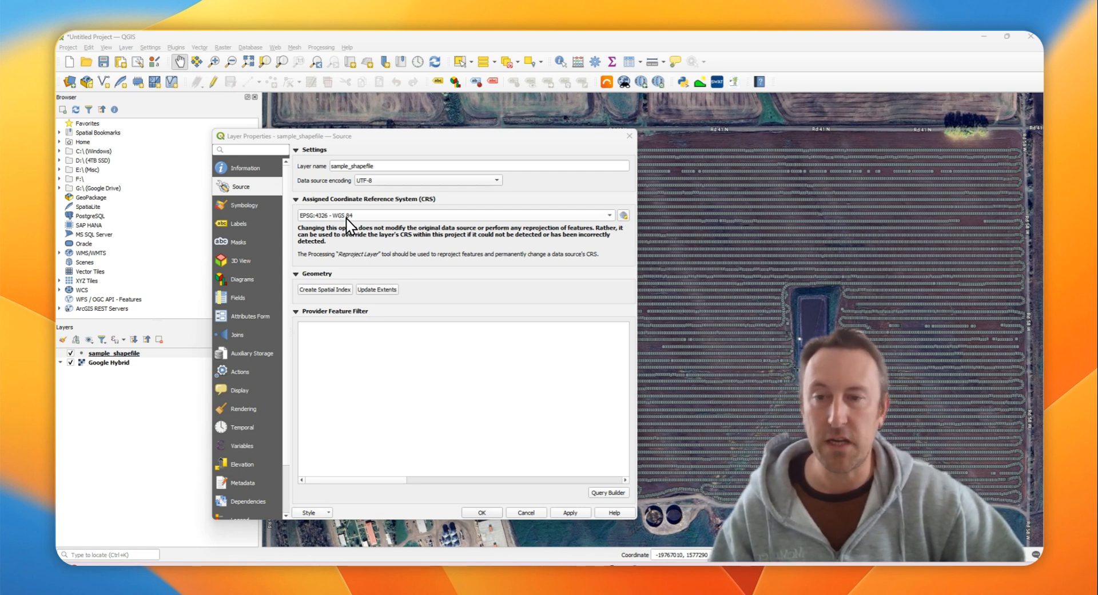
pyautogui.click(488, 509)
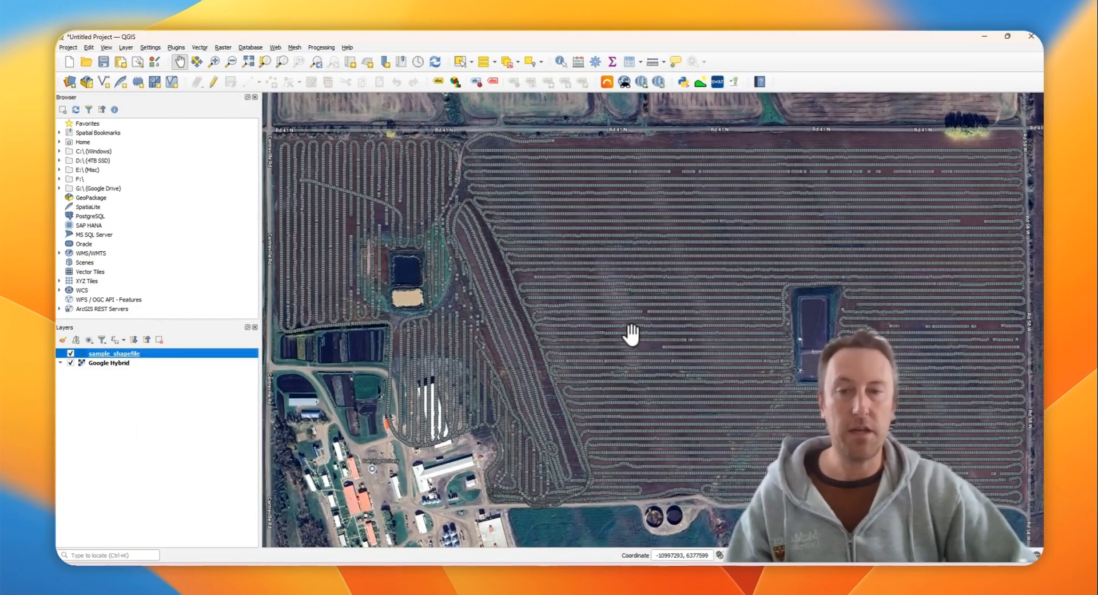
pyautogui.scroll(-3, 641, 249)
pyautogui.moveTo(669, 324); pyautogui.dragTo(551, 310)
pyautogui.scroll(1, 591, 375)
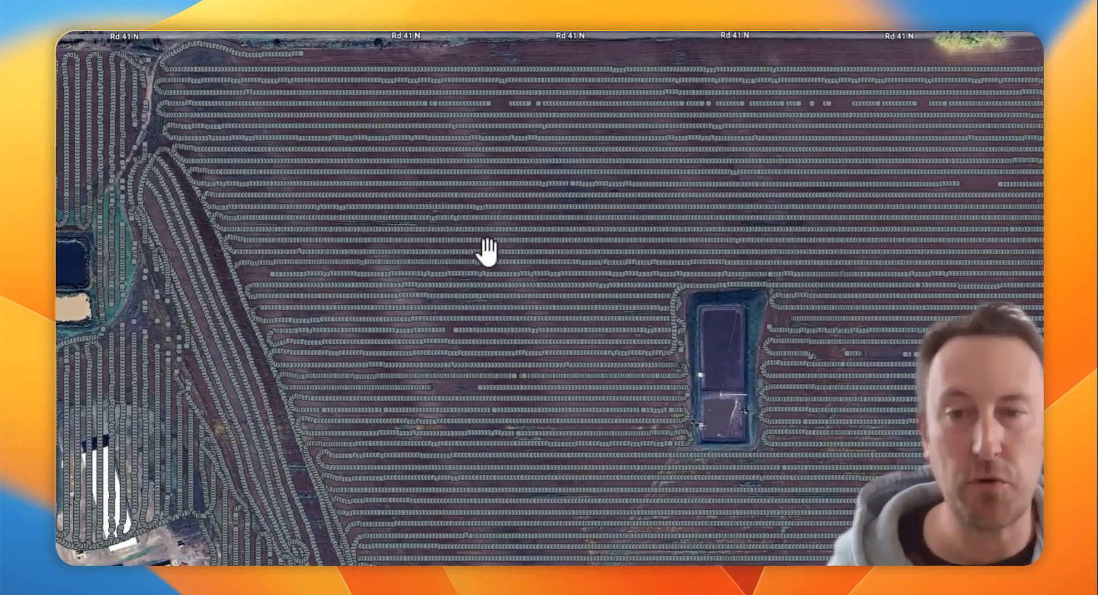
pyautogui.moveTo(486, 253); pyautogui.dragTo(610, 252)
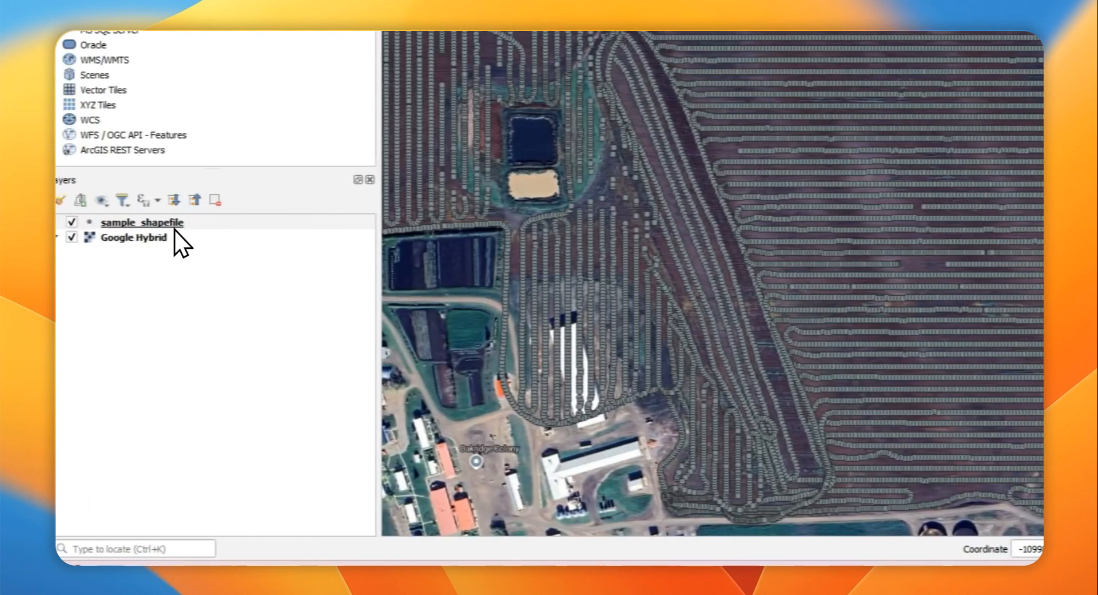
# Examine the fields and values in the sample_shapefile layer's attribute table and close the table.
pyautogui.rightClick(160, 224)
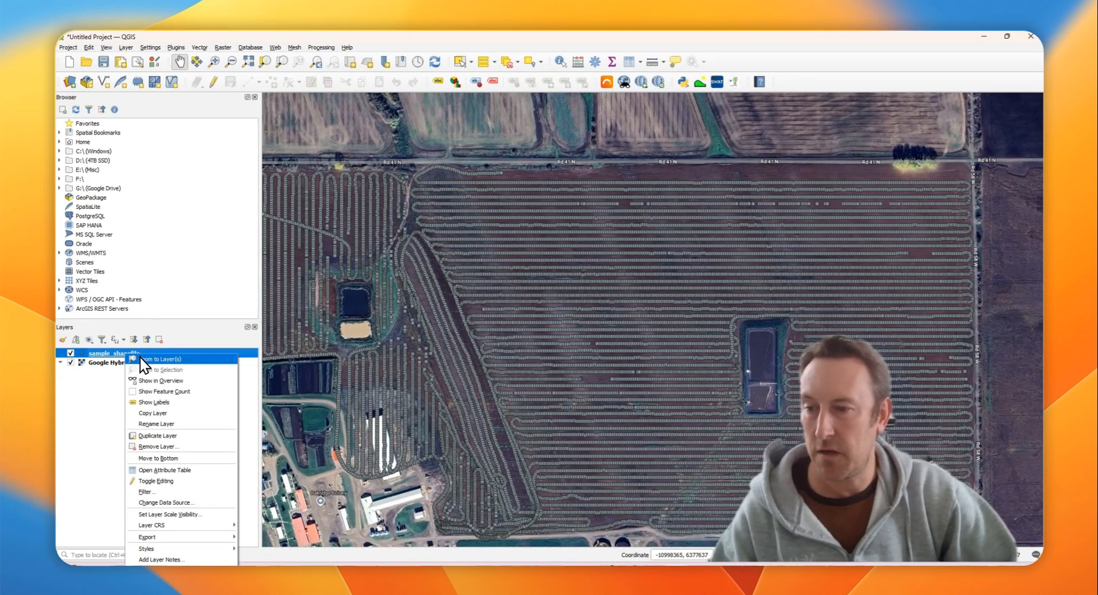
pyautogui.click(171, 470)
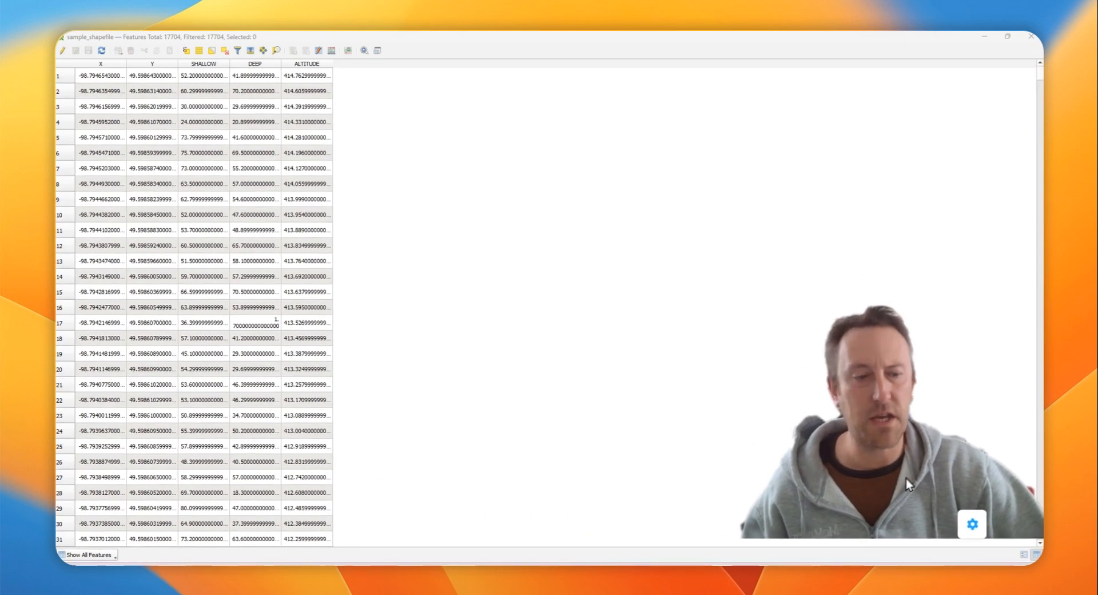
pyautogui.click(900, 483)
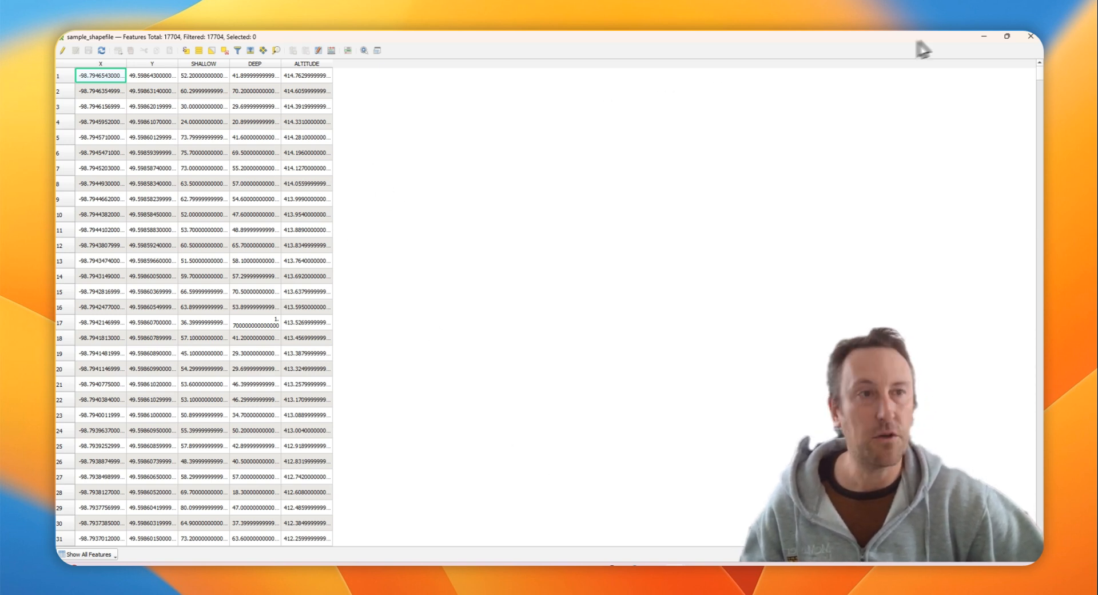
pyautogui.click(1028, 37)
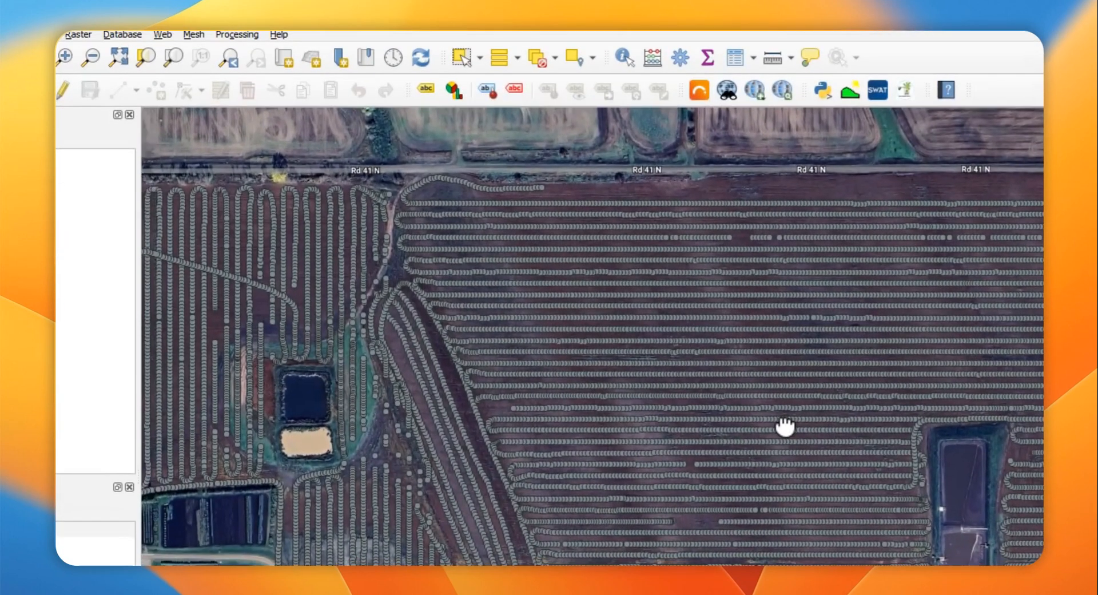
# Start exporting all features of the sample_shapefile layer with ESRI Shapefile as the format.
pyautogui.moveTo(785, 426); pyautogui.dragTo(787, 418)
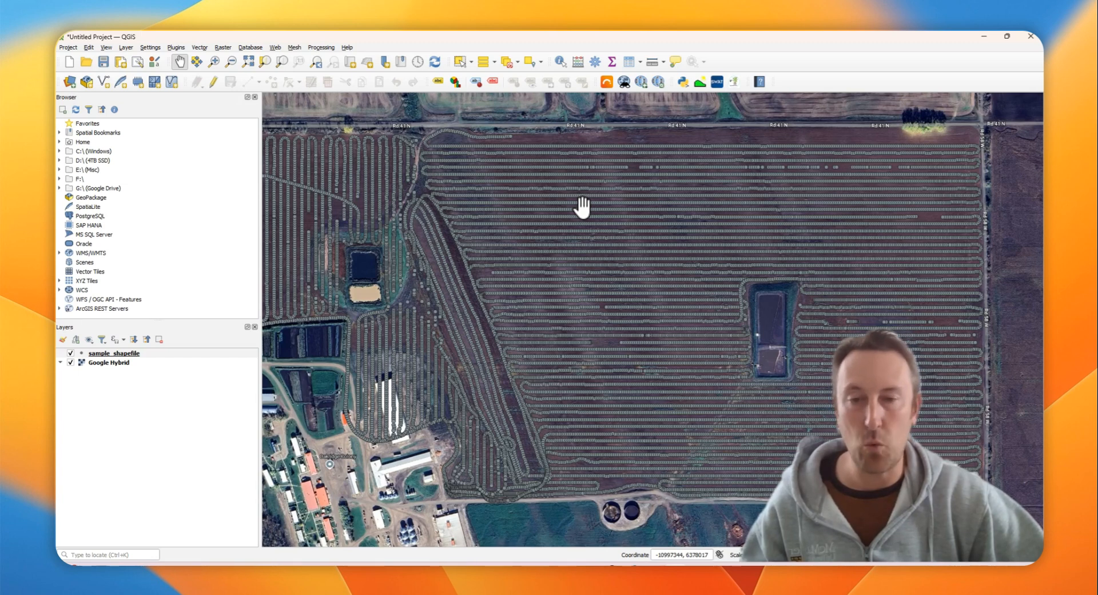
pyautogui.moveTo(537, 237); pyautogui.dragTo(573, 250)
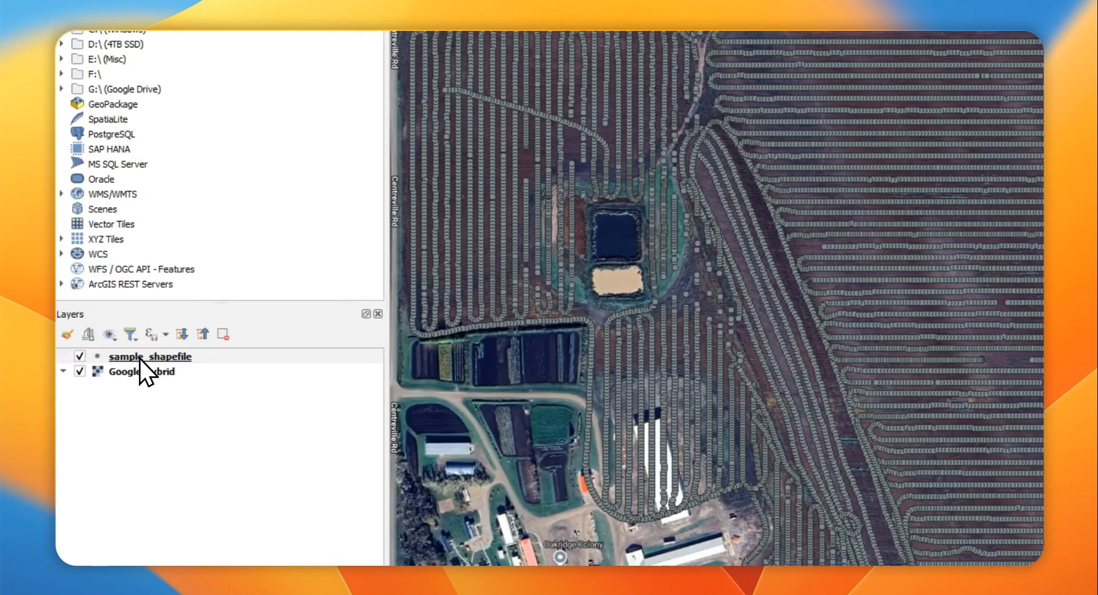
pyautogui.rightClick(139, 359)
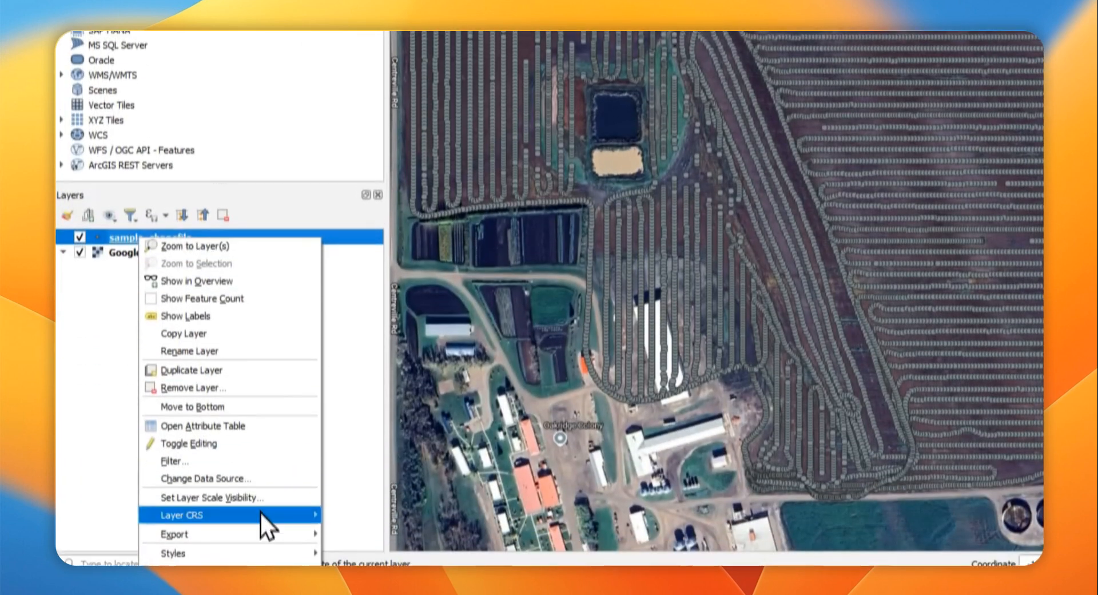
pyautogui.moveTo(255, 535)
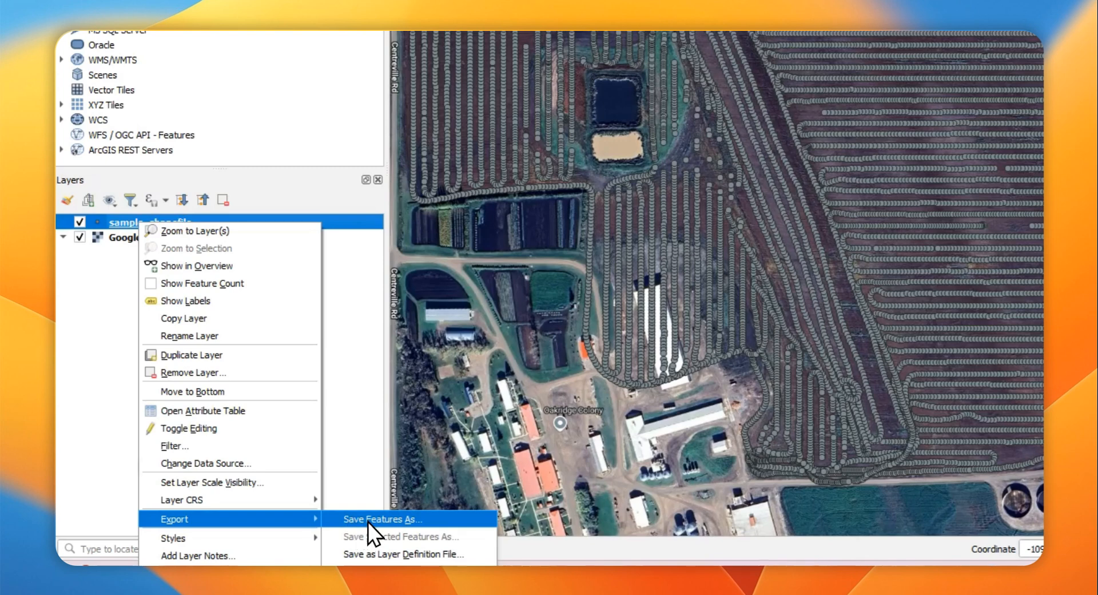
pyautogui.click(368, 519)
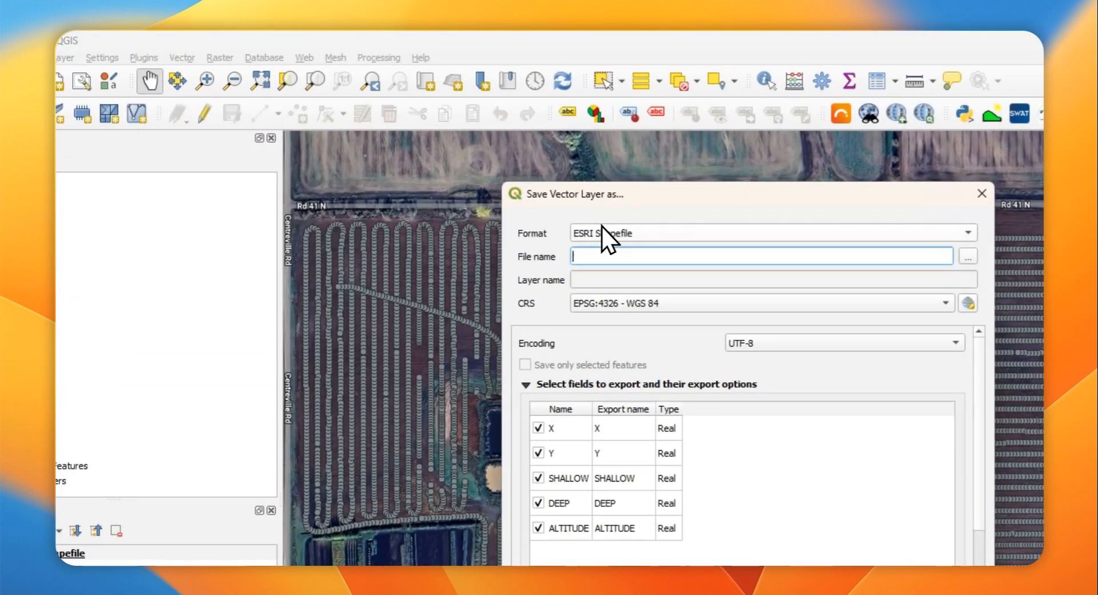
pyautogui.click(630, 232)
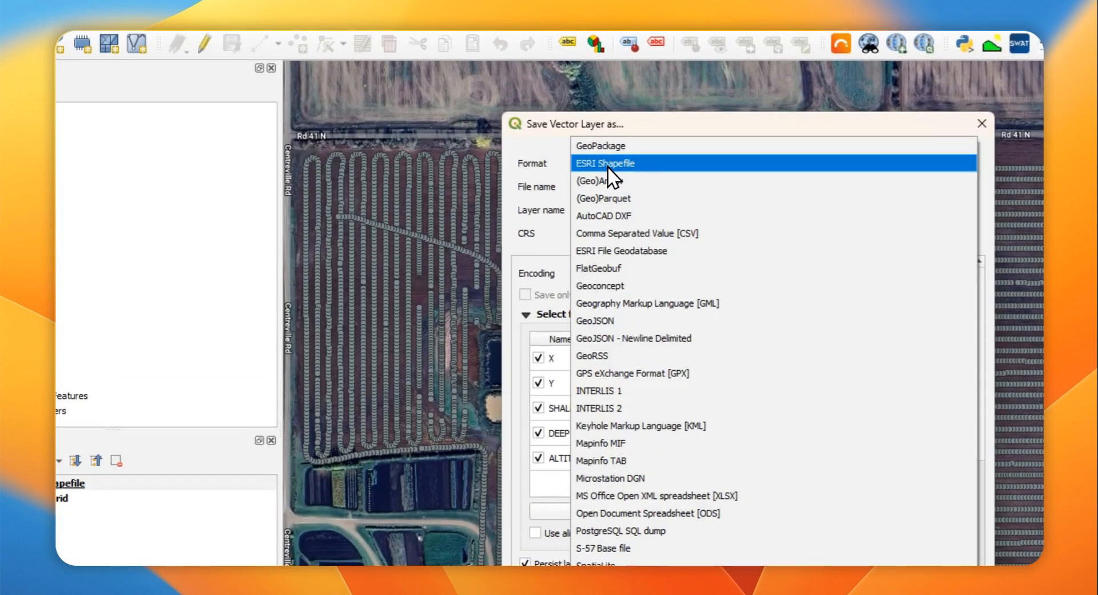
pyautogui.click(607, 166)
pyautogui.click(609, 164)
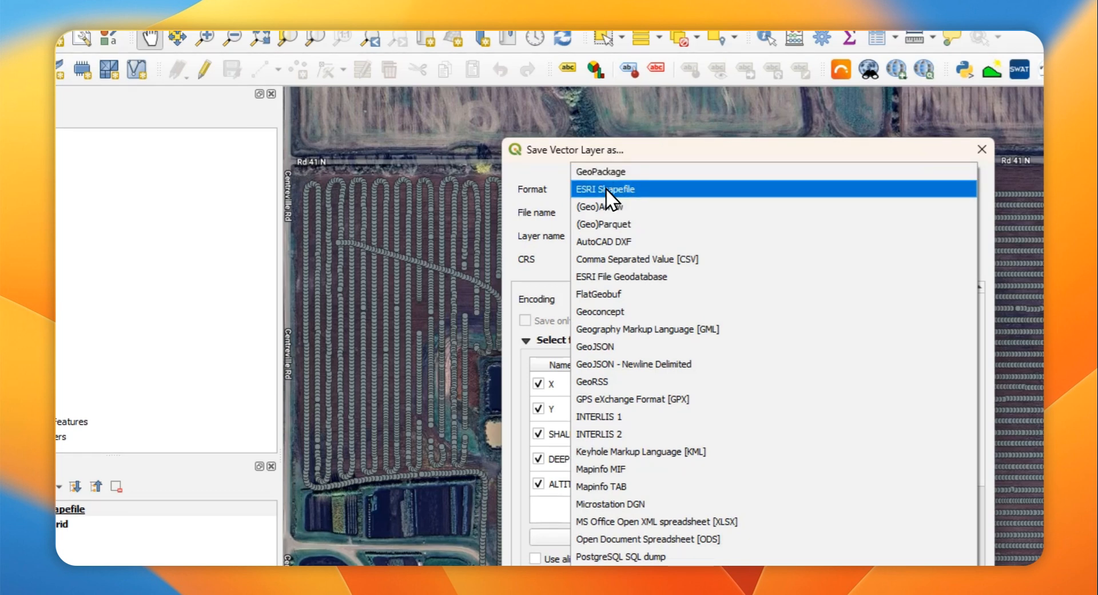
pyautogui.click(606, 187)
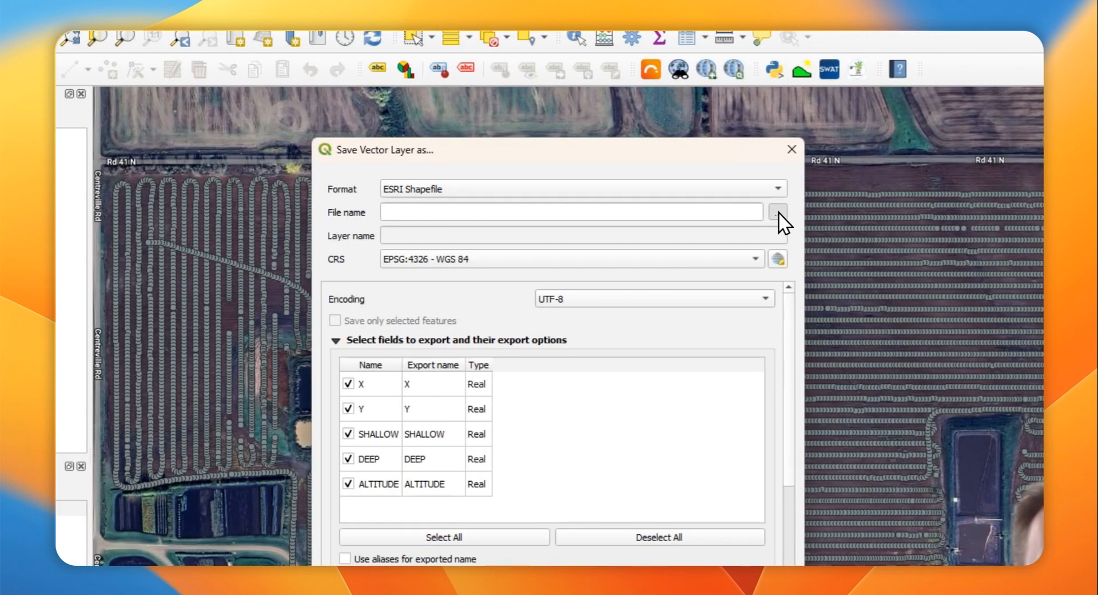
# Set the export's output file to sample_shapefile_projected in the Sample Shapefile folder in Downloads.
pyautogui.click(778, 211)
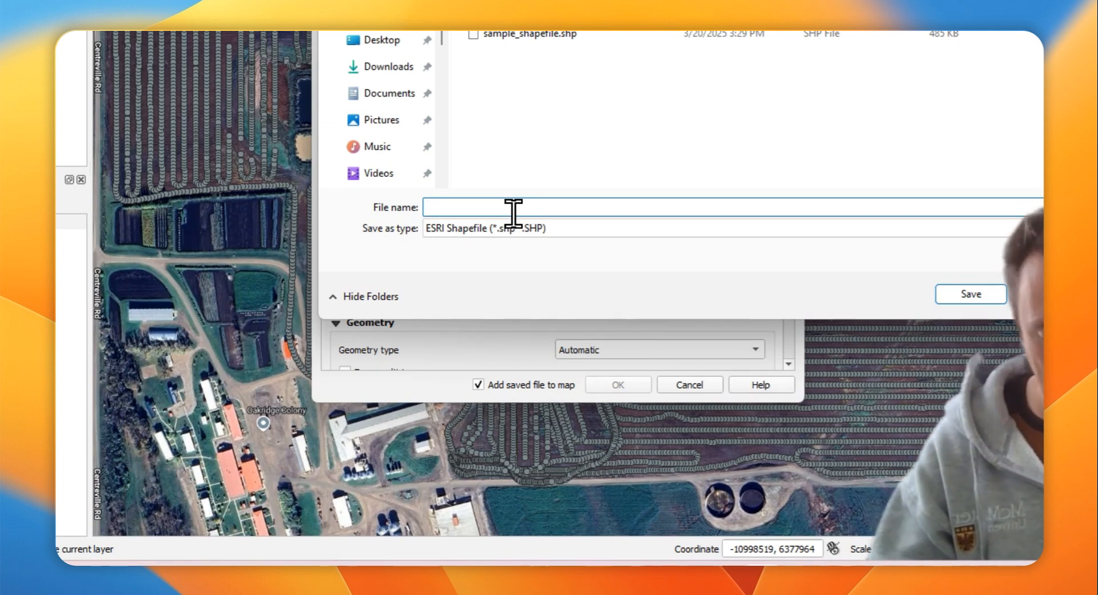
pyautogui.write('sample_shap')
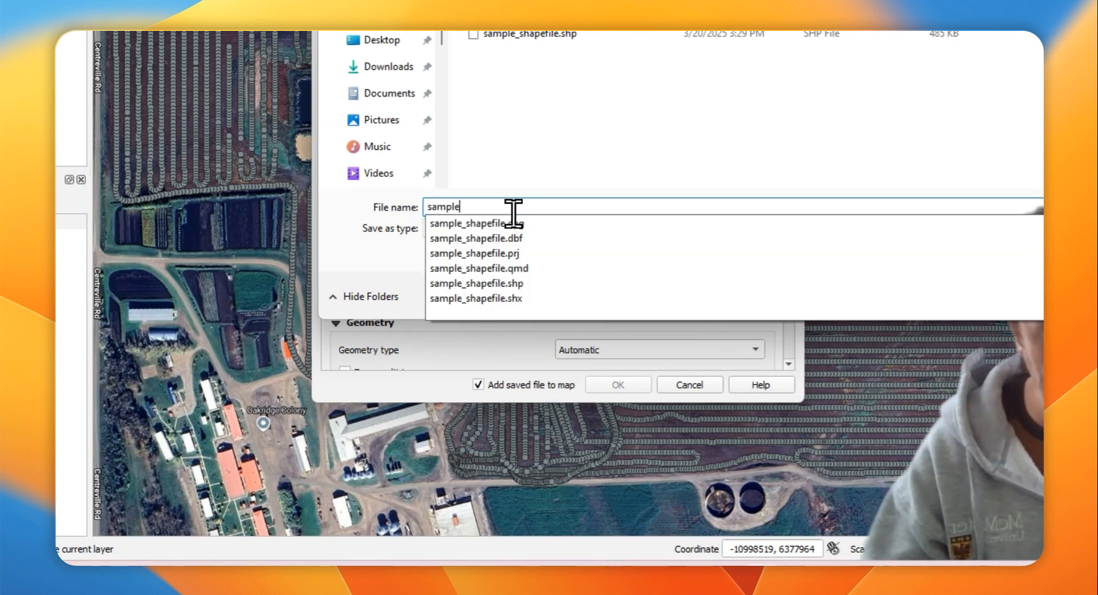
pyautogui.write('efile_')
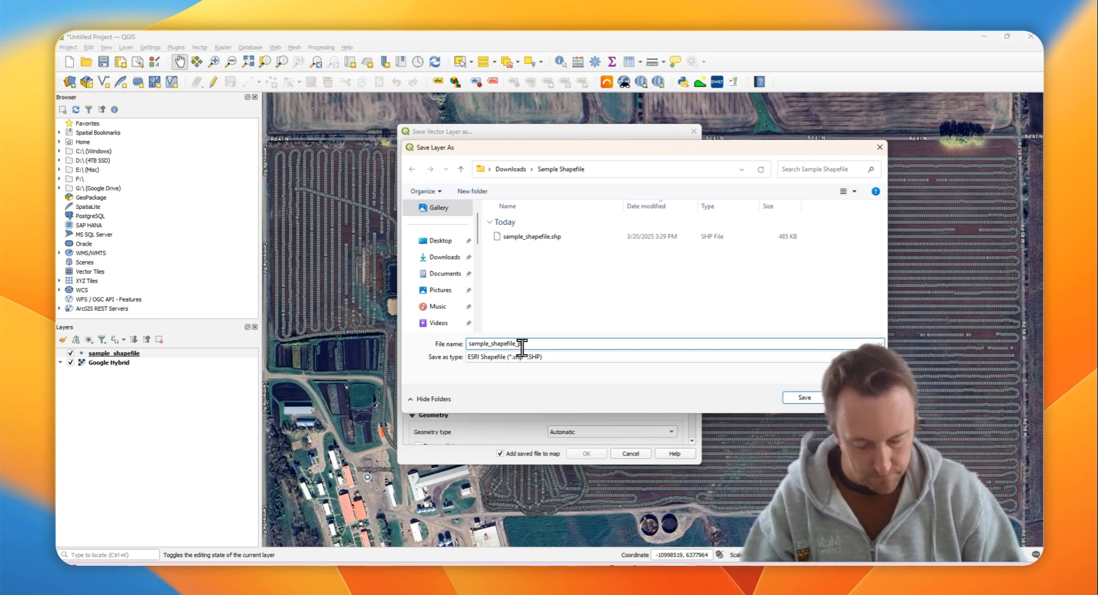
pyautogui.write('projected')
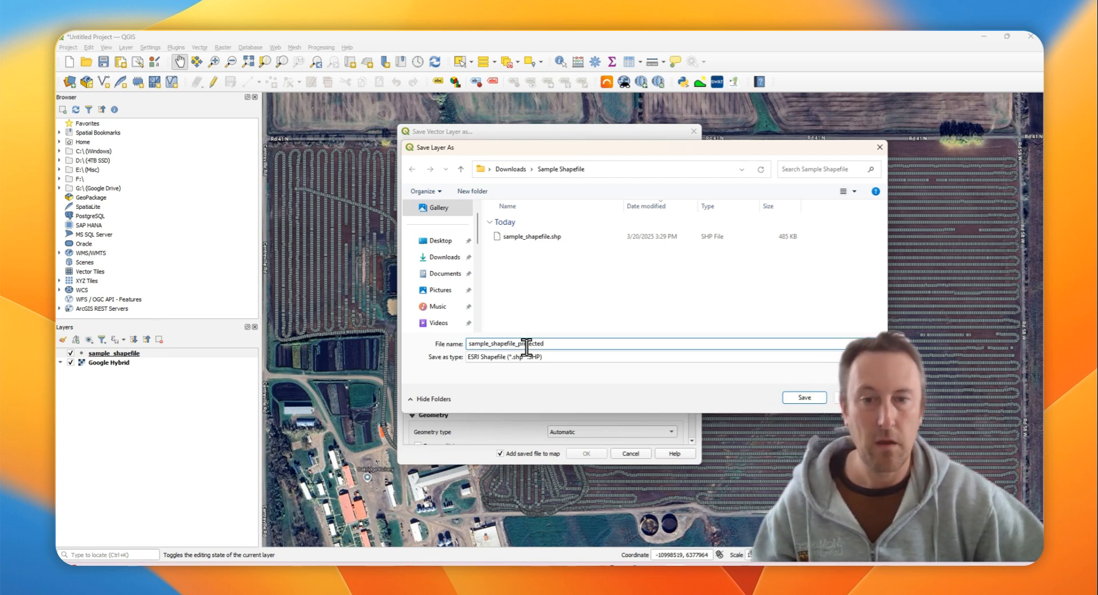
pyautogui.click(804, 398)
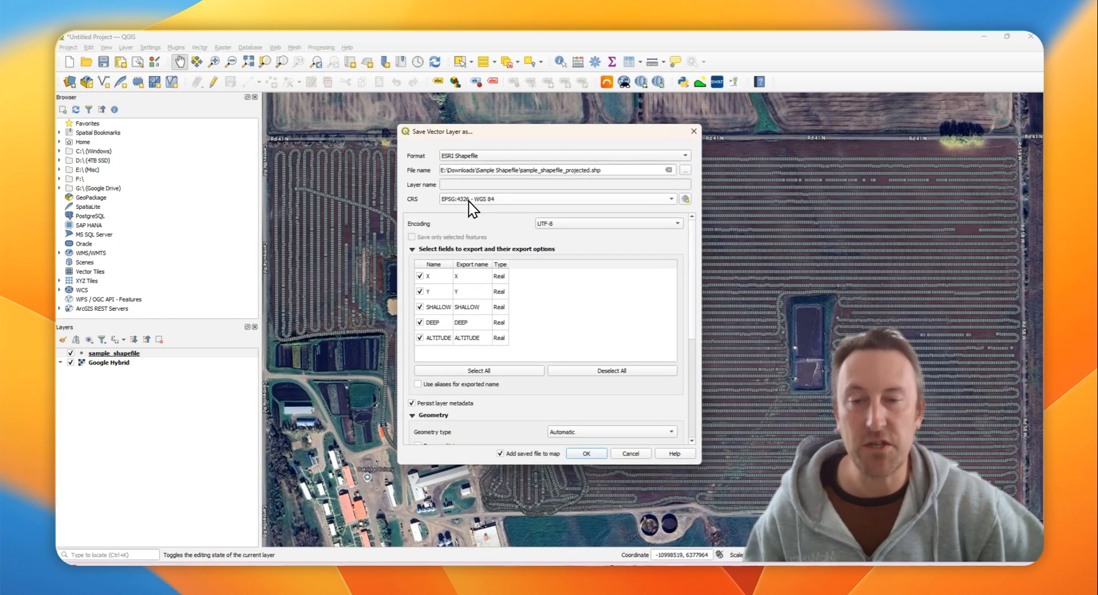
# Open the coordinate reference system selector for the export, filter by 3857 and select WGS 84 / Pseudo-Mercator.
pyautogui.moveTo(463, 209)
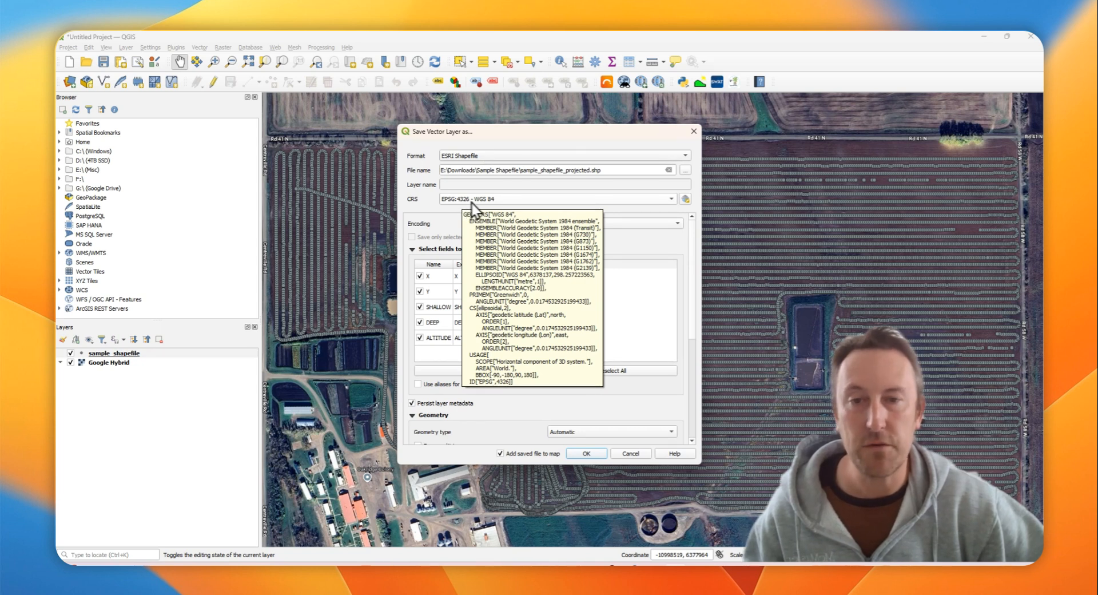
pyautogui.click(482, 201)
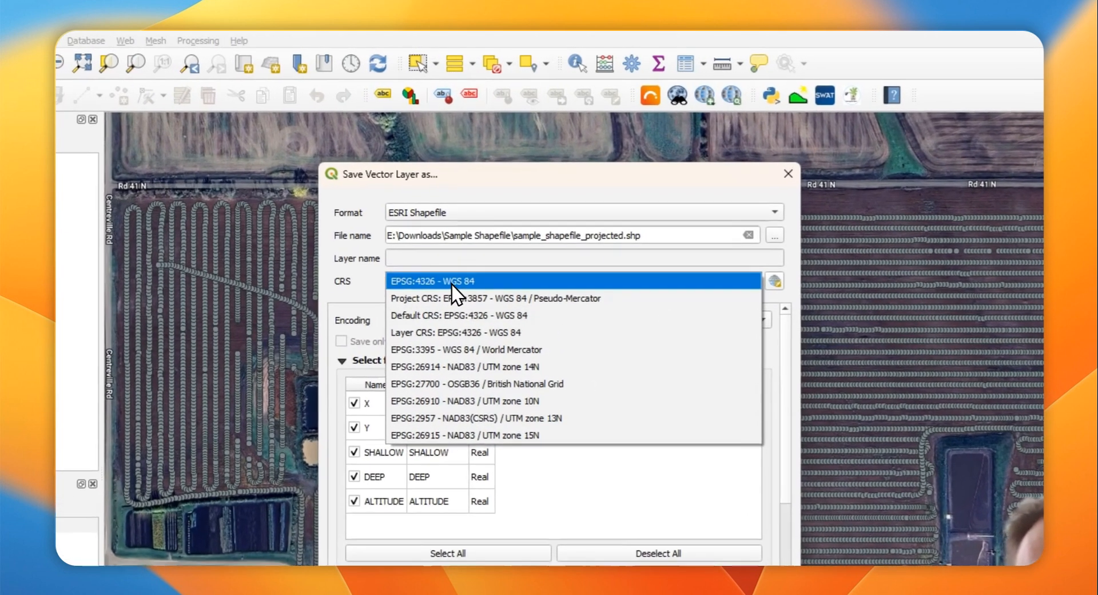
pyautogui.click(483, 201)
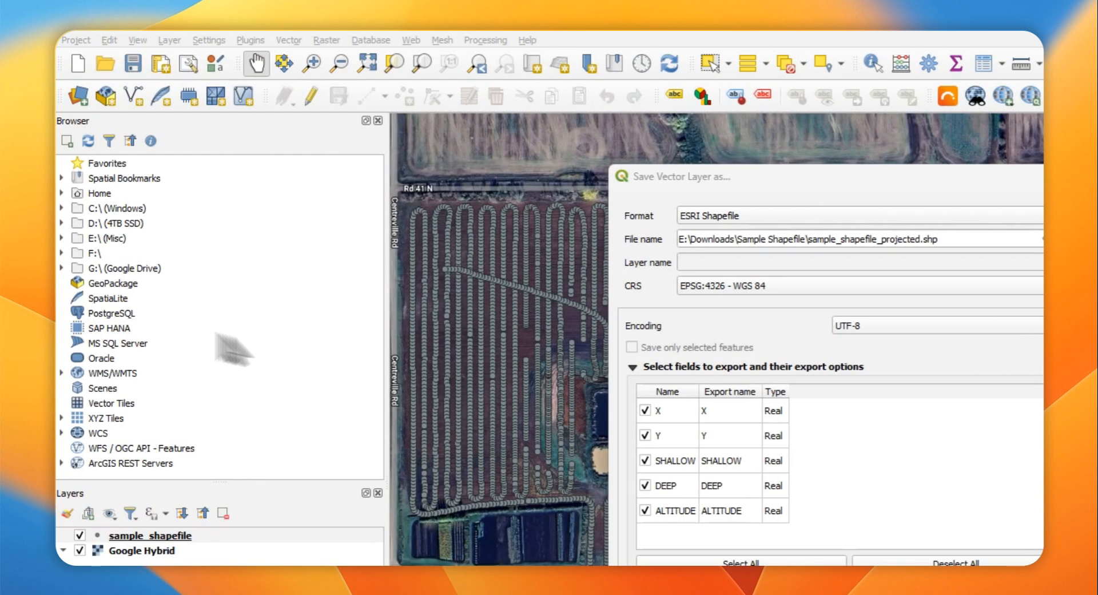
pyautogui.click(1074, 286)
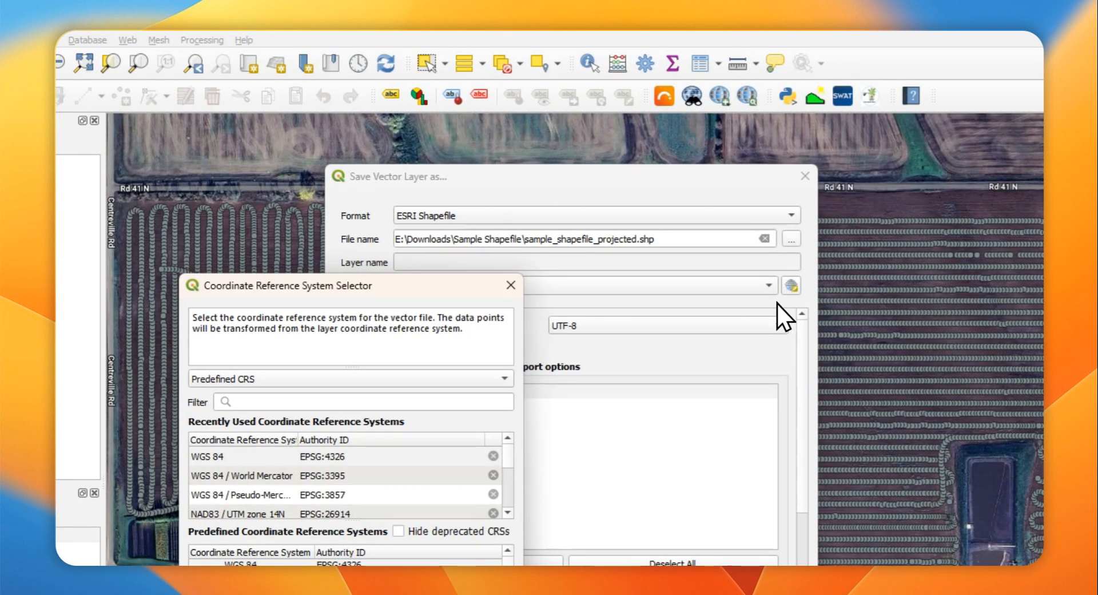
pyautogui.moveTo(382, 290); pyautogui.dragTo(588, 234)
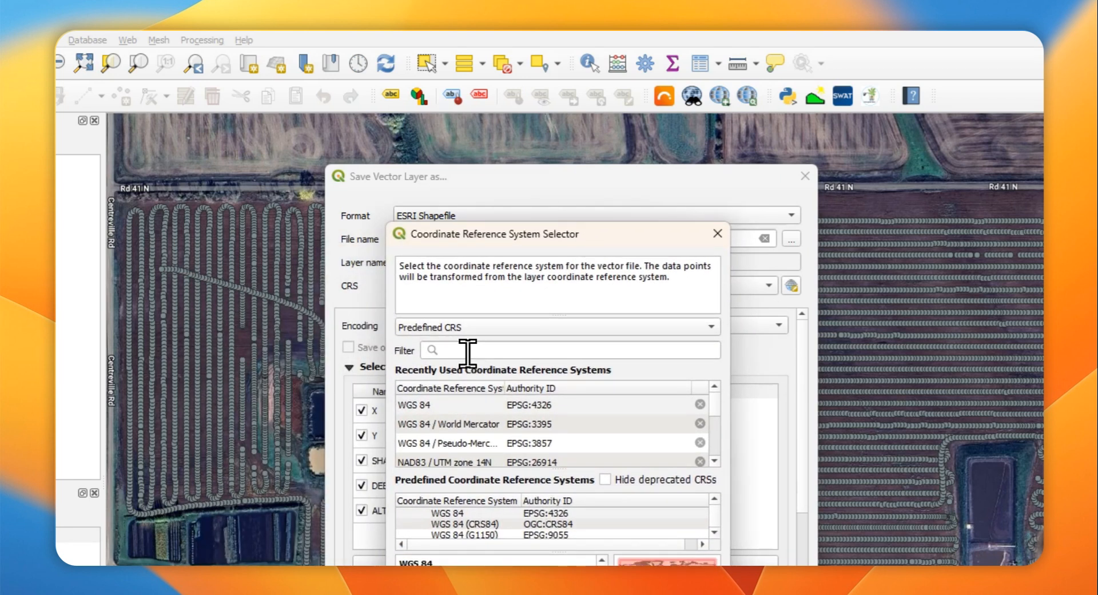
pyautogui.click(469, 328)
pyautogui.click(469, 328)
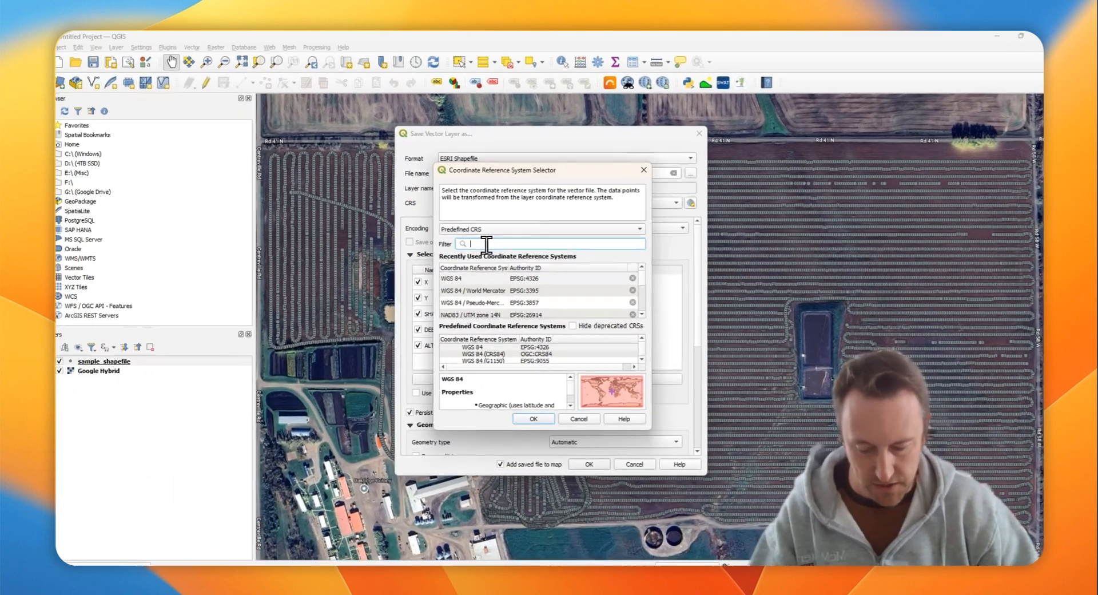
pyautogui.write('3')
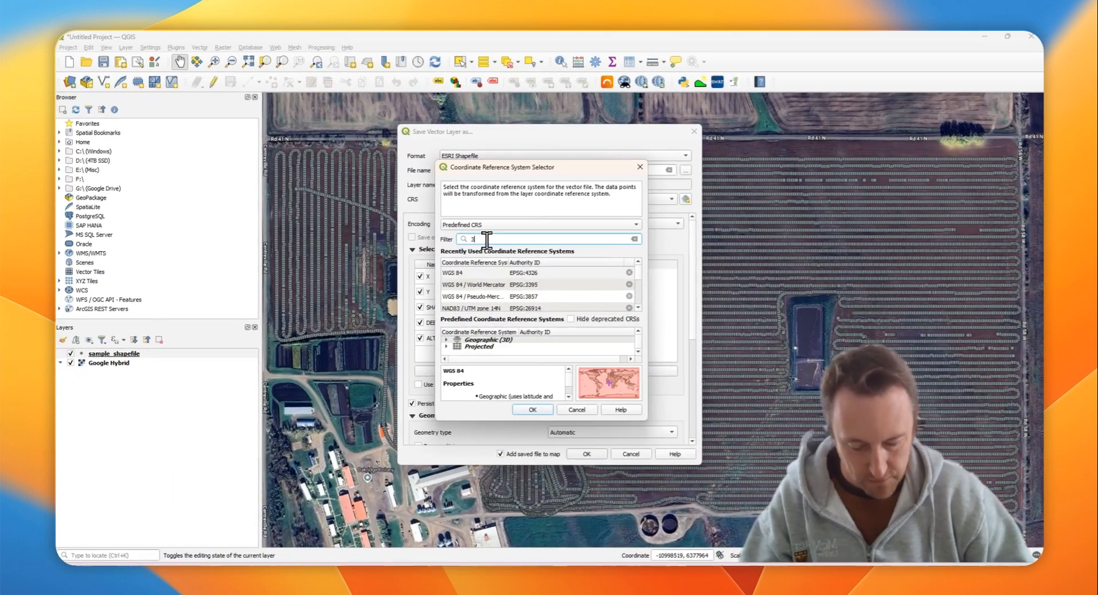
pyautogui.write('857')
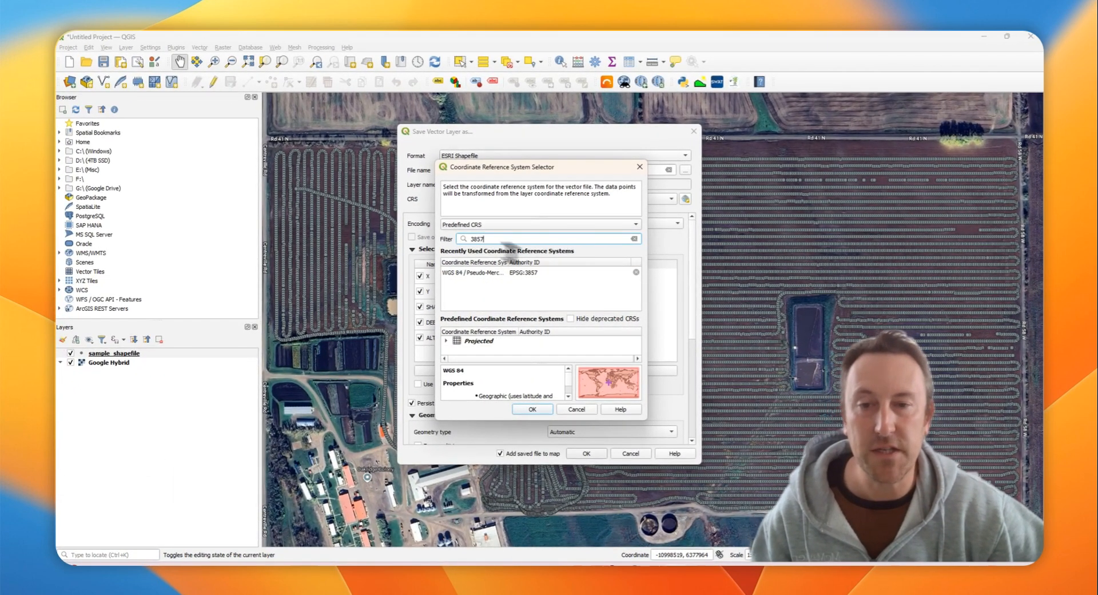
pyautogui.click(456, 272)
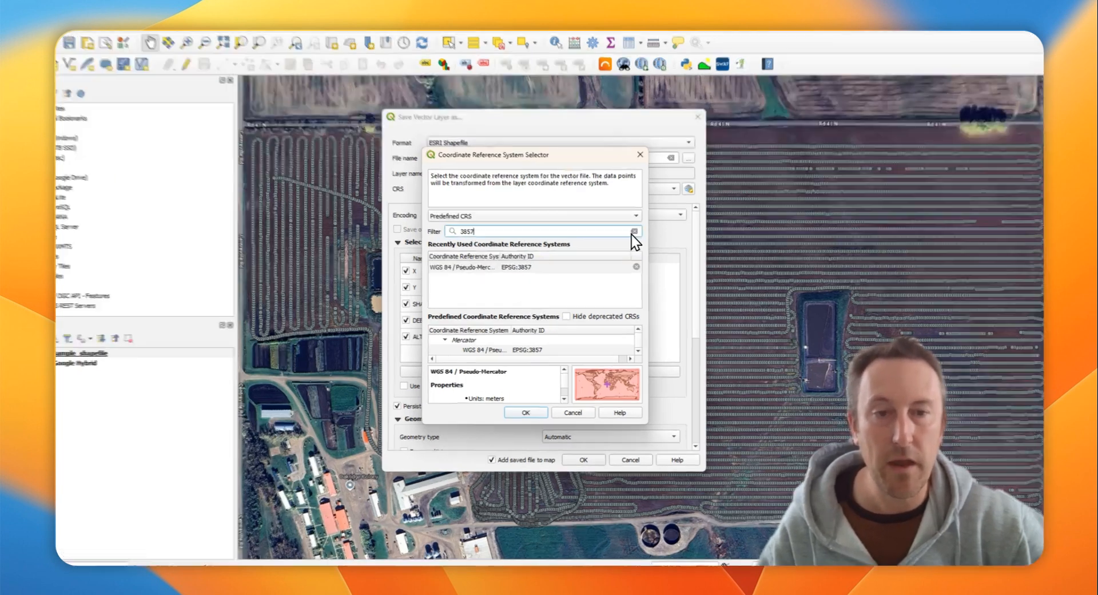
# Clear the filter and browse the projected systems among the predefined coordinate reference systems.
pyautogui.click(634, 238)
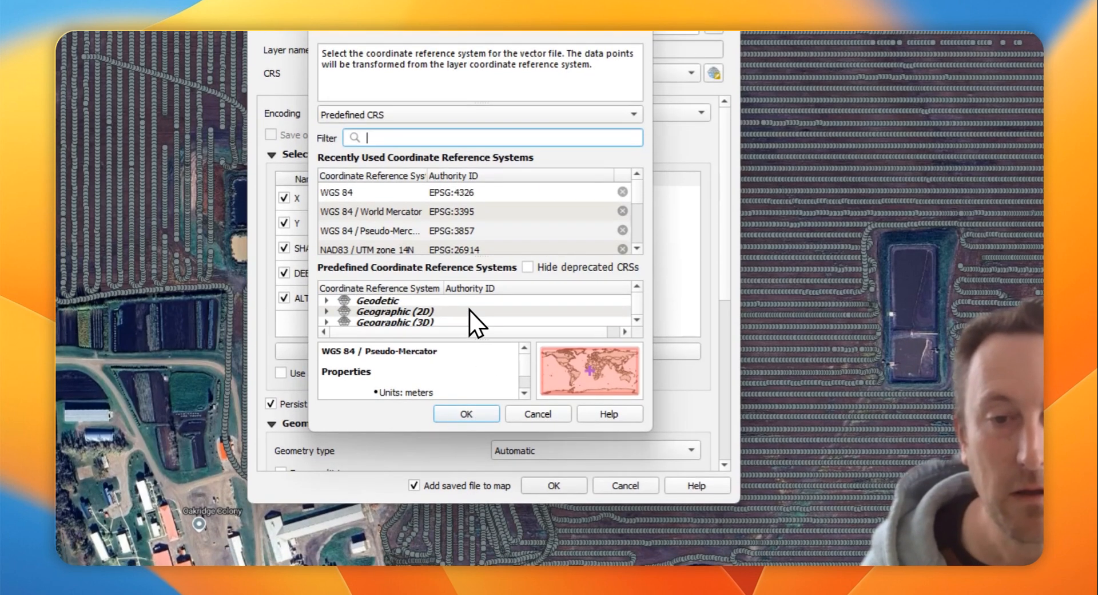
pyautogui.click(637, 319)
pyautogui.doubleClick(391, 320)
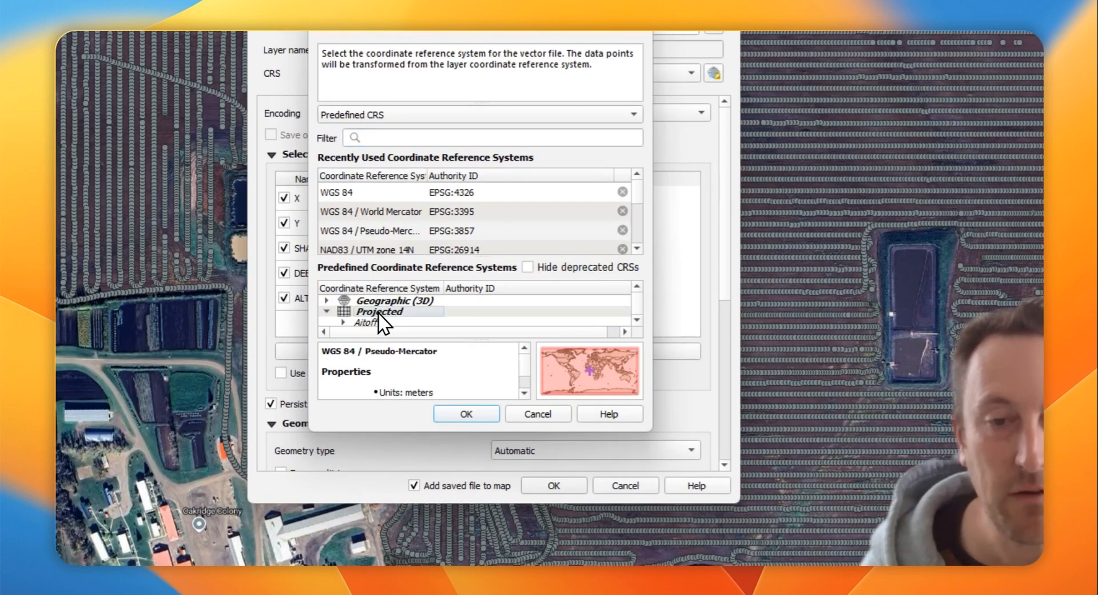
pyautogui.scroll(-1, 379, 312)
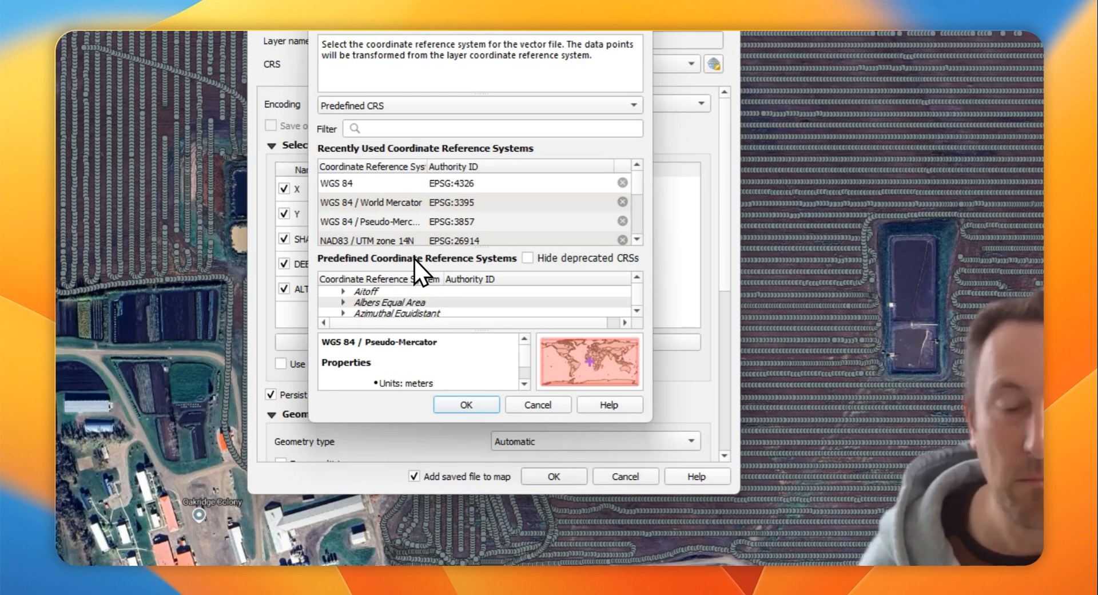
pyautogui.scroll(-6, 417, 287)
pyautogui.scroll(9, 415, 304)
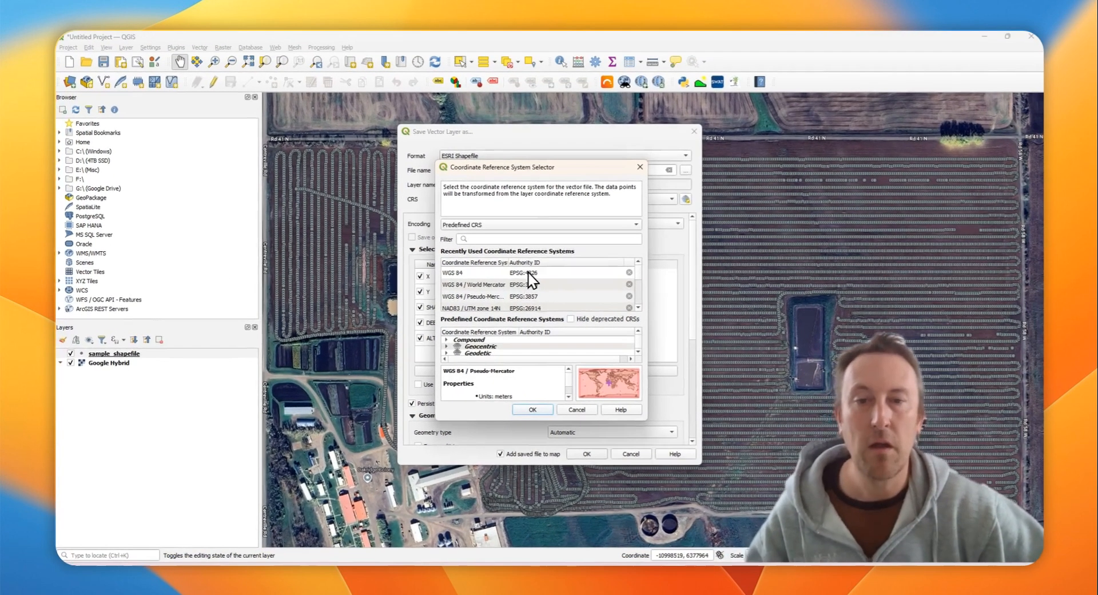
# Assign the recently used WGS 84 / Pseudo-Mercator (EPSG:3857) to the export and save the layer, adding it to the map.
pyautogui.click(526, 296)
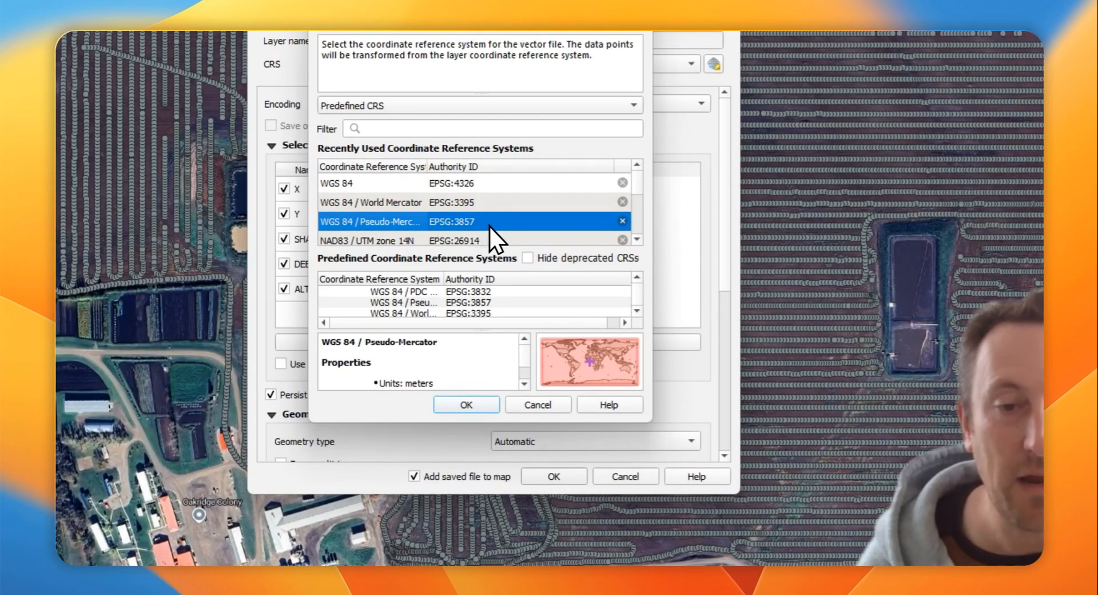
pyautogui.click(468, 405)
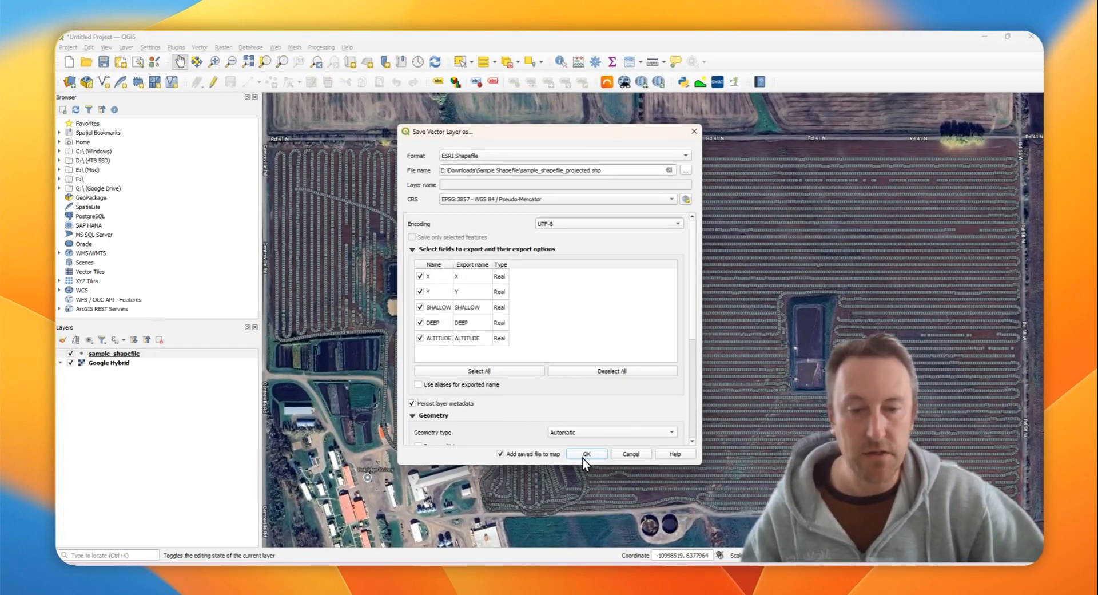
pyautogui.click(555, 454)
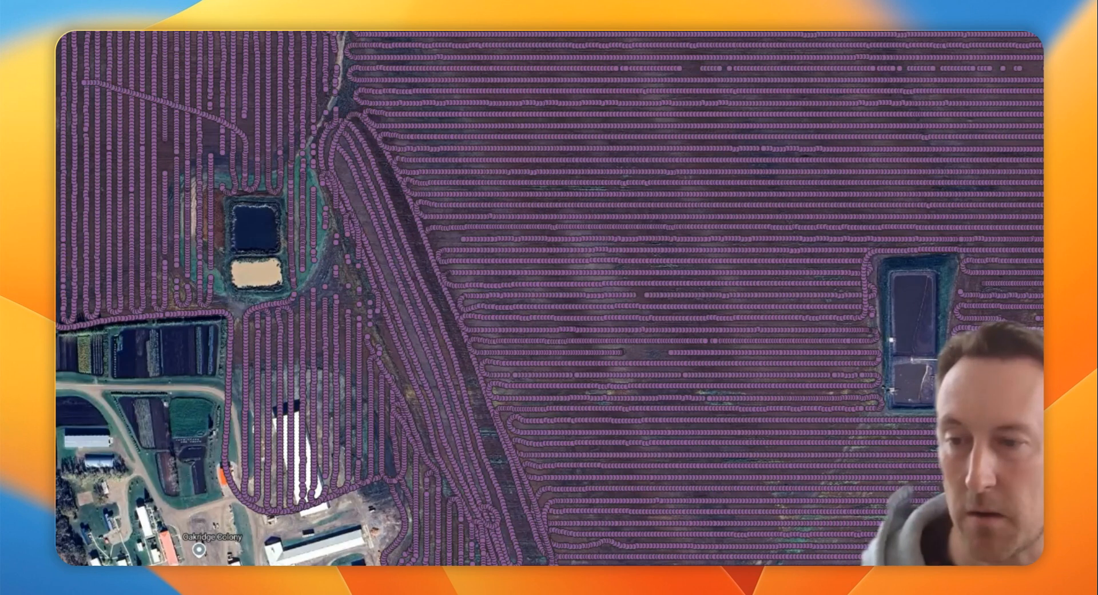
# Remove the original sample_shapefile layer from the project.
pyautogui.hotkey('ctrl', 'd')
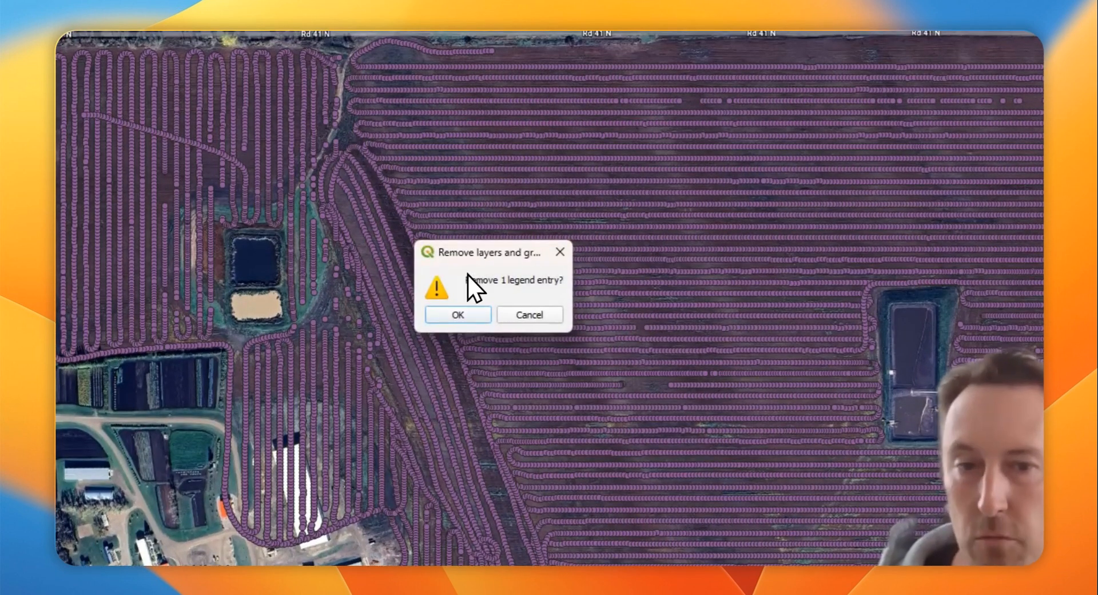
pyautogui.click(458, 314)
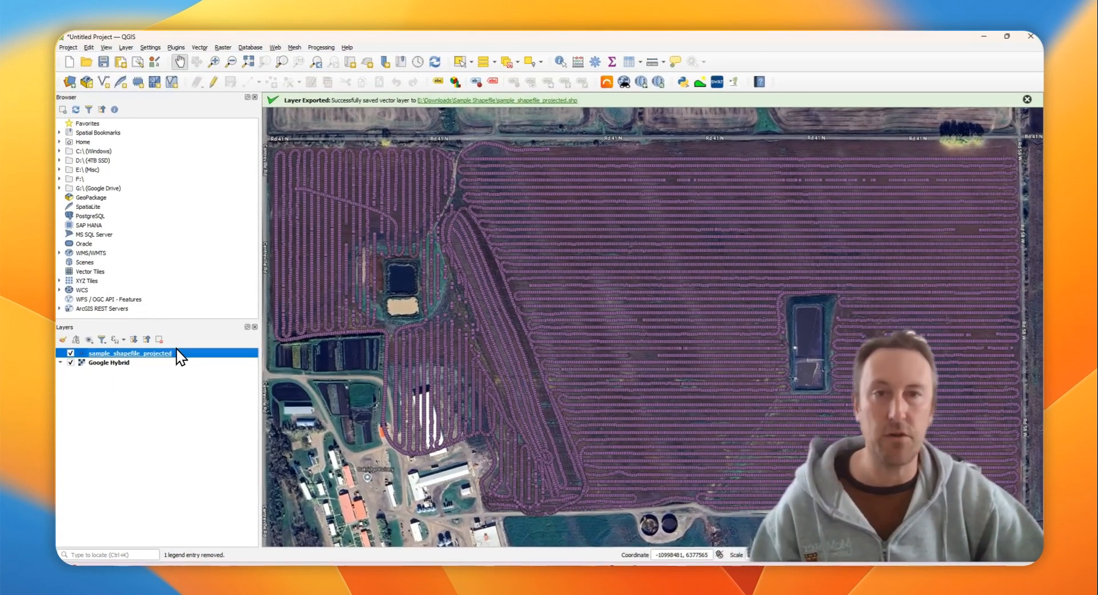
# Dismiss the export notice, open the Processing Toolbox and search it for "interpolation".
pyautogui.click(1027, 100)
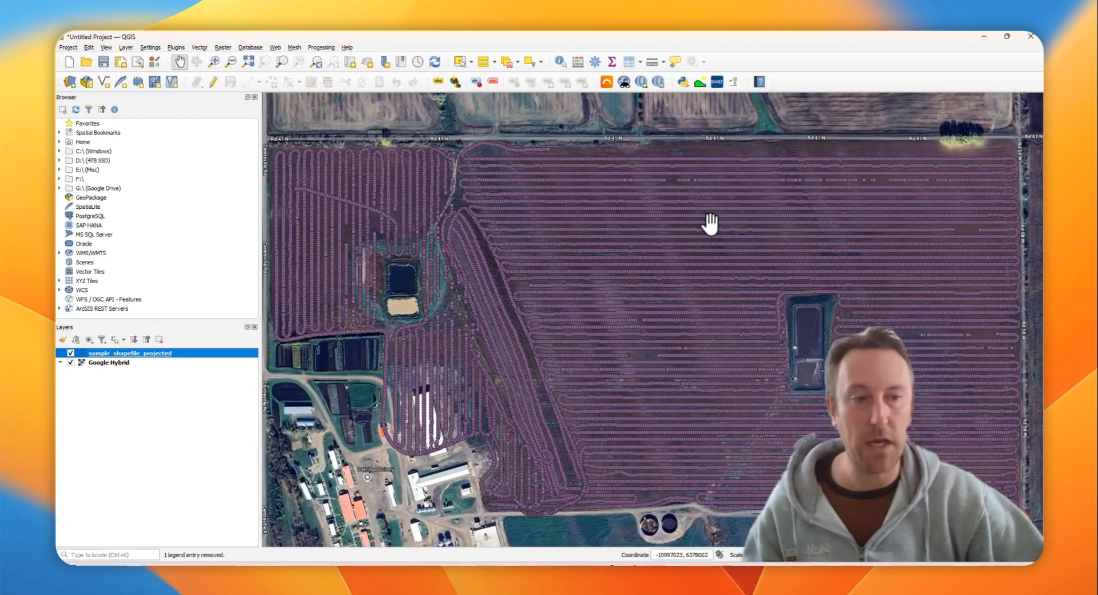
pyautogui.click(316, 48)
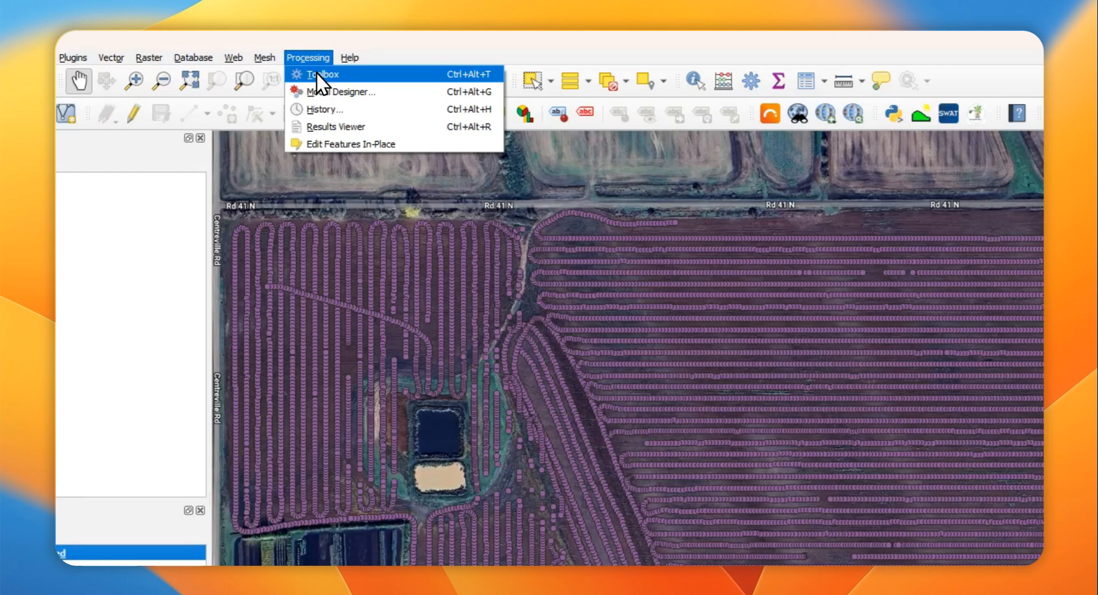
pyautogui.click(317, 73)
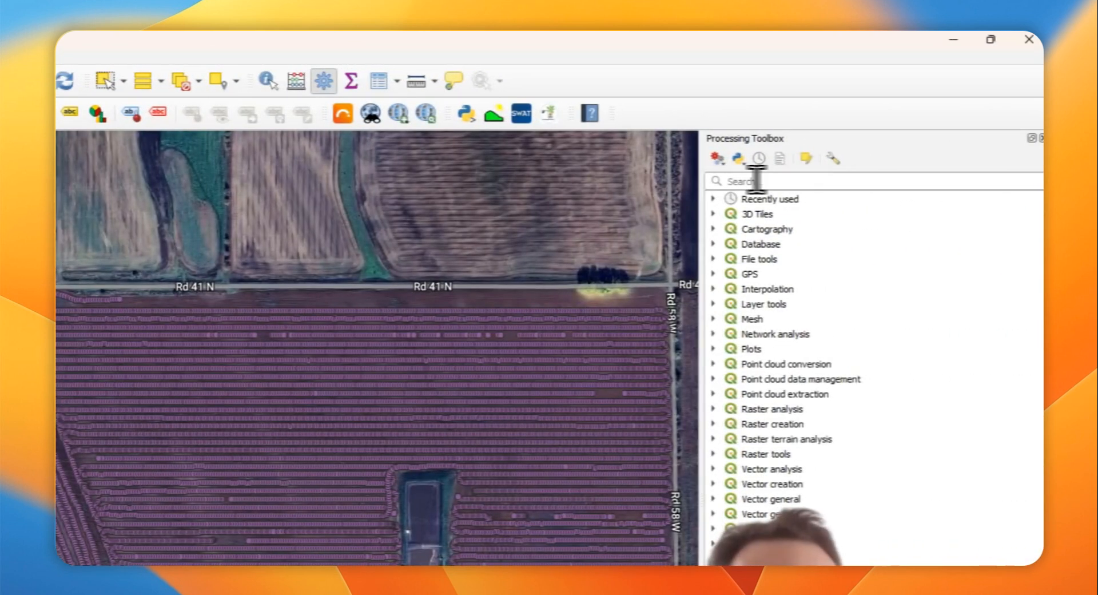
pyautogui.click(754, 181)
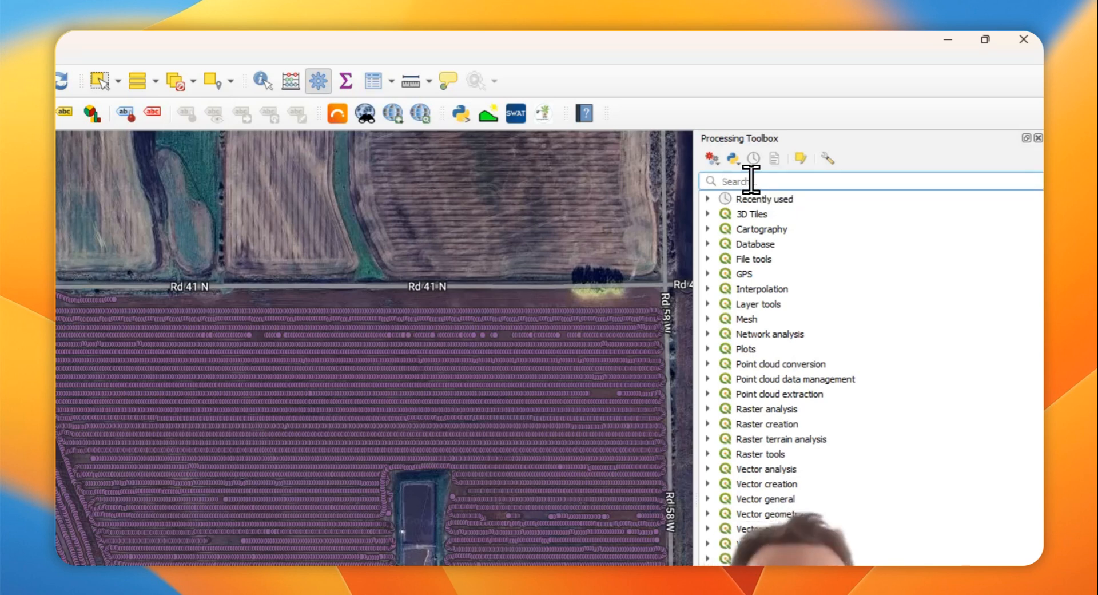
pyautogui.write('in')
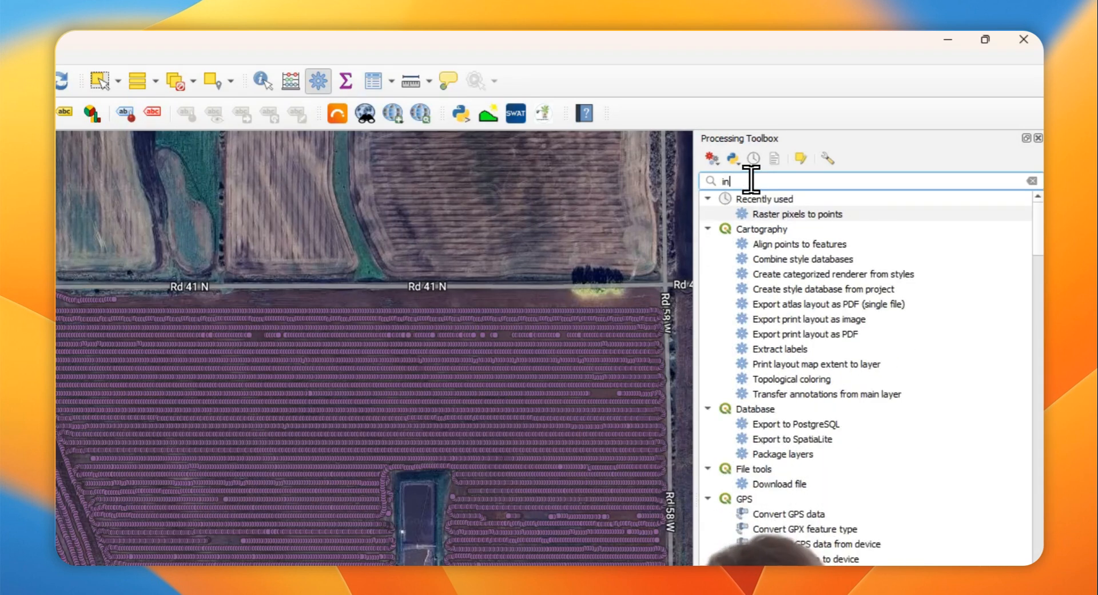
pyautogui.write('ter')
pyautogui.write('pol')
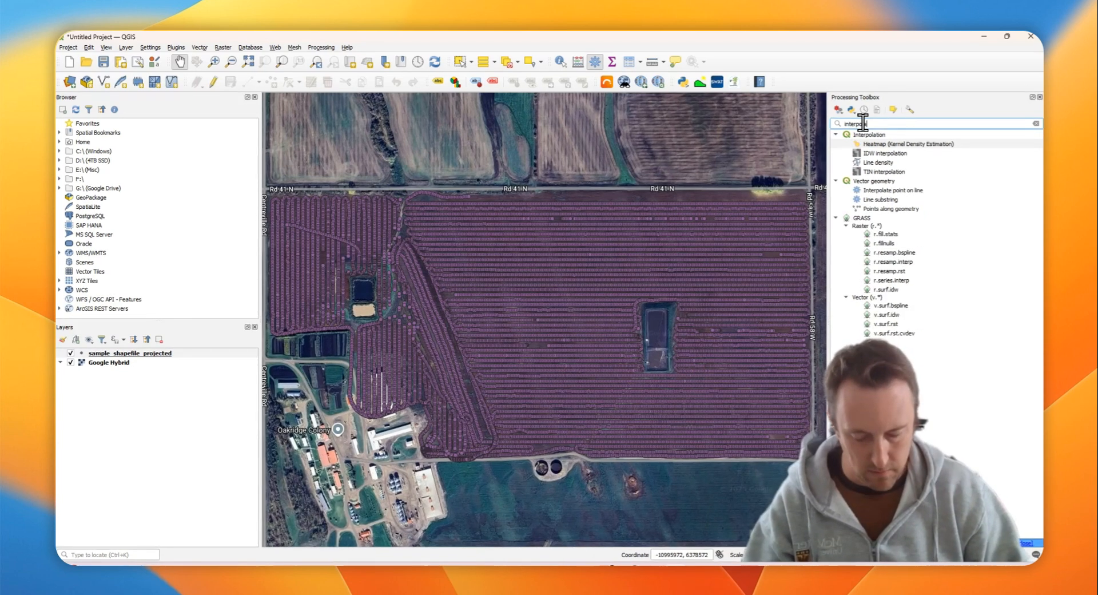
pyautogui.write('ation')
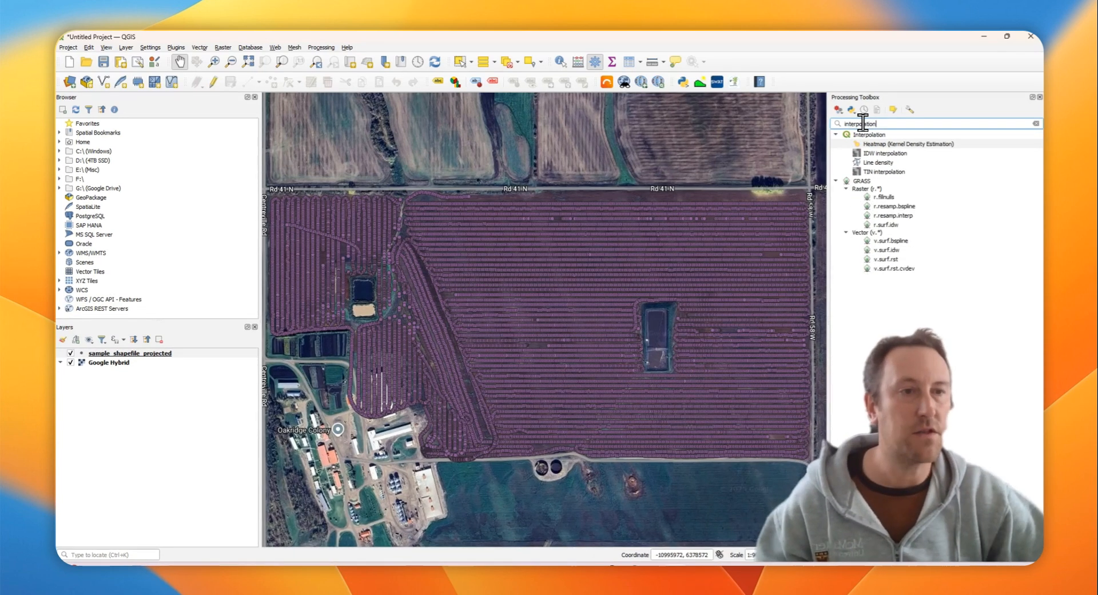
# Open TIN interpolation and add sample_shapefile_projected as an input with the ALTITUDE attribute and type Points.
pyautogui.click(882, 172)
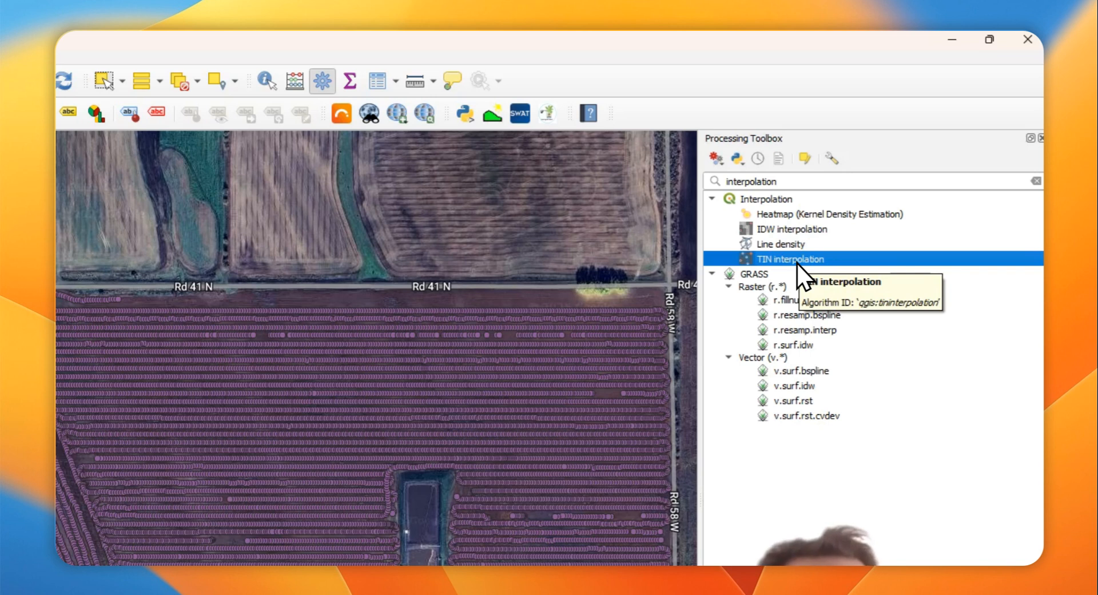
pyautogui.doubleClick(798, 263)
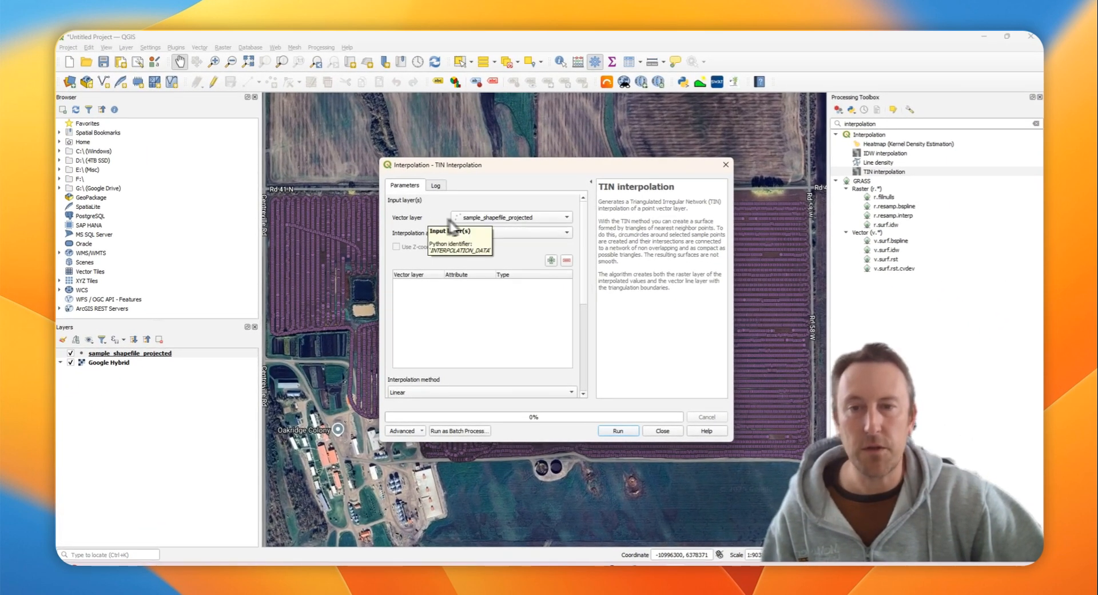
pyautogui.click(466, 218)
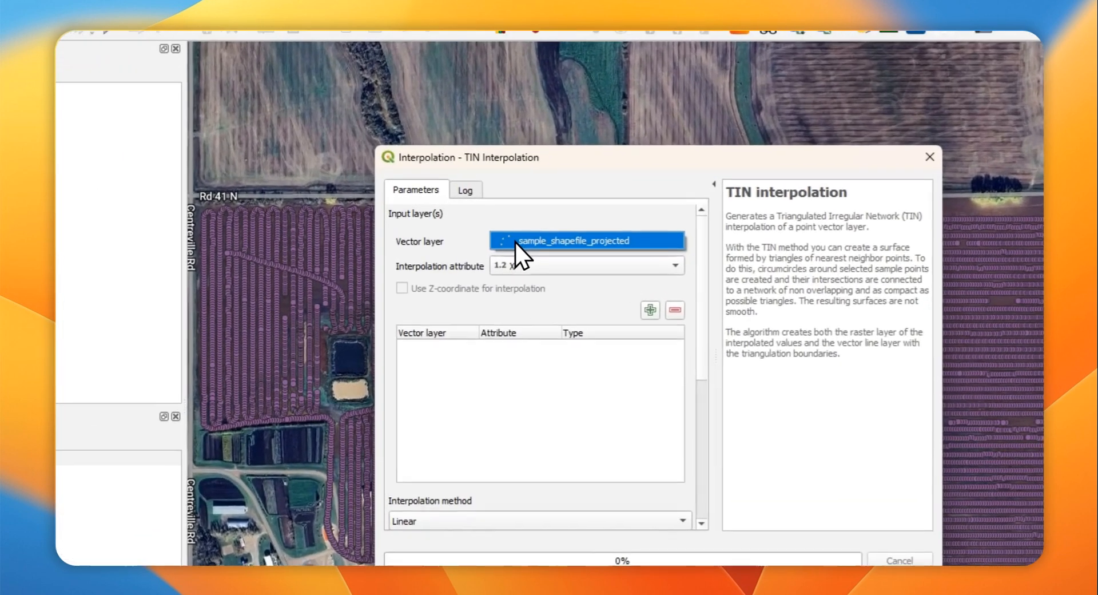
pyautogui.click(514, 241)
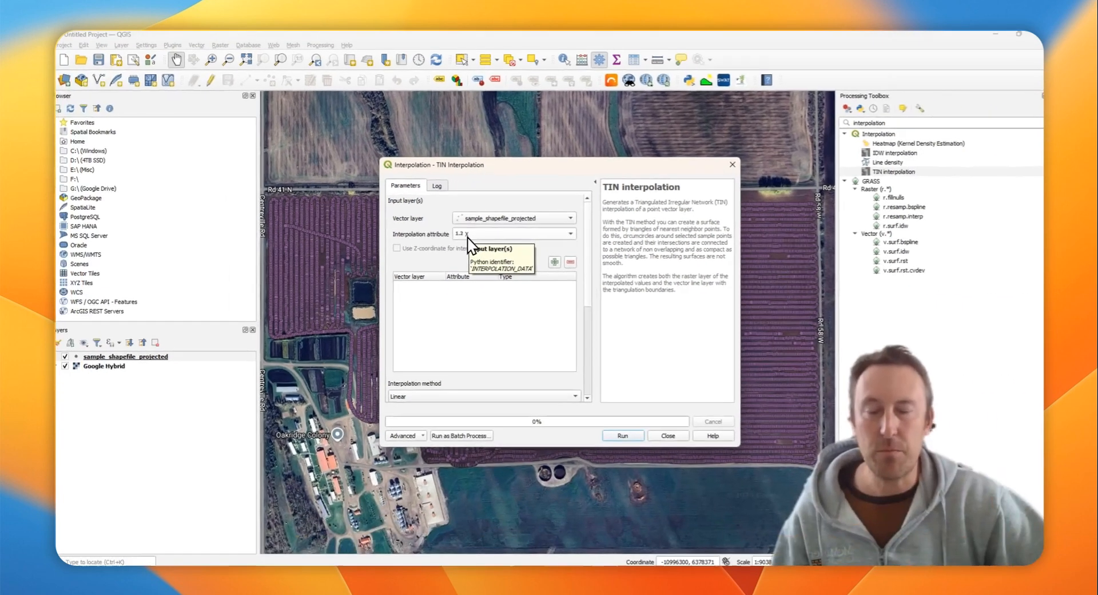
pyautogui.click(515, 271)
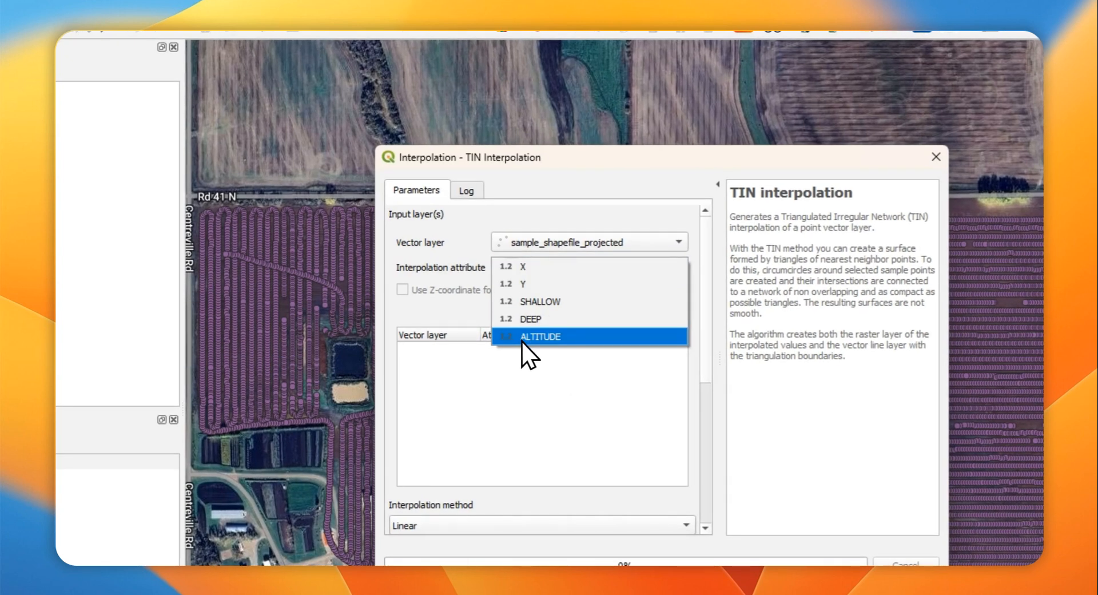
pyautogui.click(521, 337)
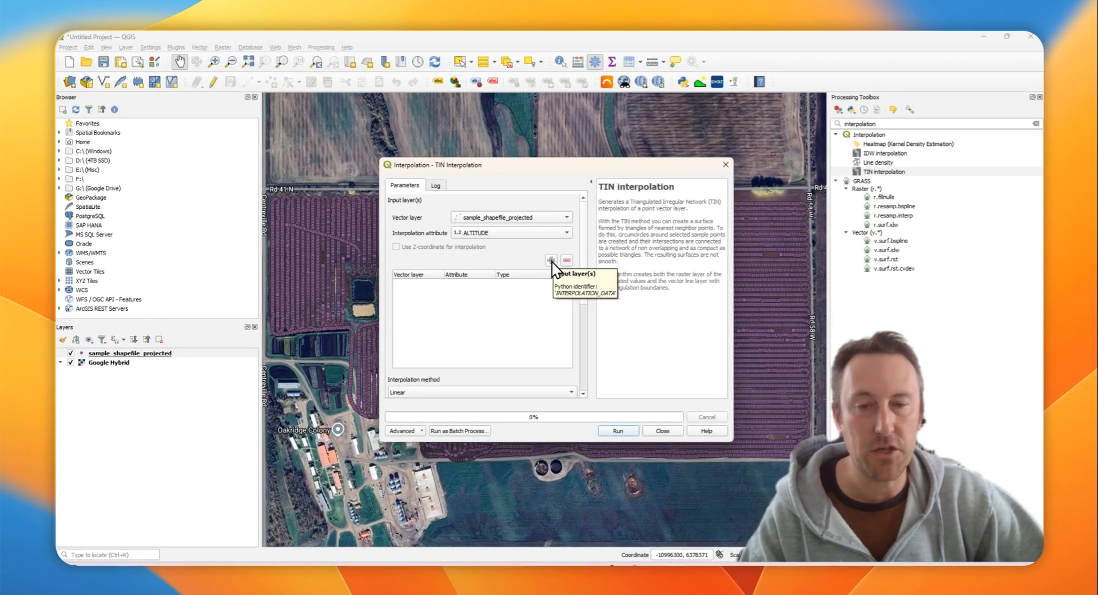
pyautogui.click(552, 261)
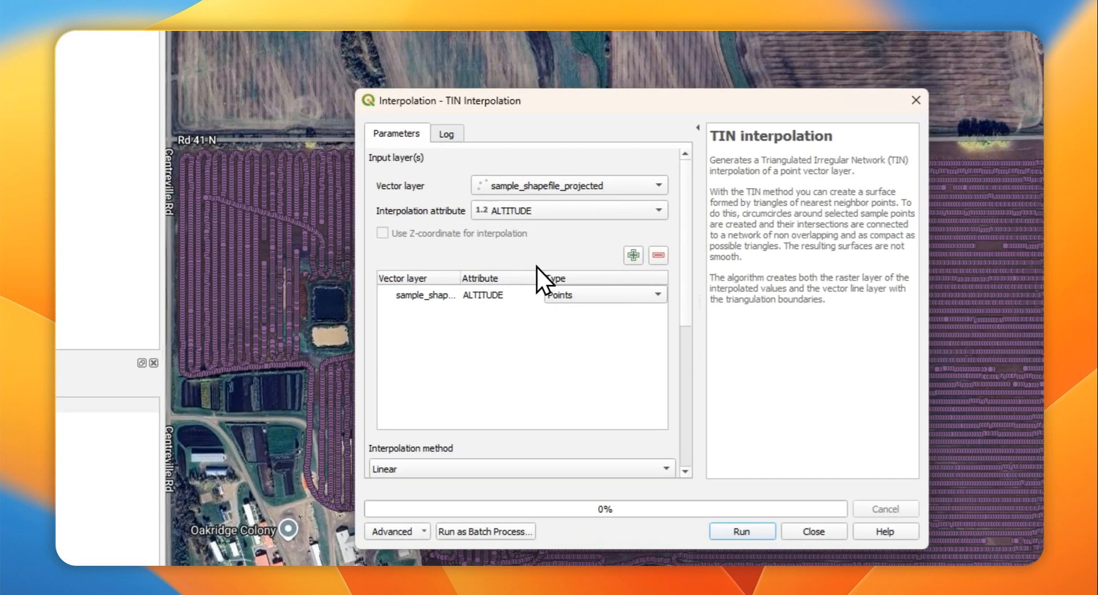
pyautogui.click(563, 297)
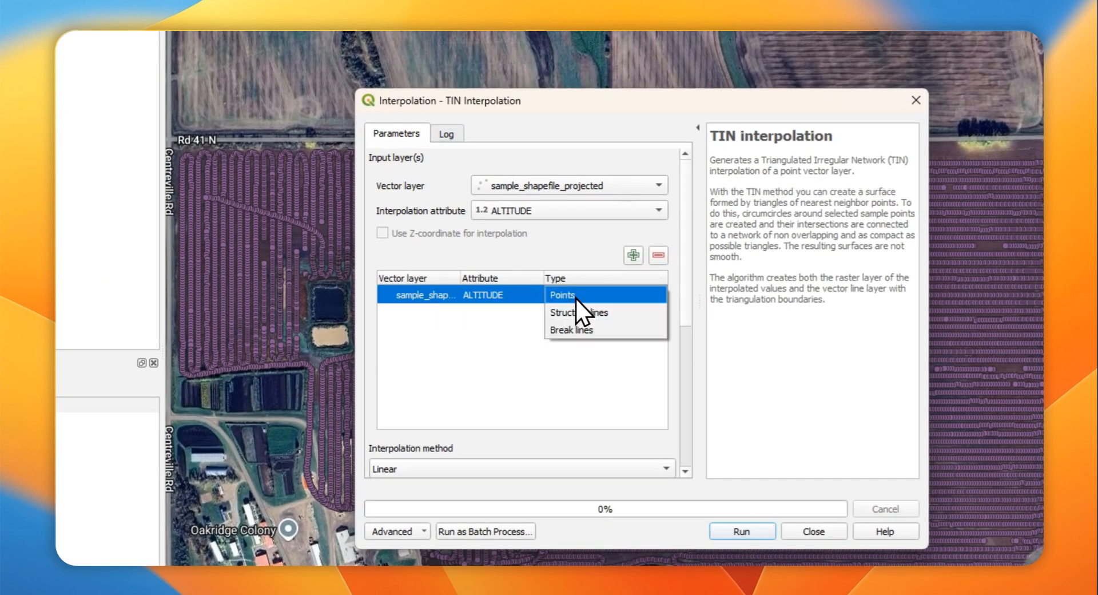
pyautogui.click(575, 297)
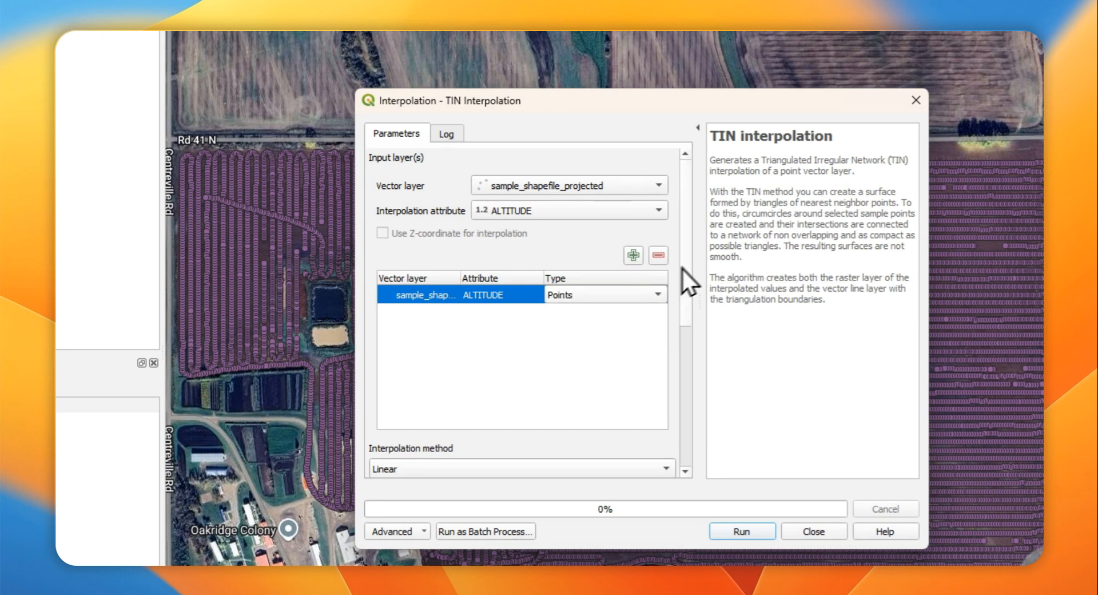
# Calculate the interpolation extent from the sample_shapefile_projected layer.
pyautogui.moveTo(689, 242); pyautogui.dragTo(684, 357)
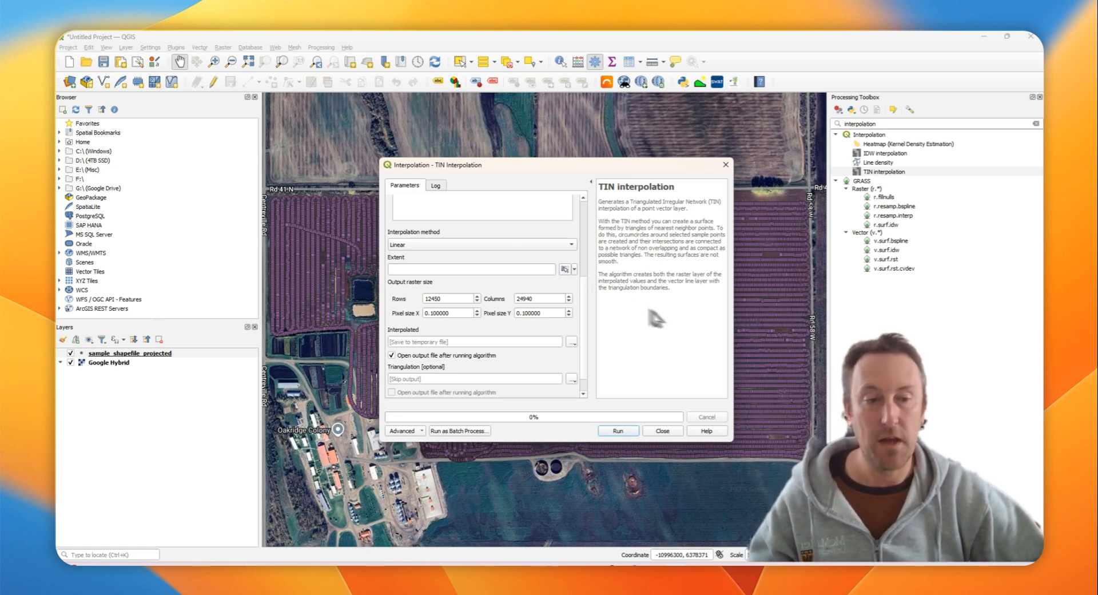
pyautogui.moveTo(874, 505); pyautogui.dragTo(569, 401)
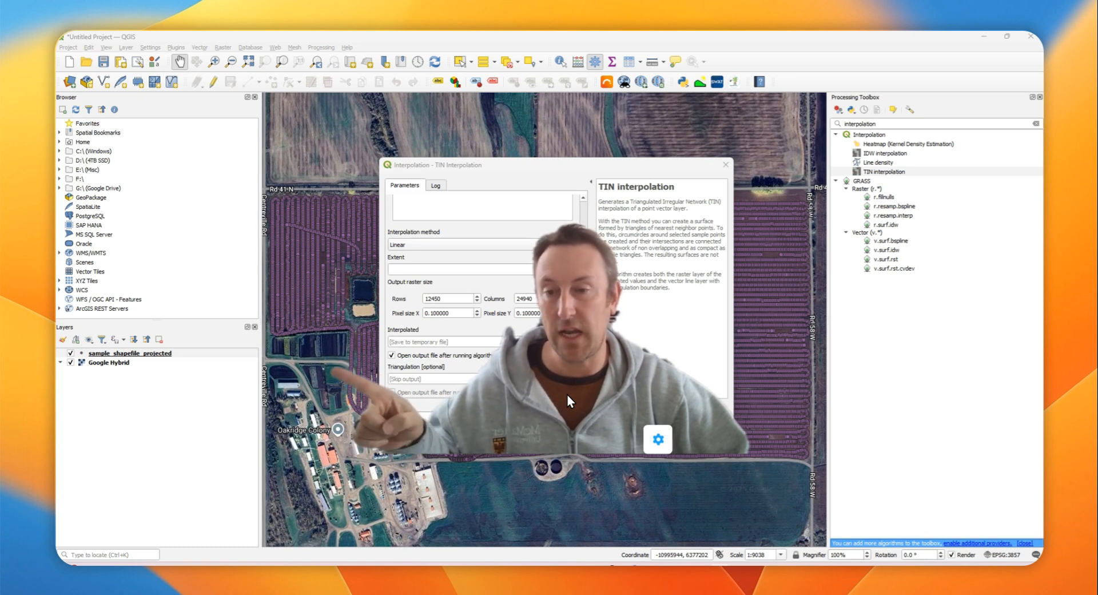
pyautogui.moveTo(568, 394); pyautogui.dragTo(885, 471)
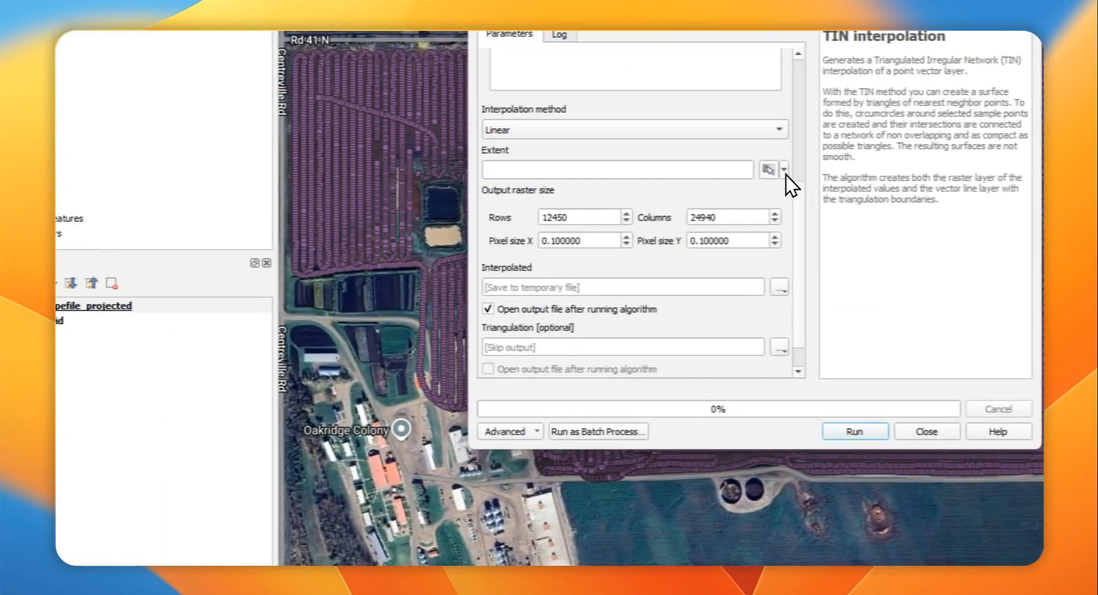
pyautogui.click(785, 173)
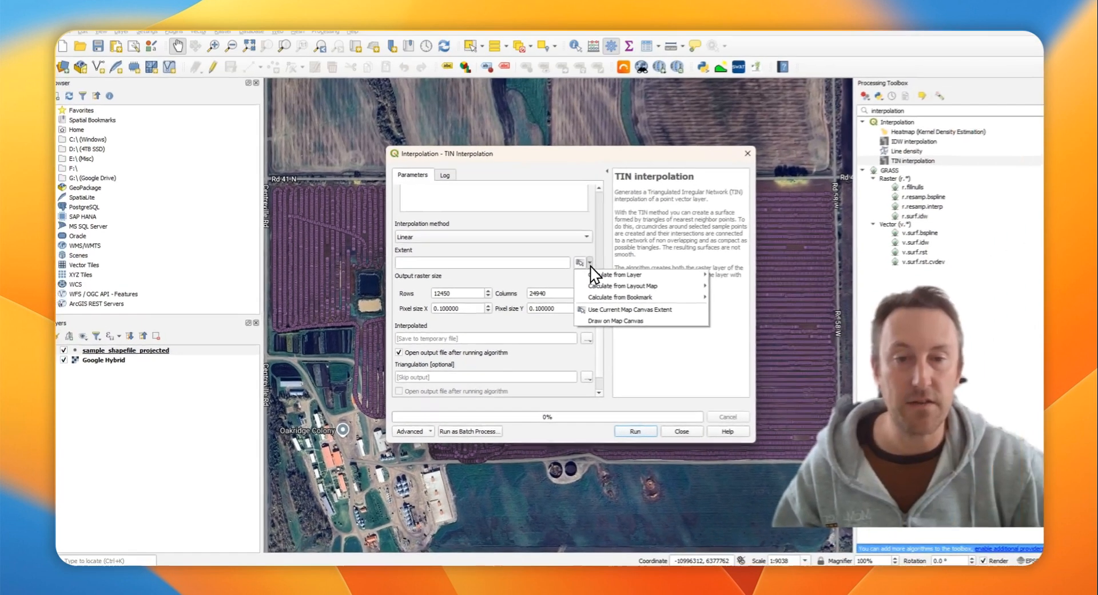
pyautogui.moveTo(820, 191)
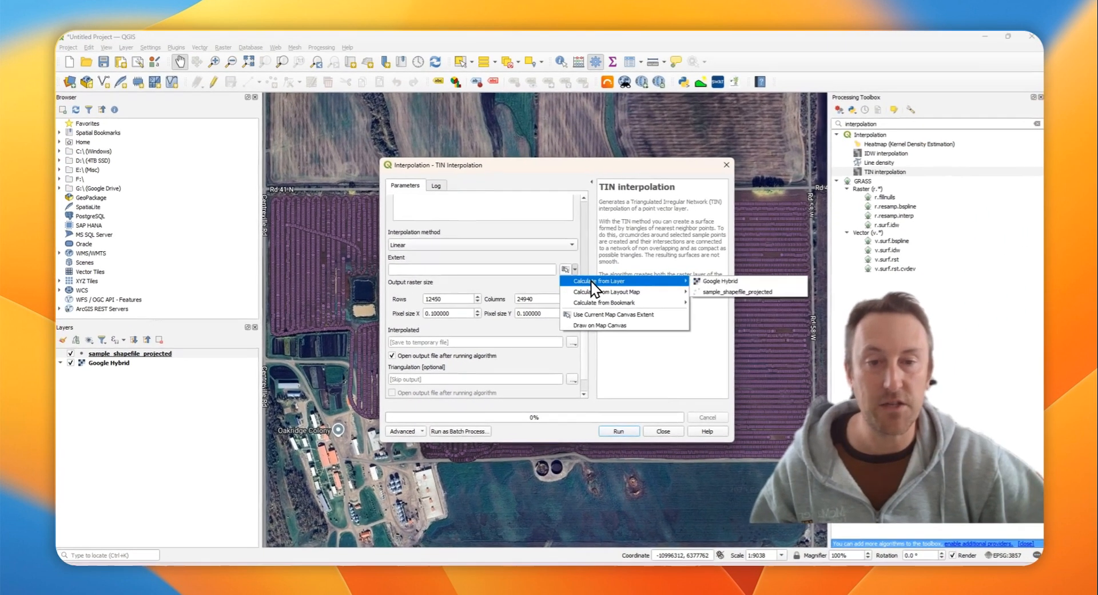
pyautogui.click(718, 293)
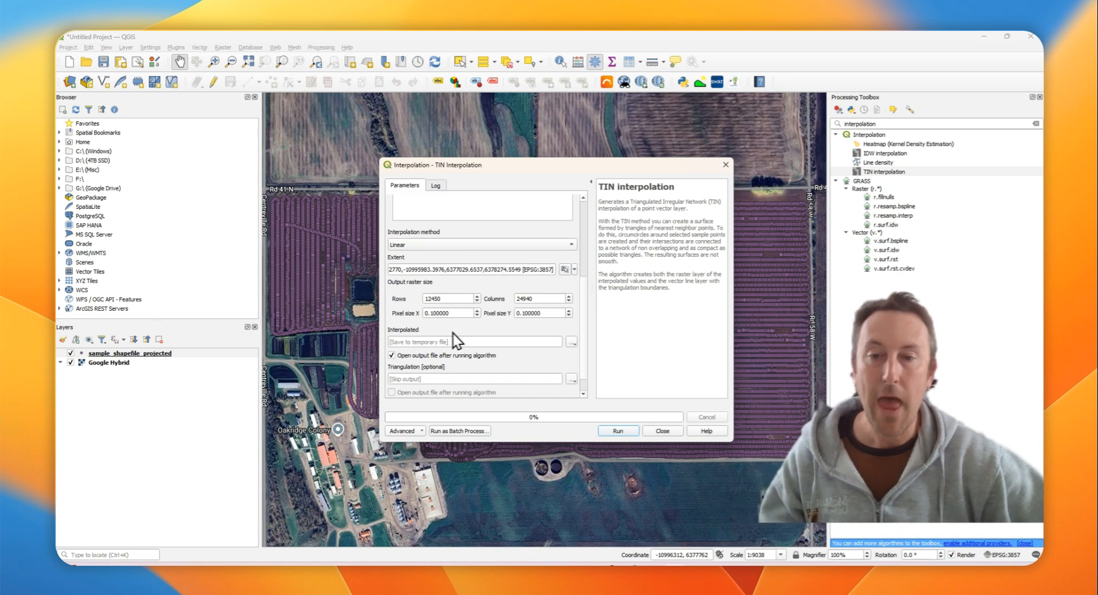
# Set the output raster's pixel size to 1.5 in X and Y, run the TIN interpolation and close its dialog.
pyautogui.doubleClick(456, 313)
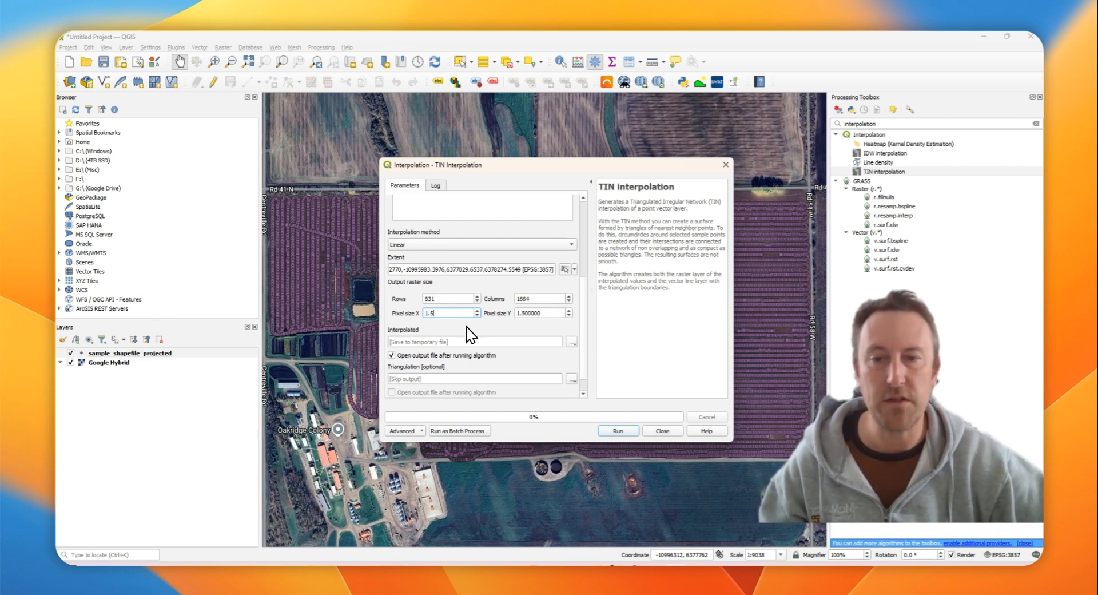
pyautogui.click(554, 313)
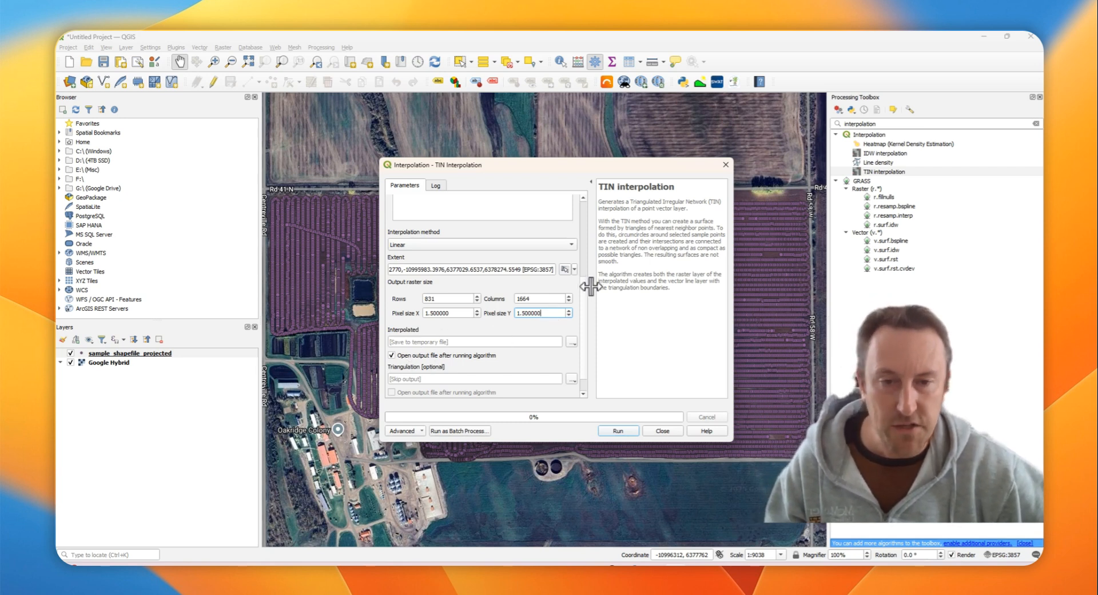
pyautogui.scroll(-1, 581, 297)
pyautogui.scroll(2, 582, 327)
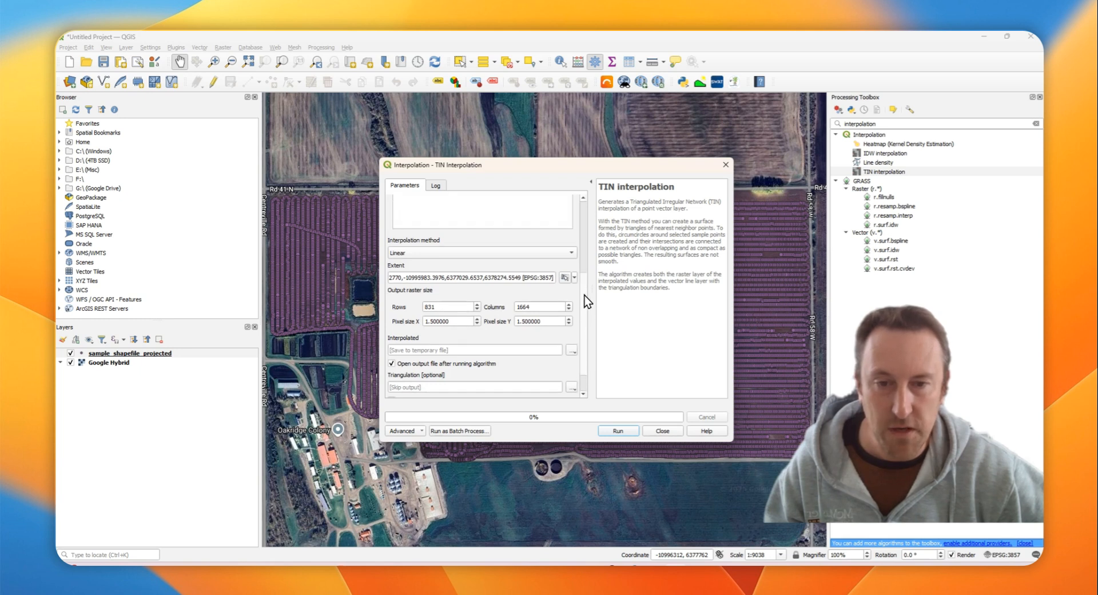
pyautogui.scroll(-1, 585, 286)
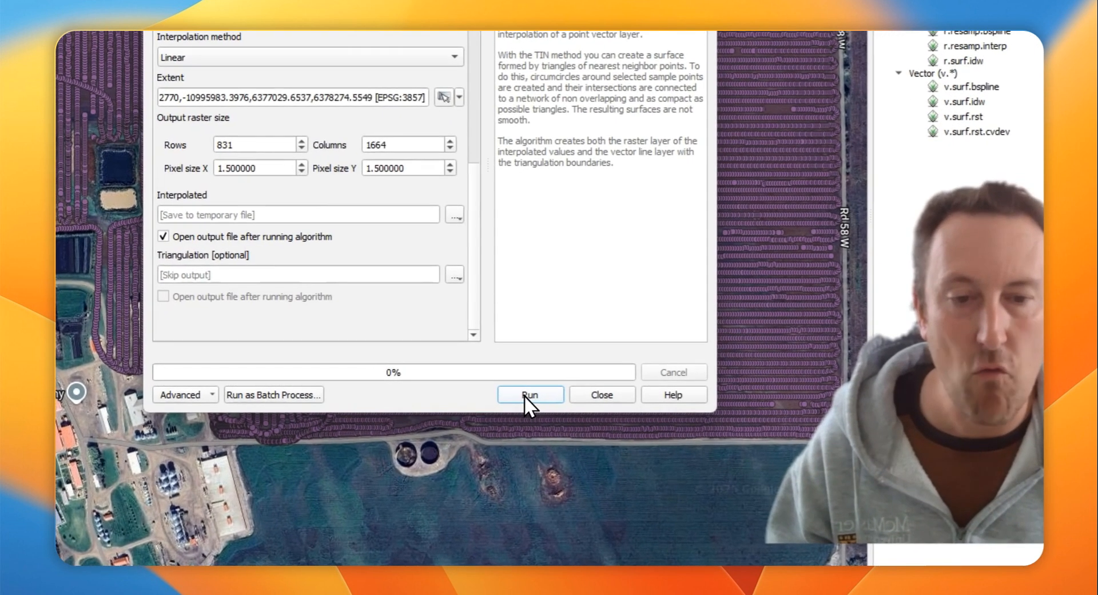
pyautogui.click(619, 431)
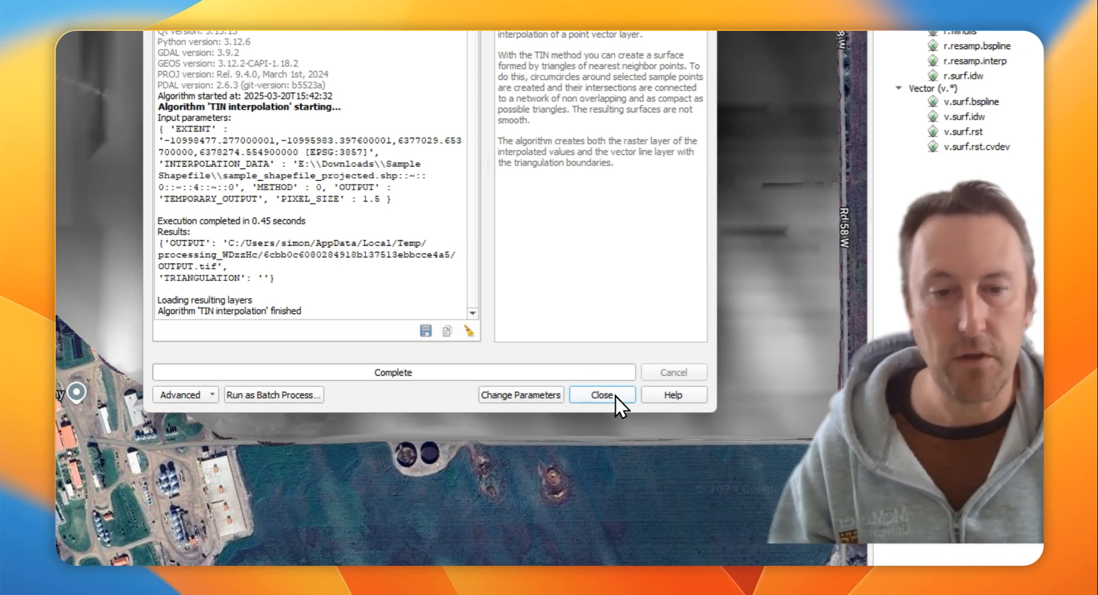
pyautogui.click(616, 396)
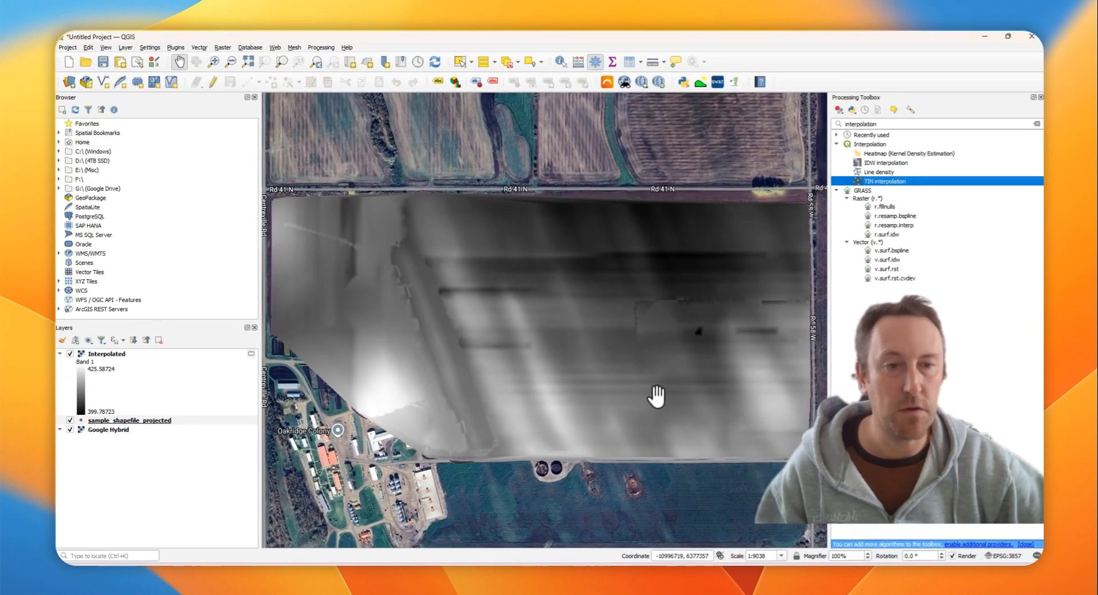
# Move the sample_shapefile_projected layer above the Interpolated raster in the layer order.
pyautogui.scroll(2, 653, 268)
pyautogui.scroll(-2, 652, 268)
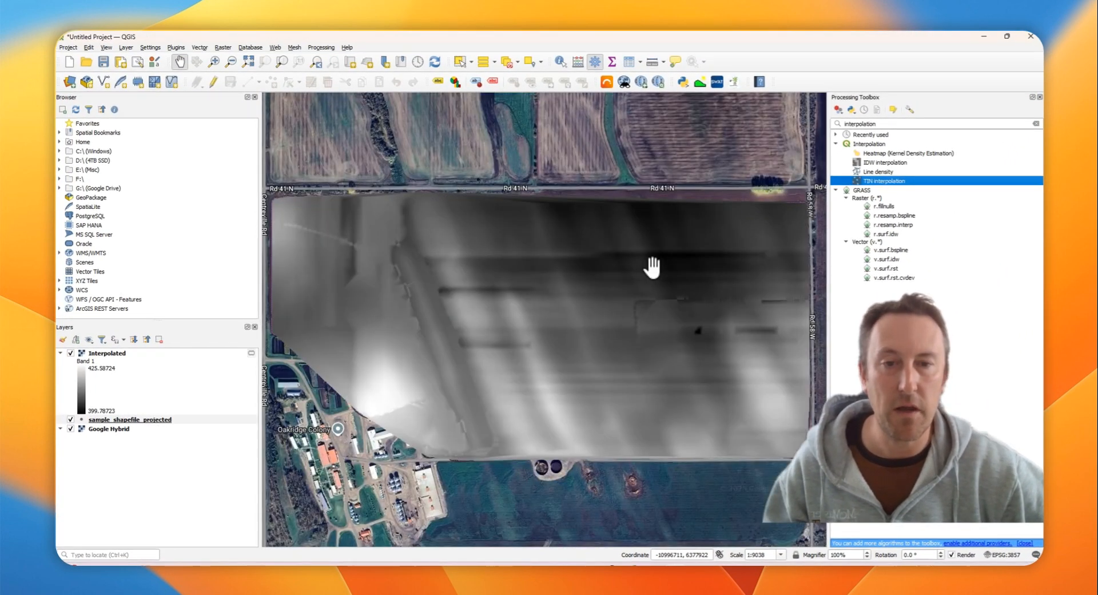
pyautogui.moveTo(622, 280); pyautogui.dragTo(589, 314)
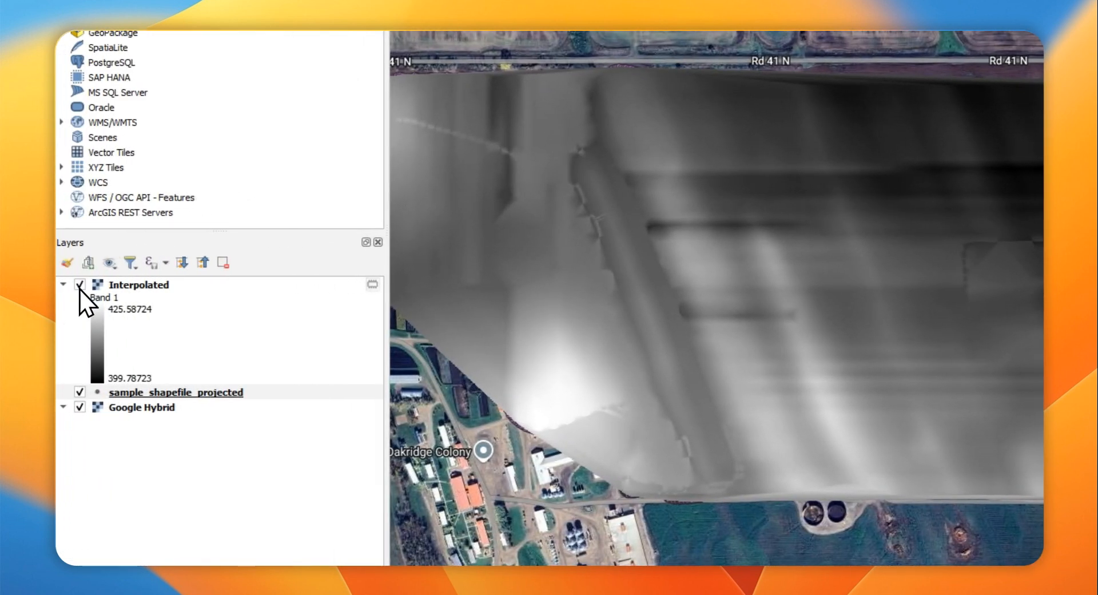
pyautogui.moveTo(149, 393); pyautogui.dragTo(160, 281)
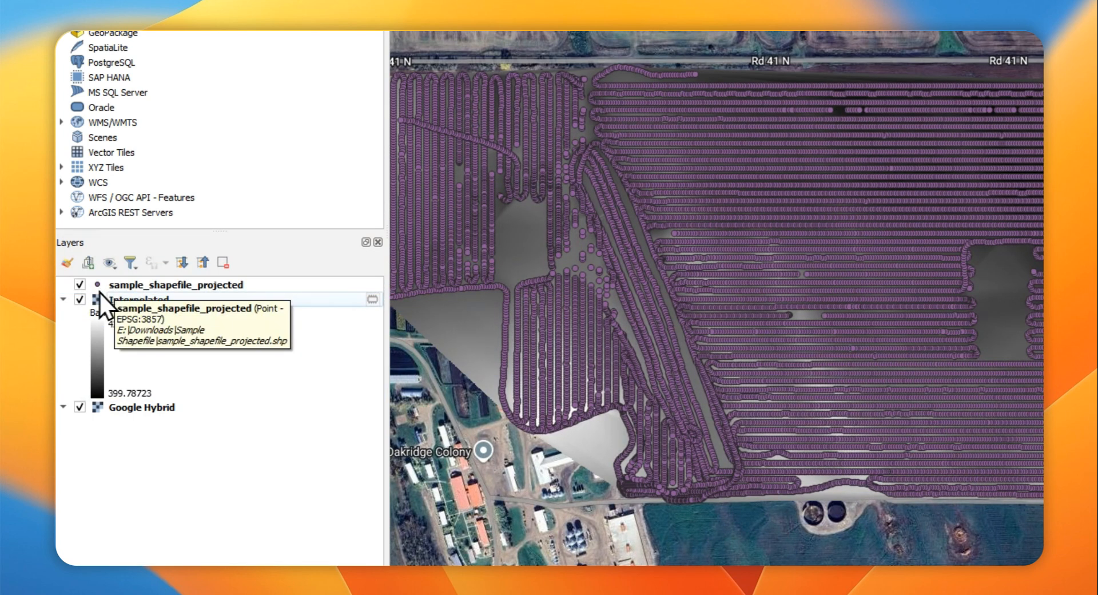
# Toggle the sample_shapefile_projected points off and on to compare them with the interpolated surface beneath.
pyautogui.click(80, 284)
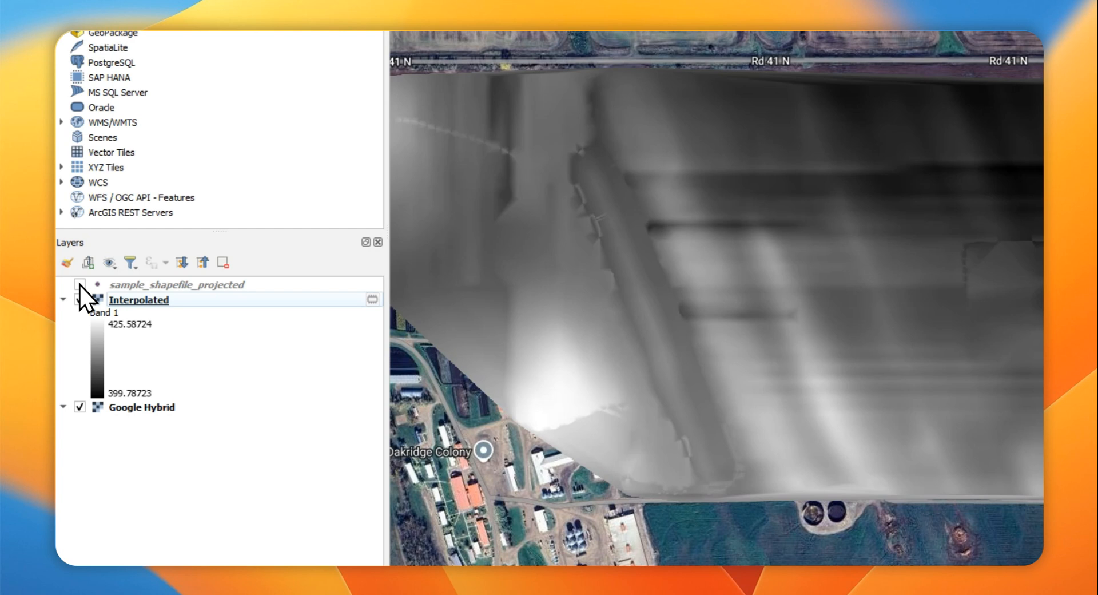
pyautogui.click(80, 285)
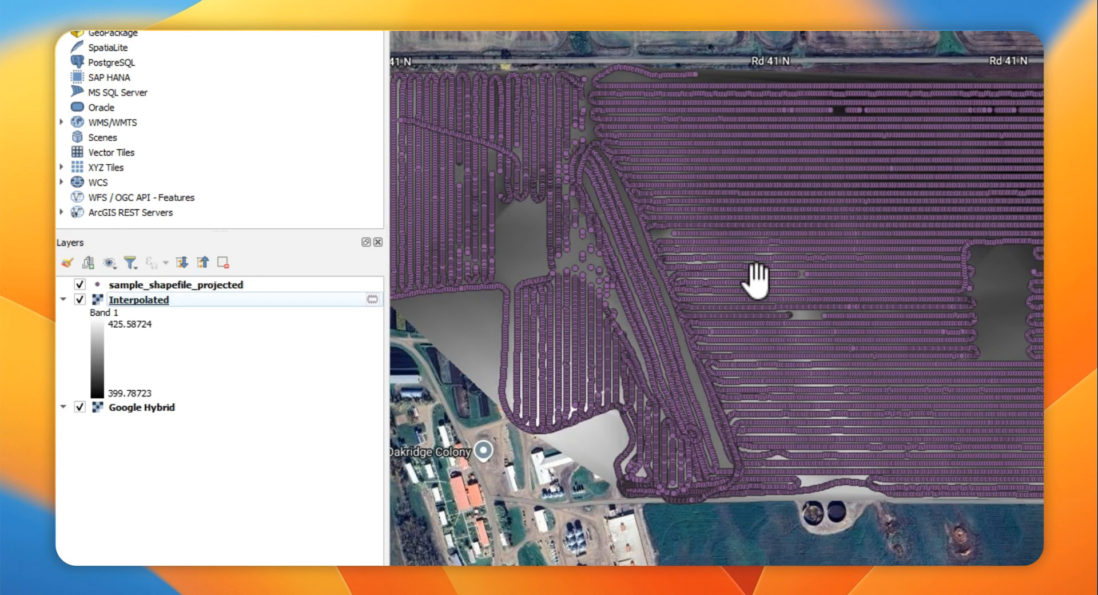
pyautogui.click(79, 285)
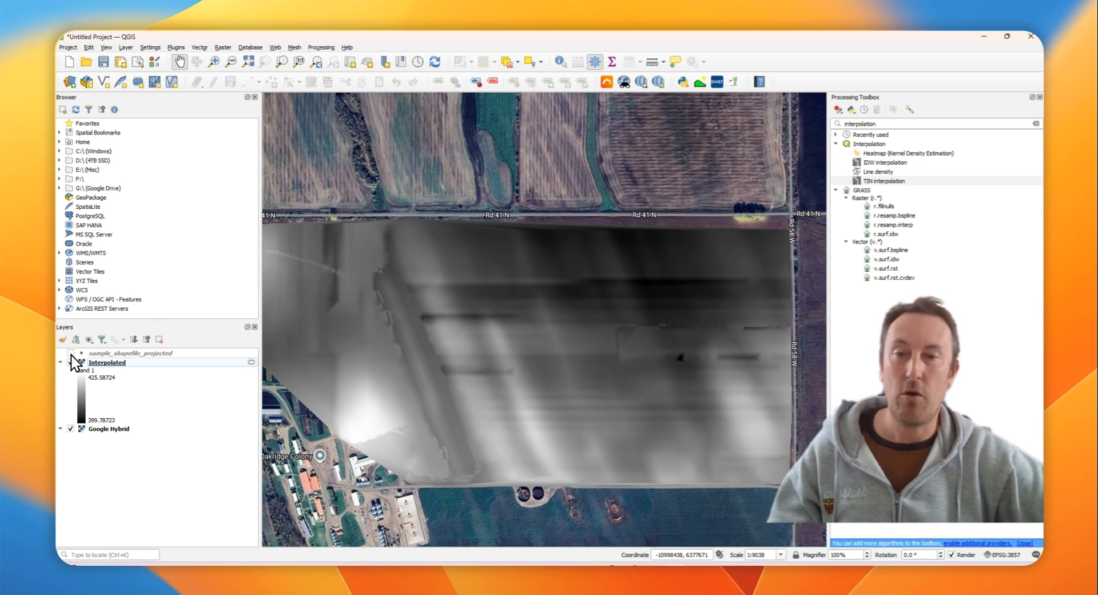
pyautogui.click(71, 353)
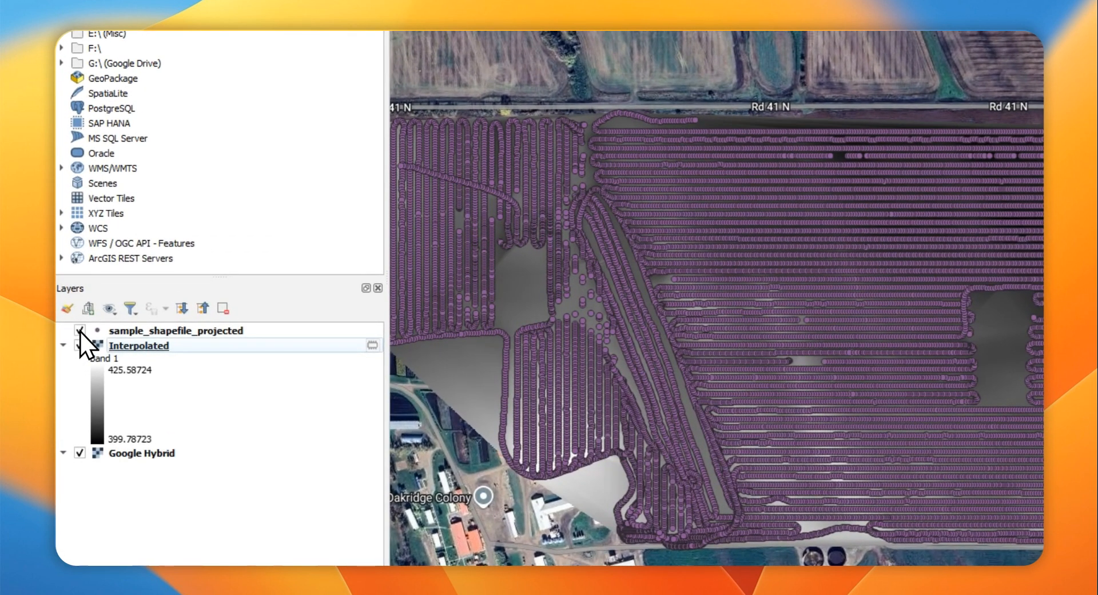
# Compare the sample points with the interpolated surface across the whole field, leaving the sample_shapefile_projected layer hidden.
pyautogui.click(80, 330)
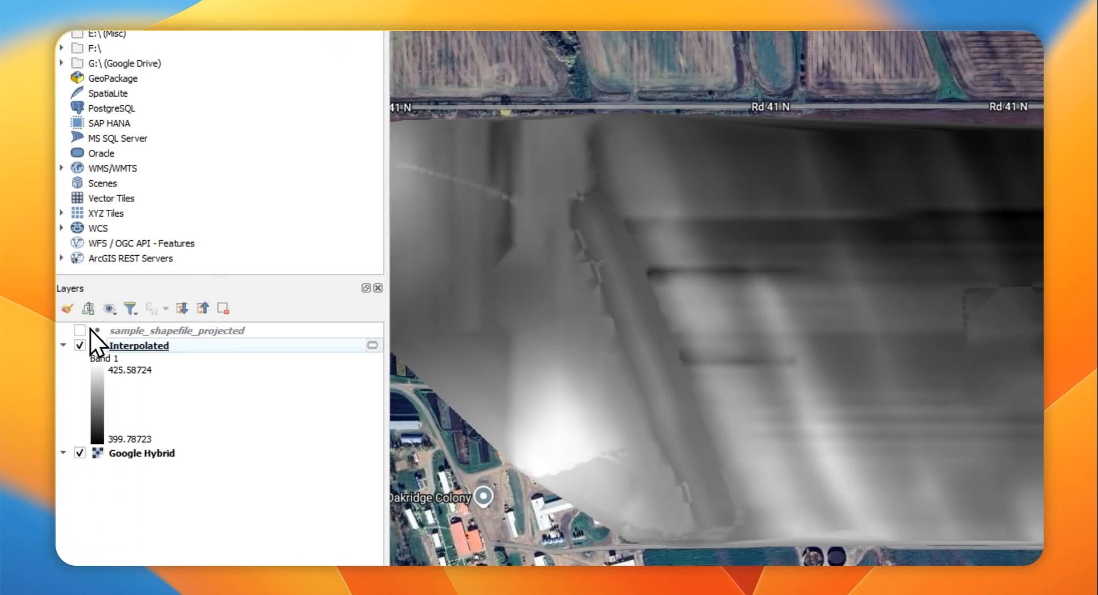
pyautogui.click(80, 330)
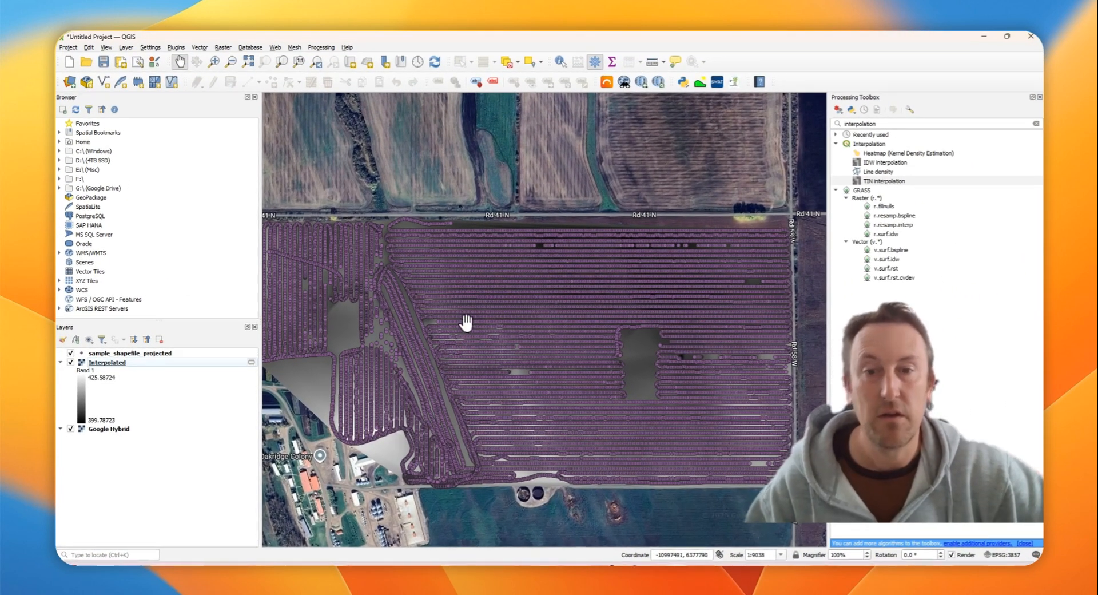
pyautogui.moveTo(466, 324); pyautogui.dragTo(517, 321)
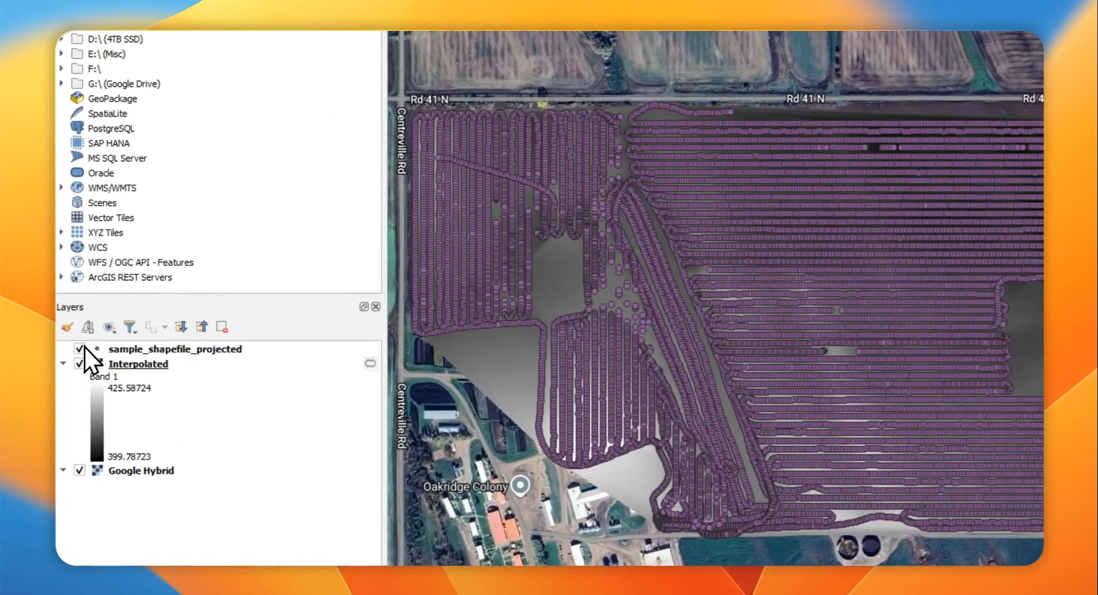
pyautogui.click(81, 347)
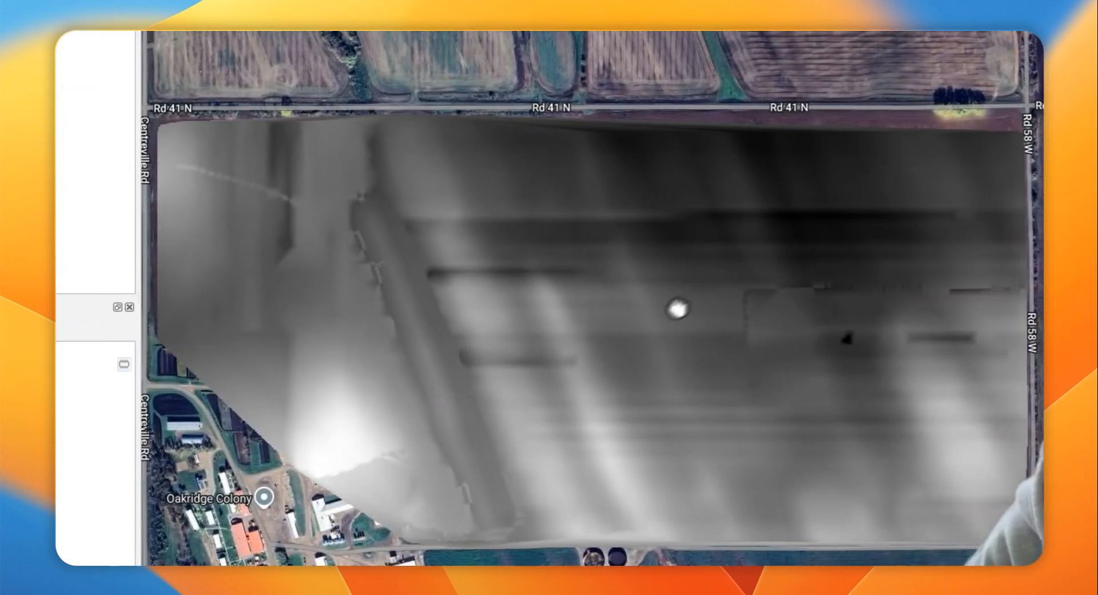
pyautogui.moveTo(676, 311); pyautogui.dragTo(677, 358)
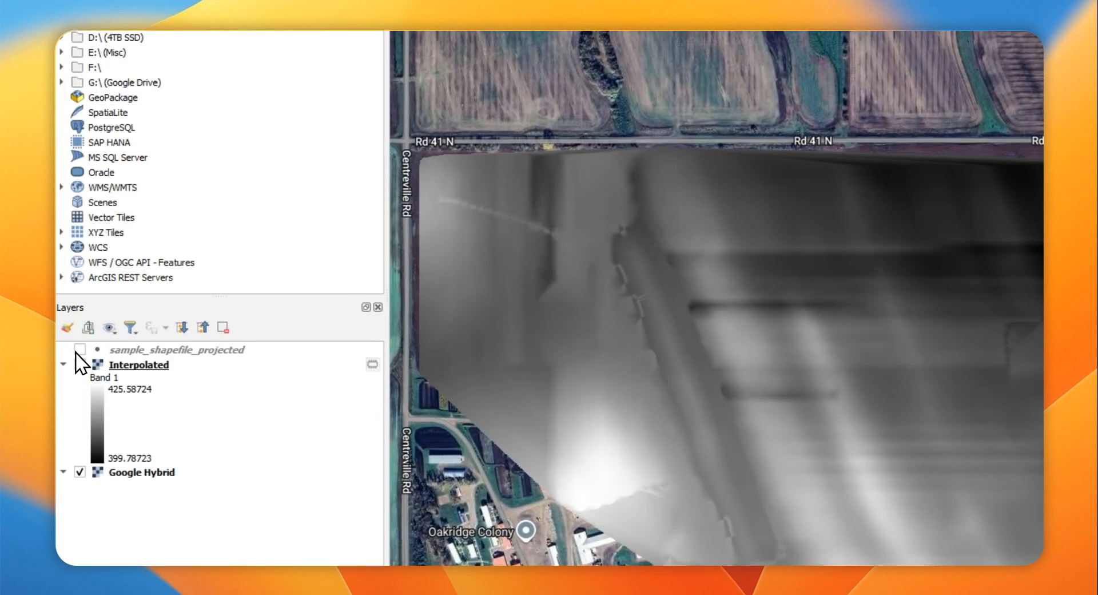
pyautogui.click(81, 349)
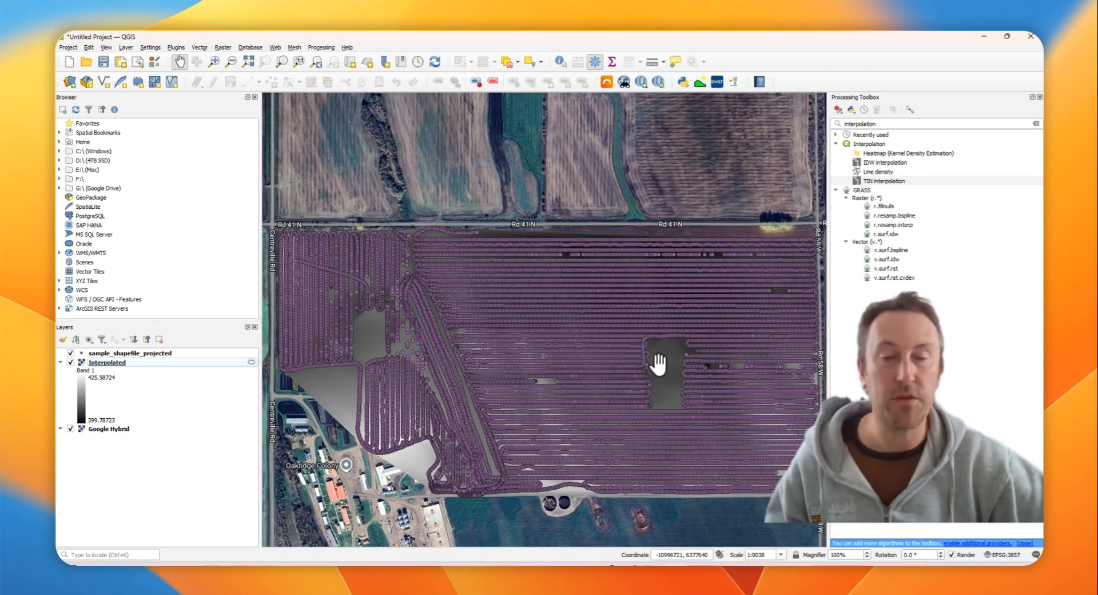
pyautogui.click(70, 353)
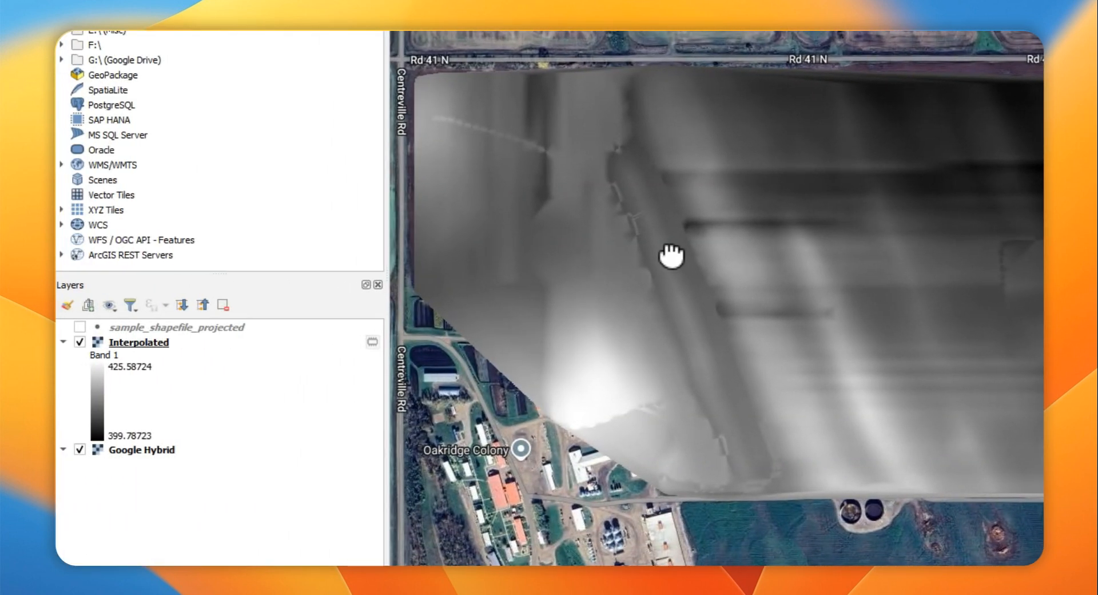
# Start exporting the Interpolated raster as a raw-data GeoTIFF named sample_DEM_Flow_Mapping in the Sample Shapefile folder.
pyautogui.click(124, 343)
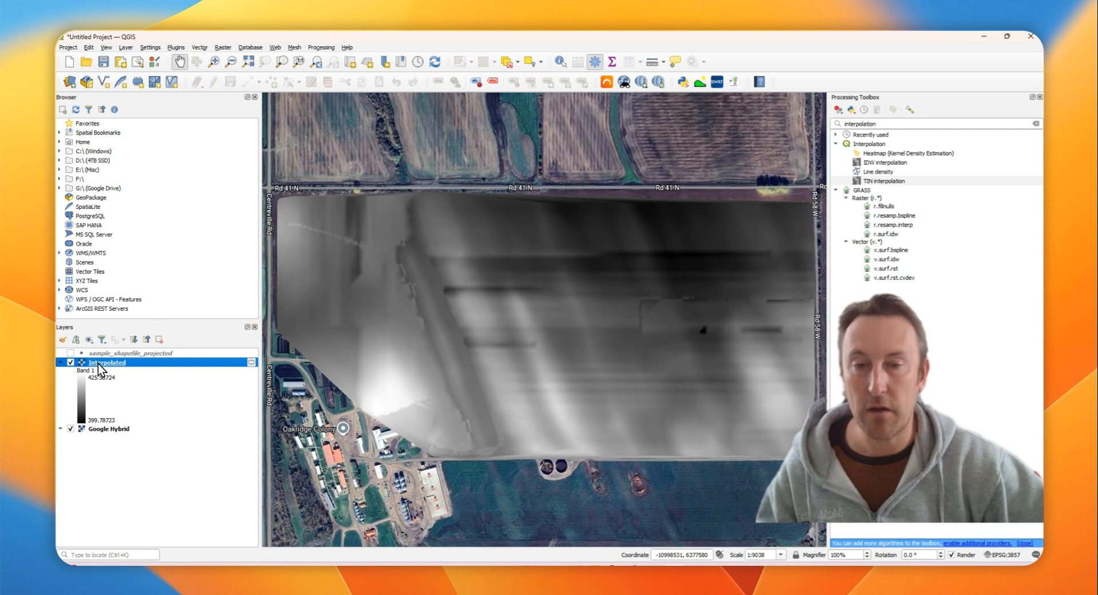
pyautogui.rightClick(98, 362)
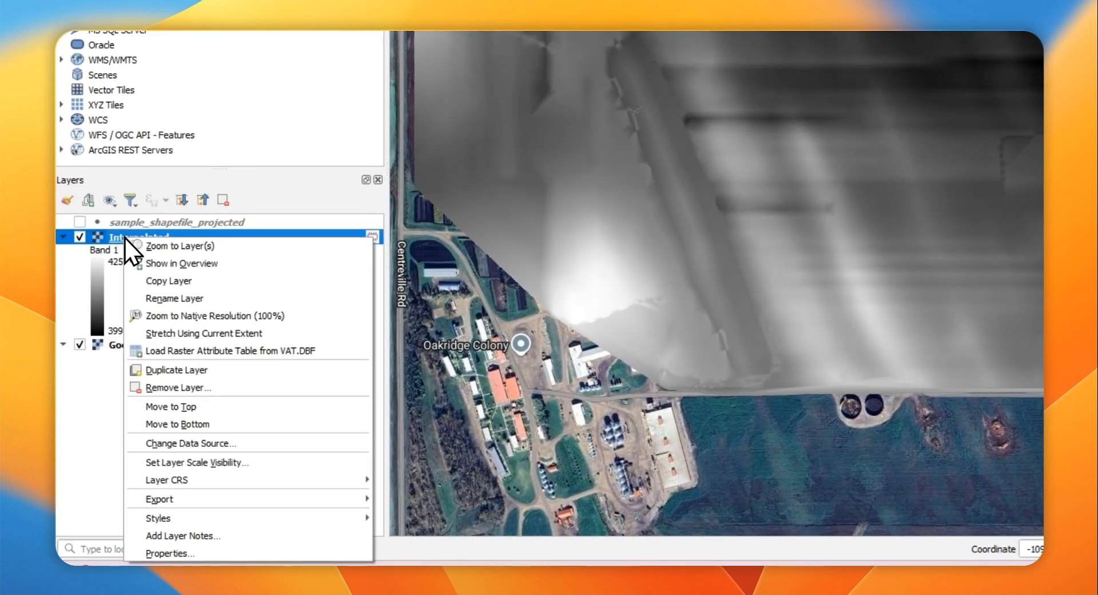
pyautogui.moveTo(306, 499)
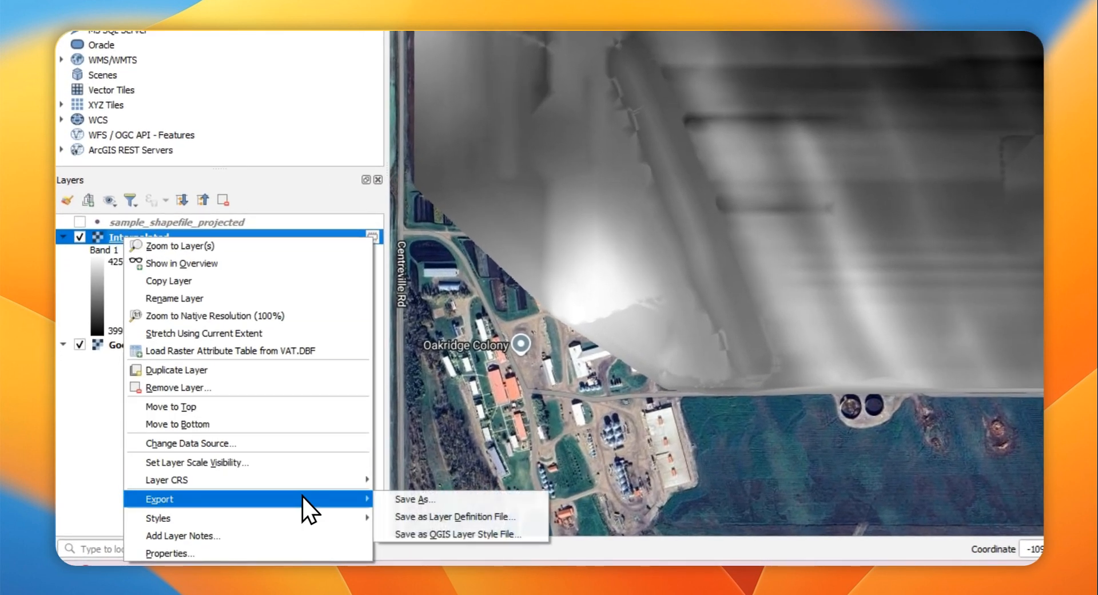
pyautogui.click(441, 498)
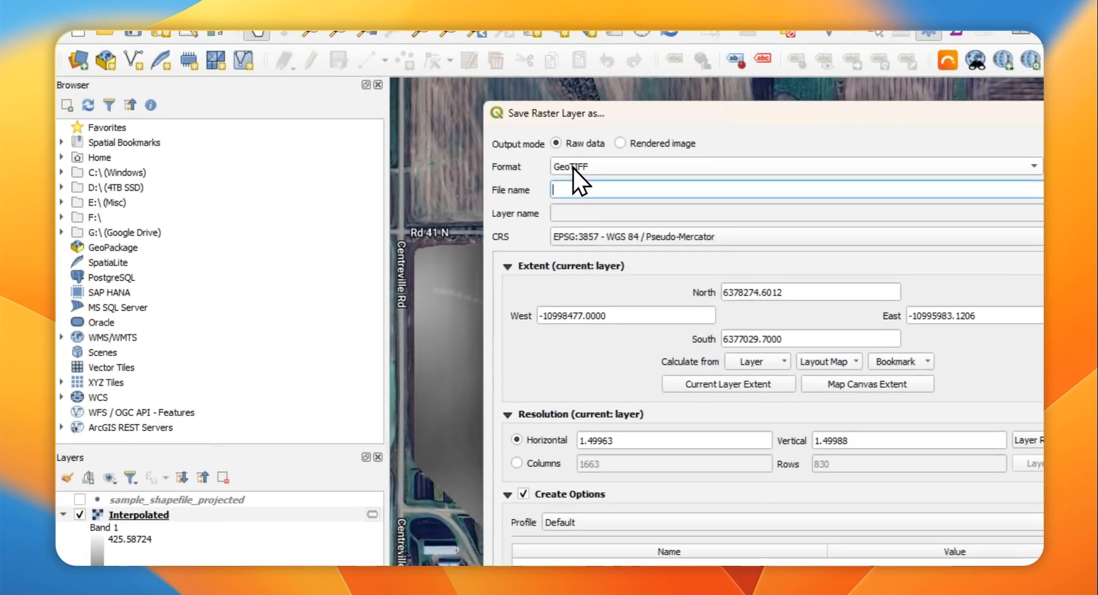
pyautogui.click(787, 194)
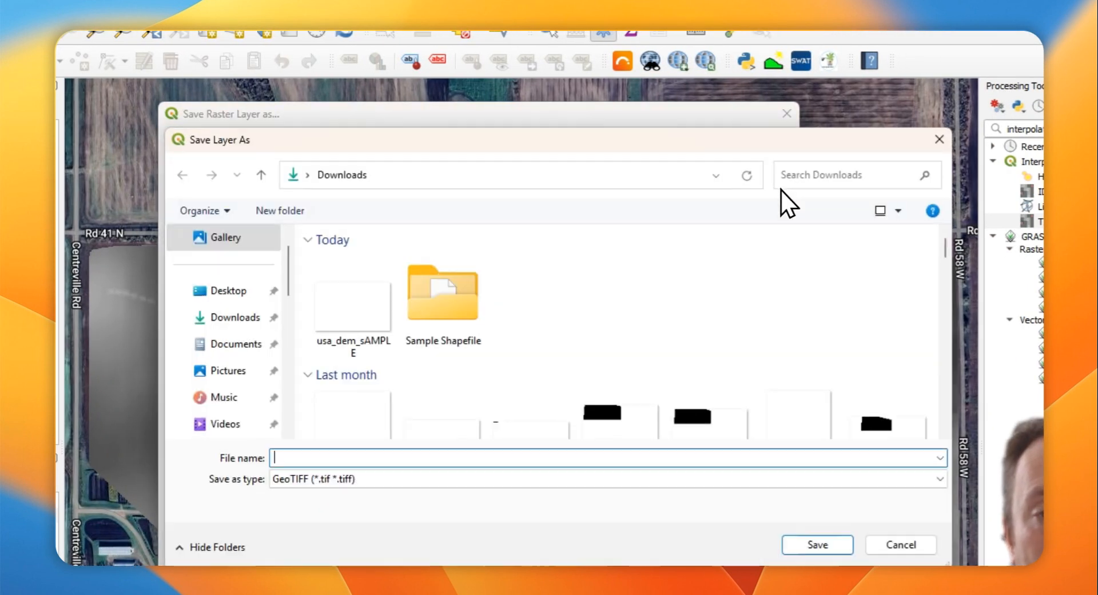
pyautogui.doubleClick(440, 332)
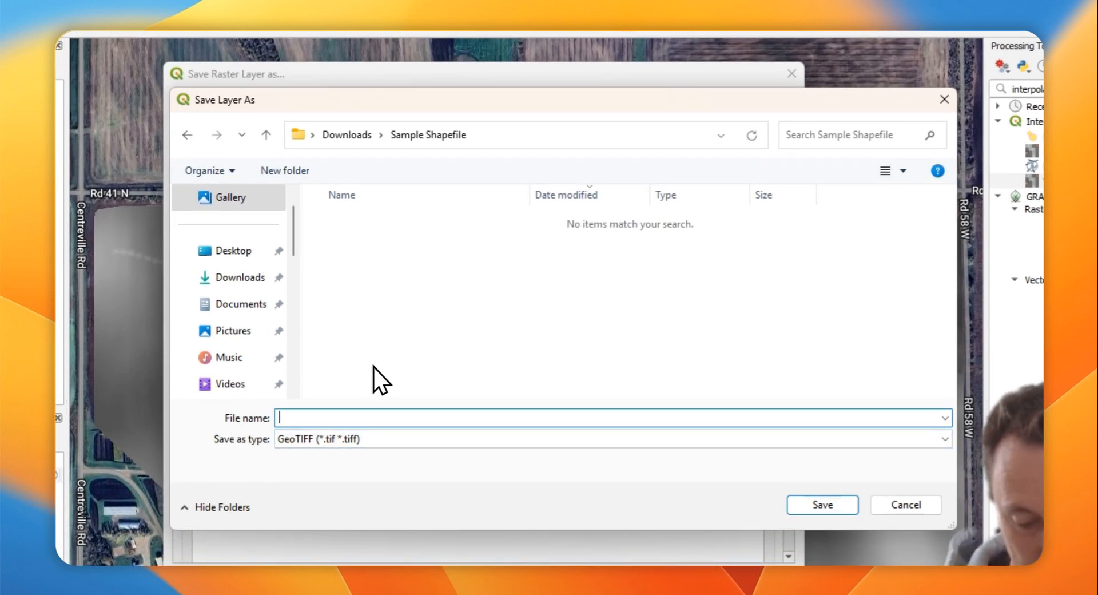
pyautogui.write('sample_DE')
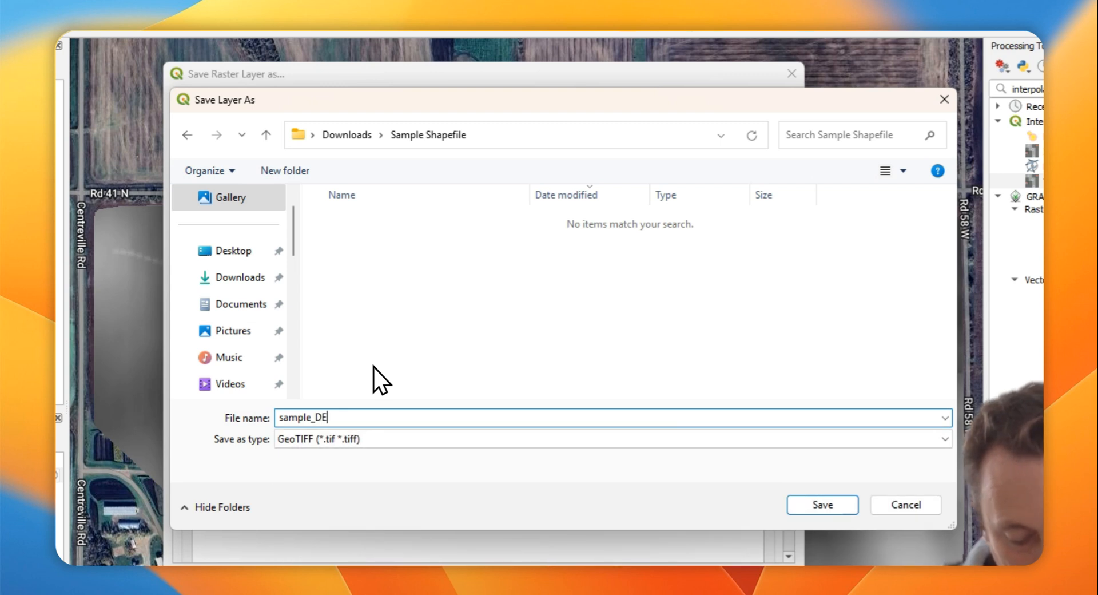
pyautogui.write('M_')
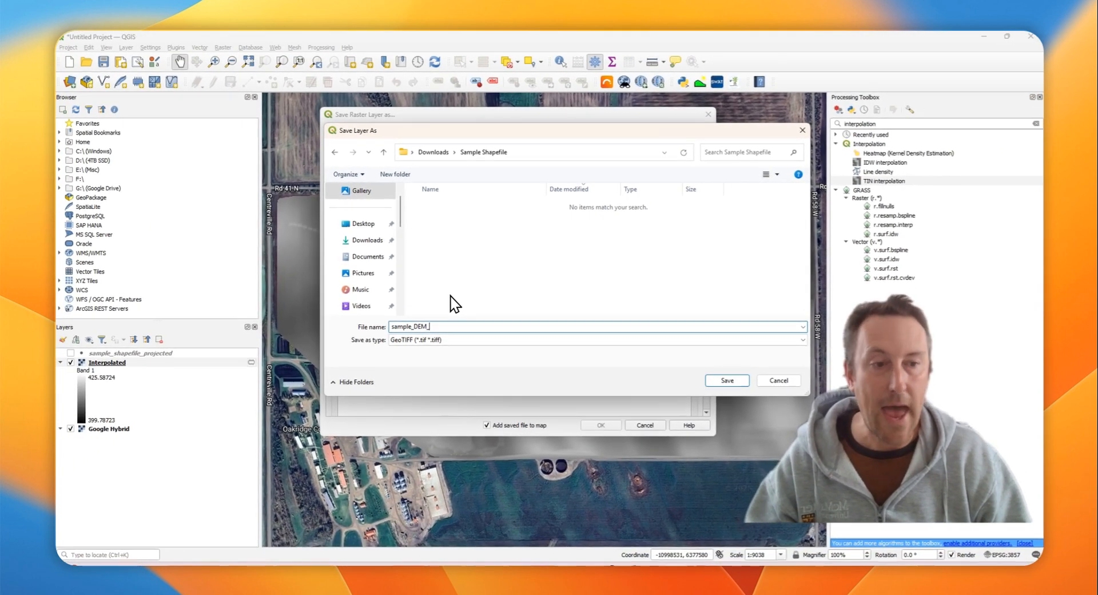
pyautogui.write('Flow')
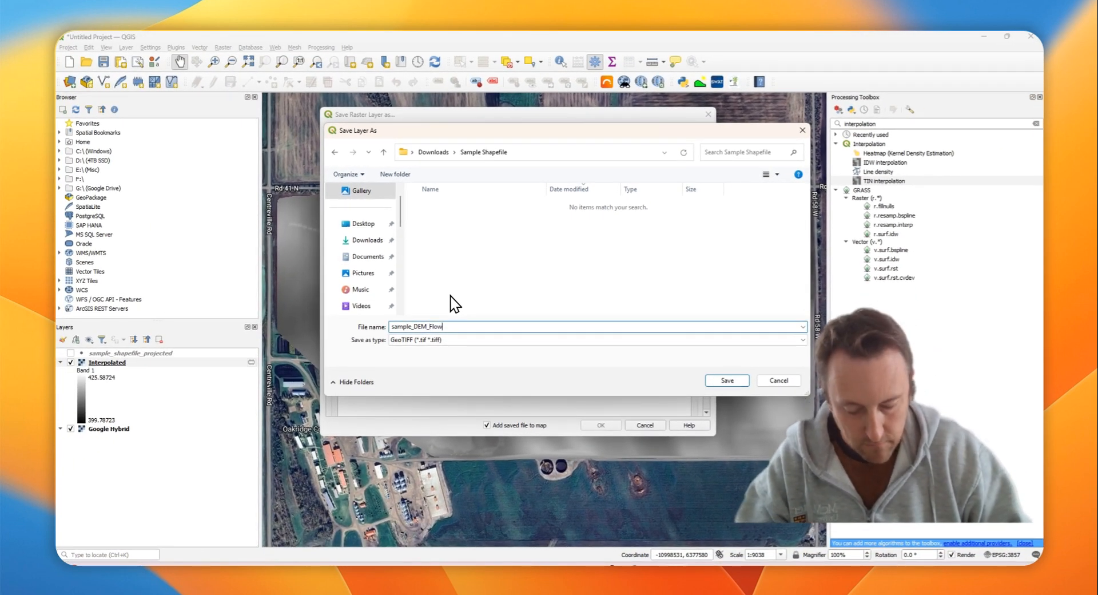
pyautogui.write('_Mapping')
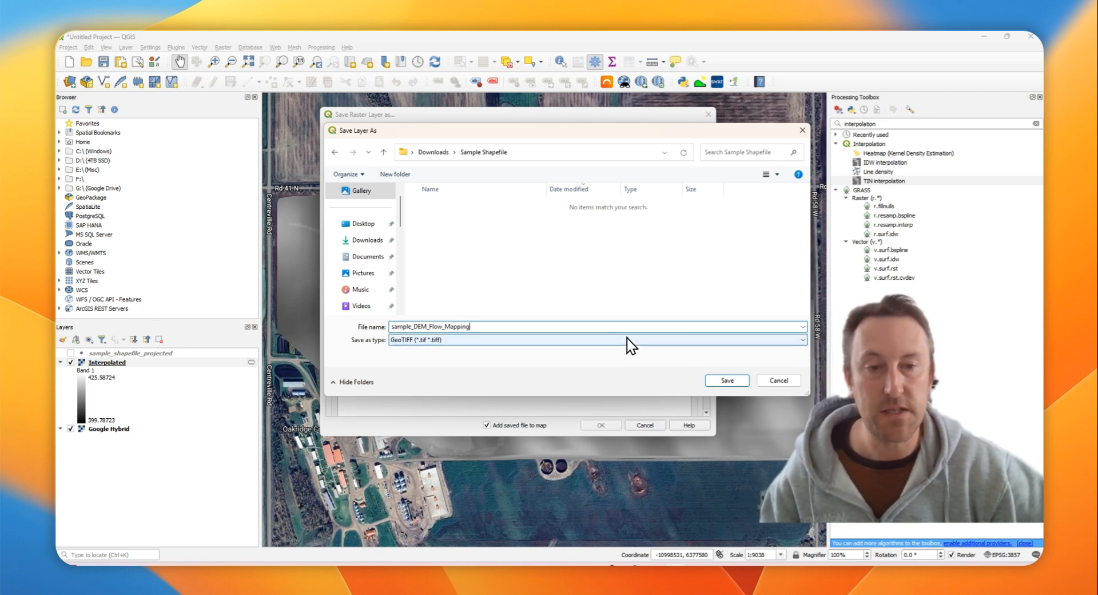
pyautogui.click(727, 382)
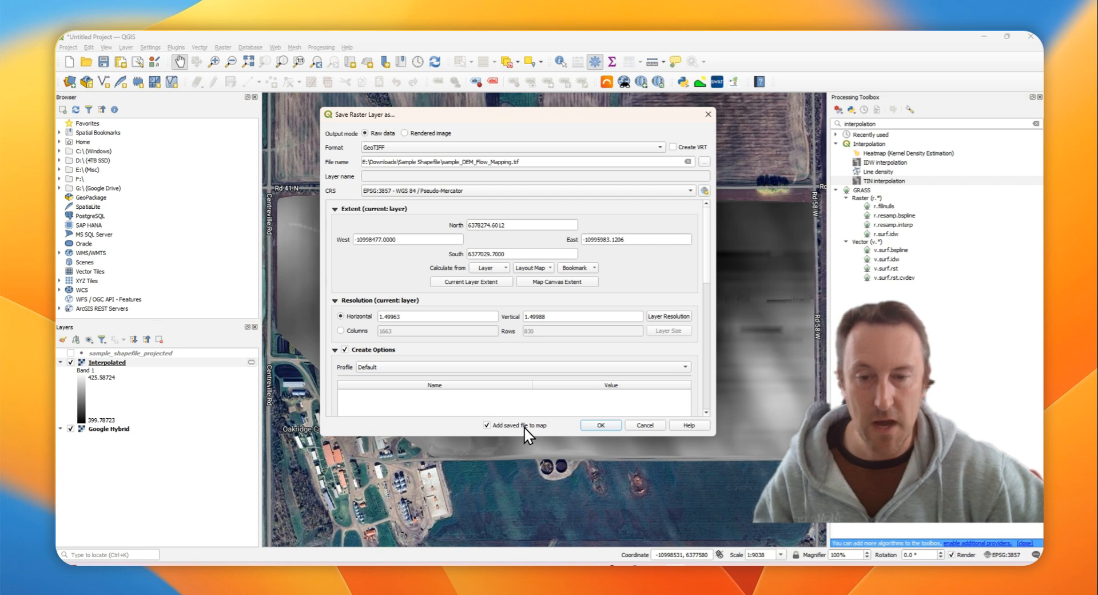
# Add a no data value range from 0 to 0 and run the export with the saved file added to the map.
pyautogui.moveTo(705, 238); pyautogui.dragTo(702, 369)
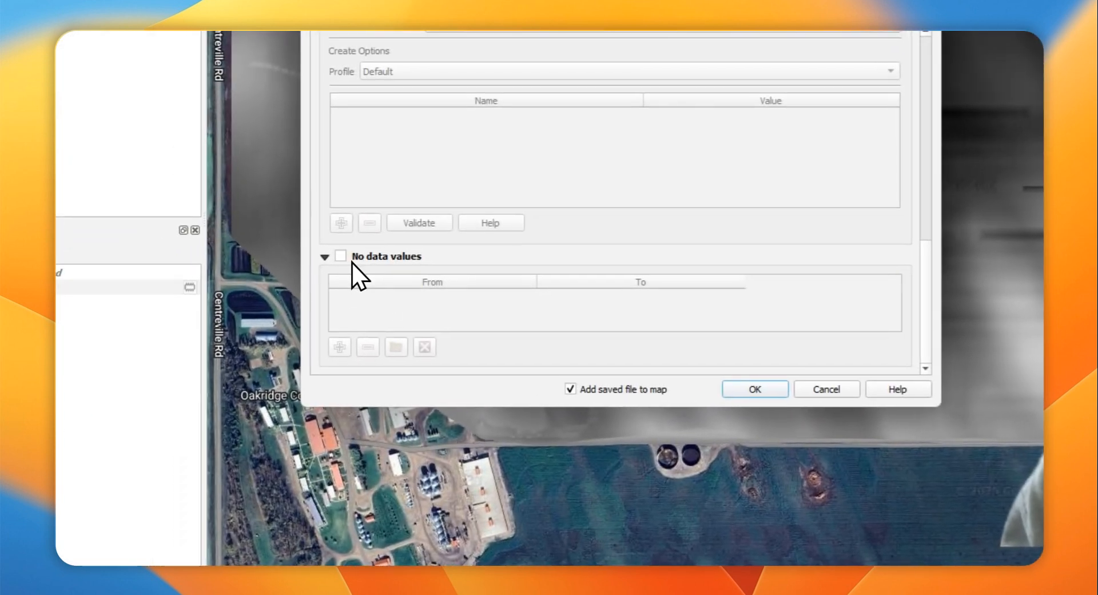
pyautogui.click(341, 257)
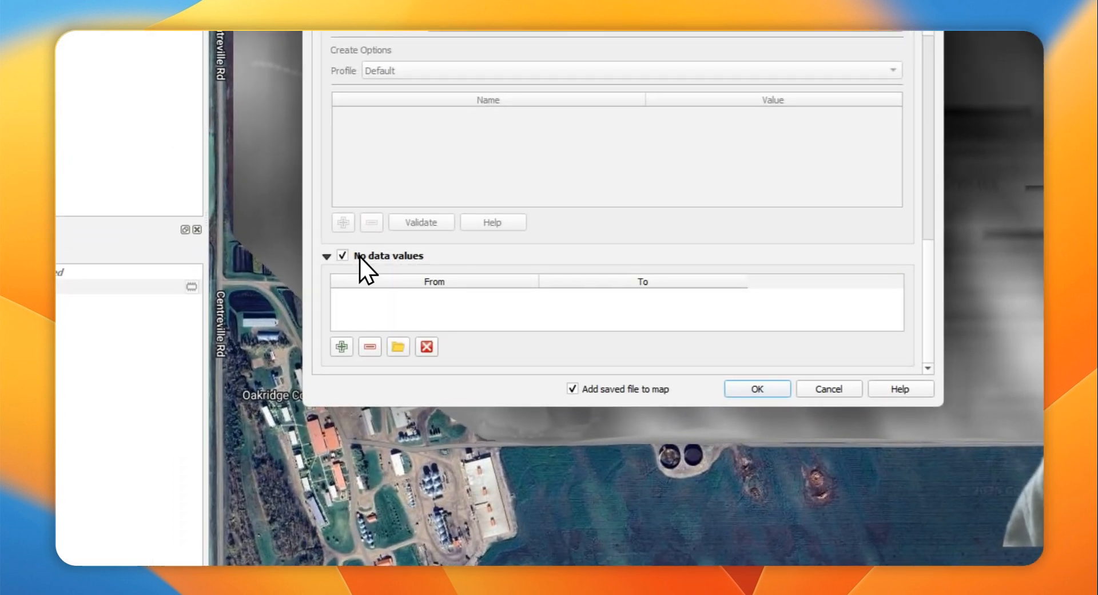
pyautogui.click(342, 346)
pyautogui.doubleClick(385, 298)
pyautogui.write('01')
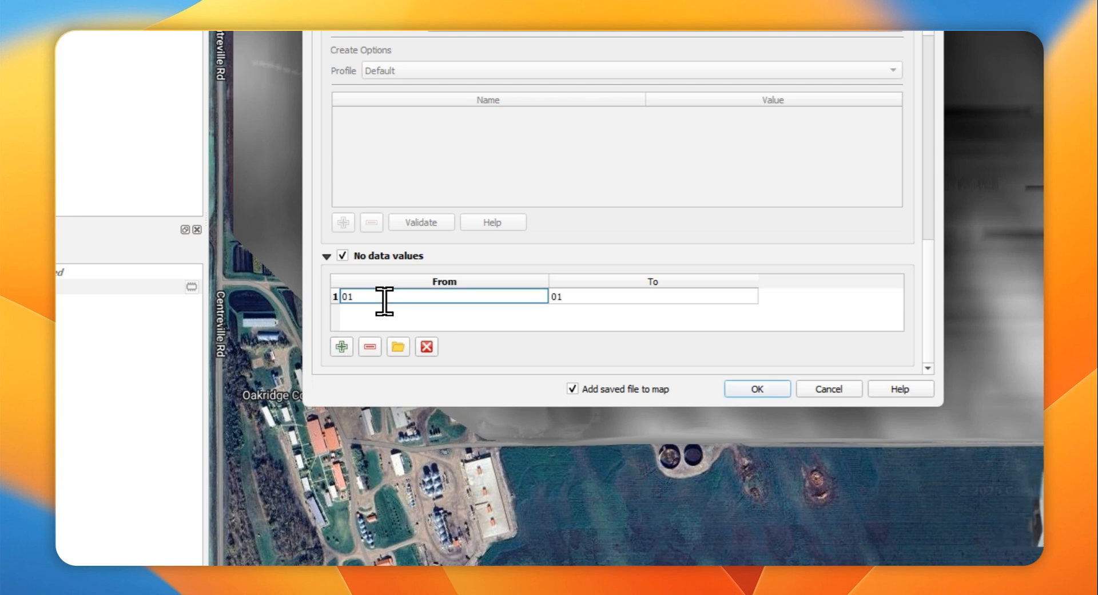
pyautogui.click(561, 296)
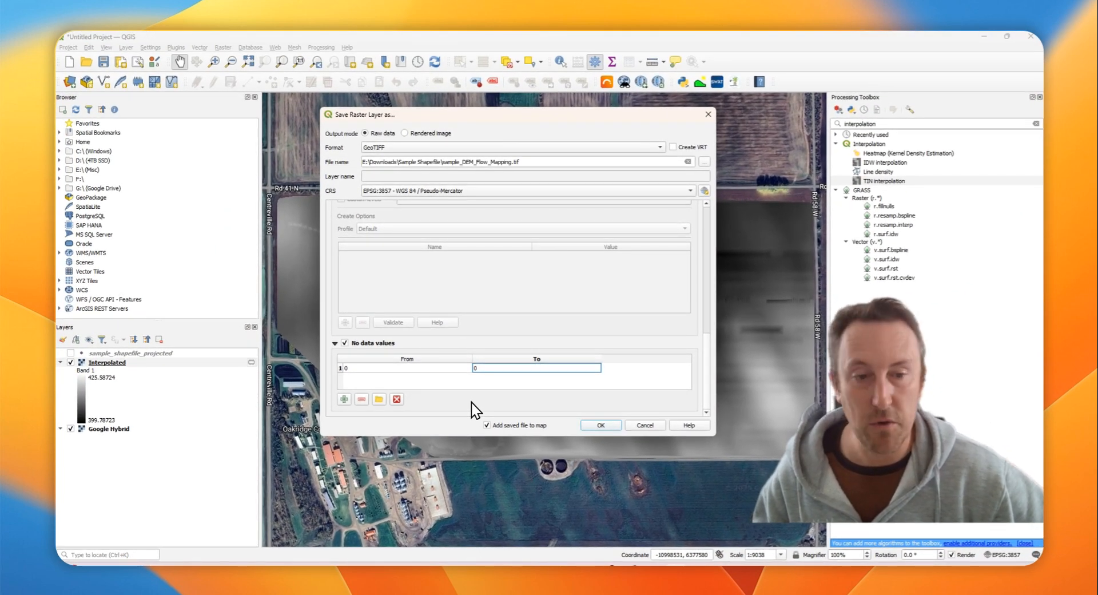
pyautogui.click(599, 425)
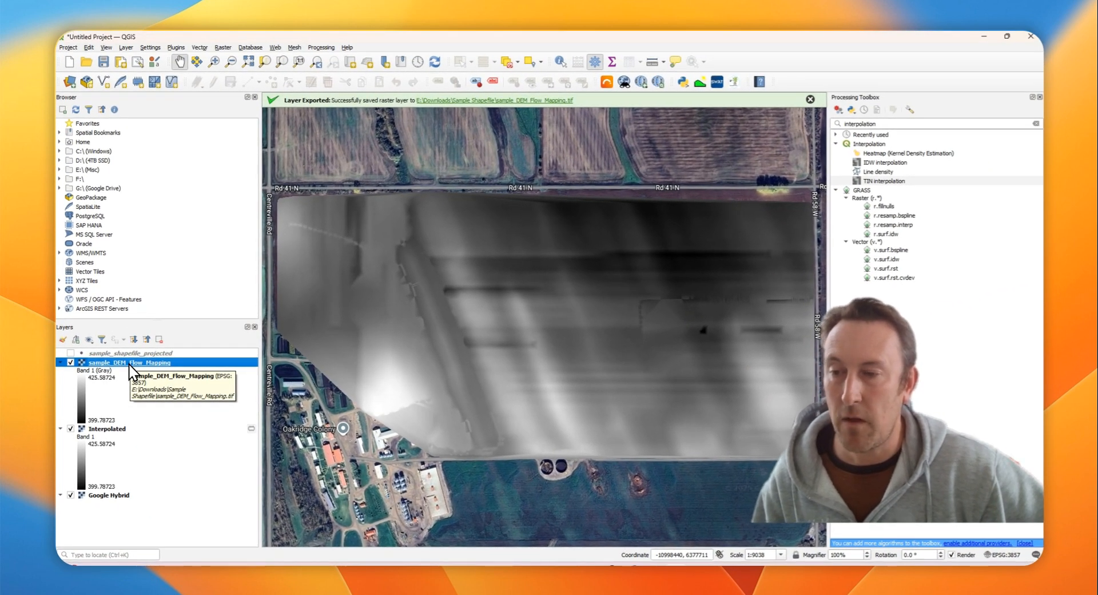
# Start a second GeoTIFF export of the Interpolated raster, named sample_DEM_Elevation_Map in the Sample Shapefile folder.
pyautogui.click(107, 430)
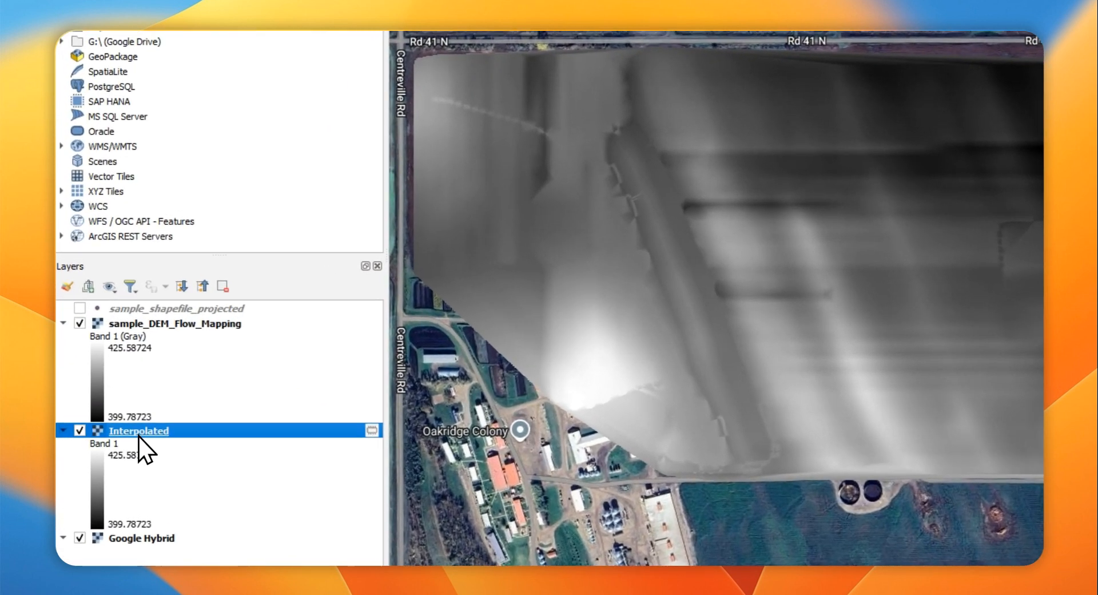
pyautogui.rightClick(108, 432)
pyautogui.moveTo(203, 376)
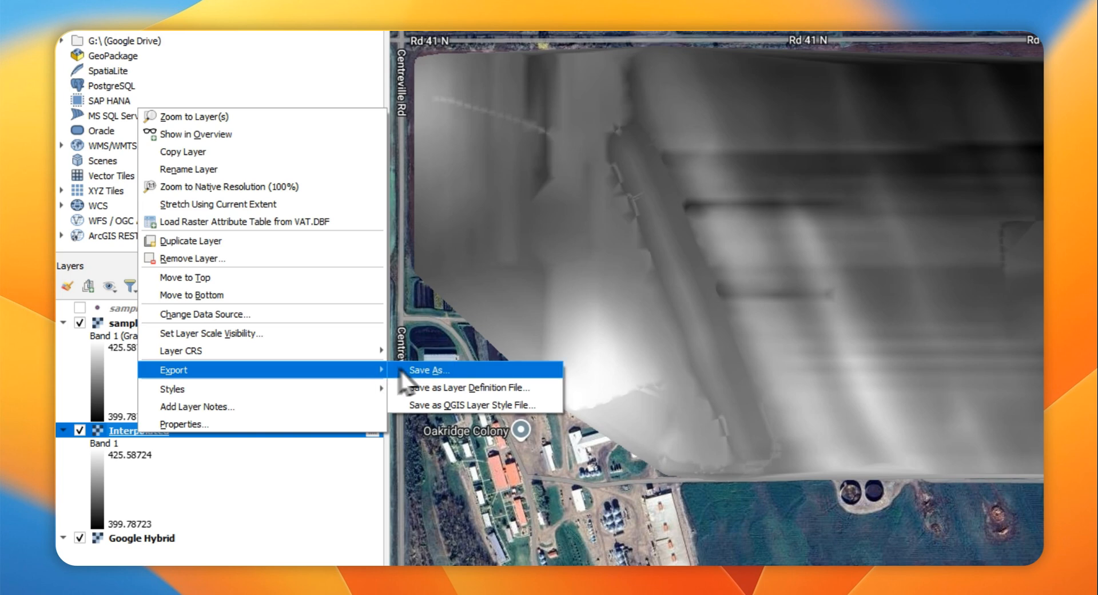
pyautogui.click(430, 370)
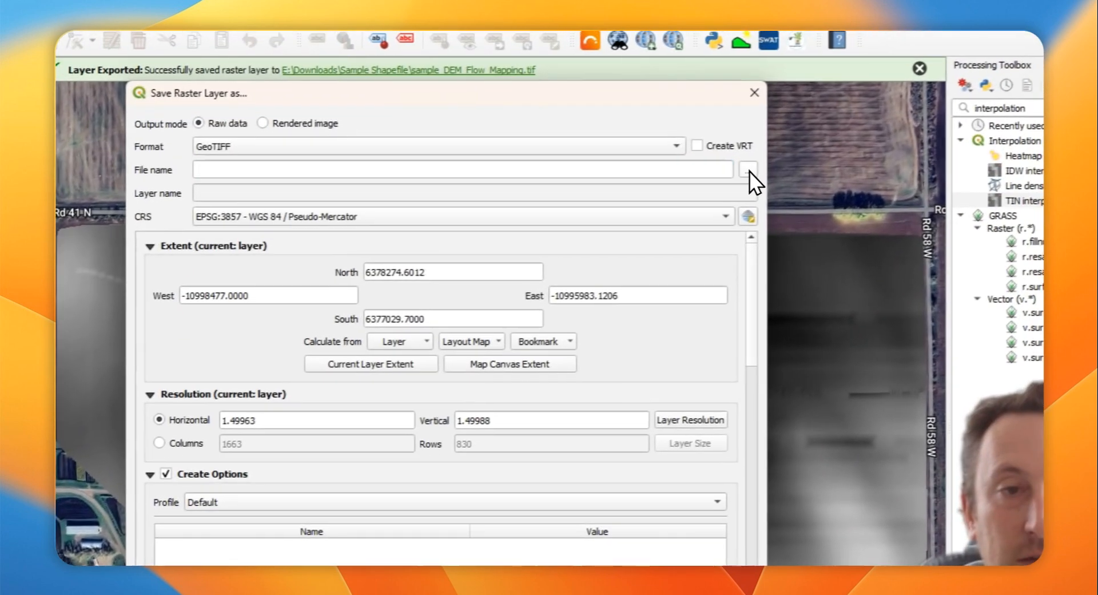
pyautogui.click(825, 135)
pyautogui.click(389, 268)
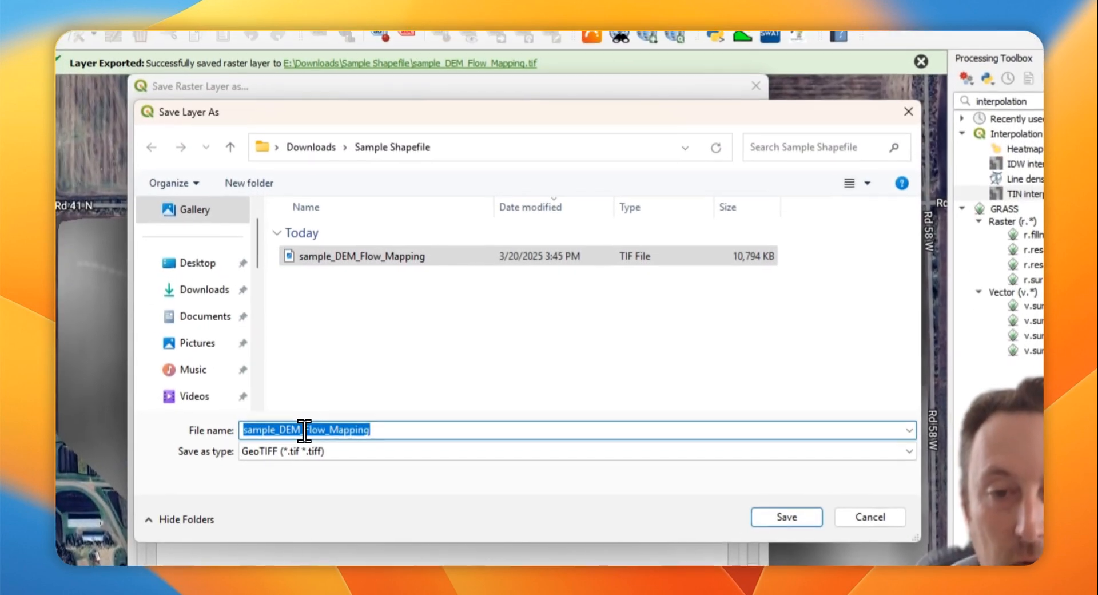
pyautogui.moveTo(301, 269); pyautogui.dragTo(412, 270)
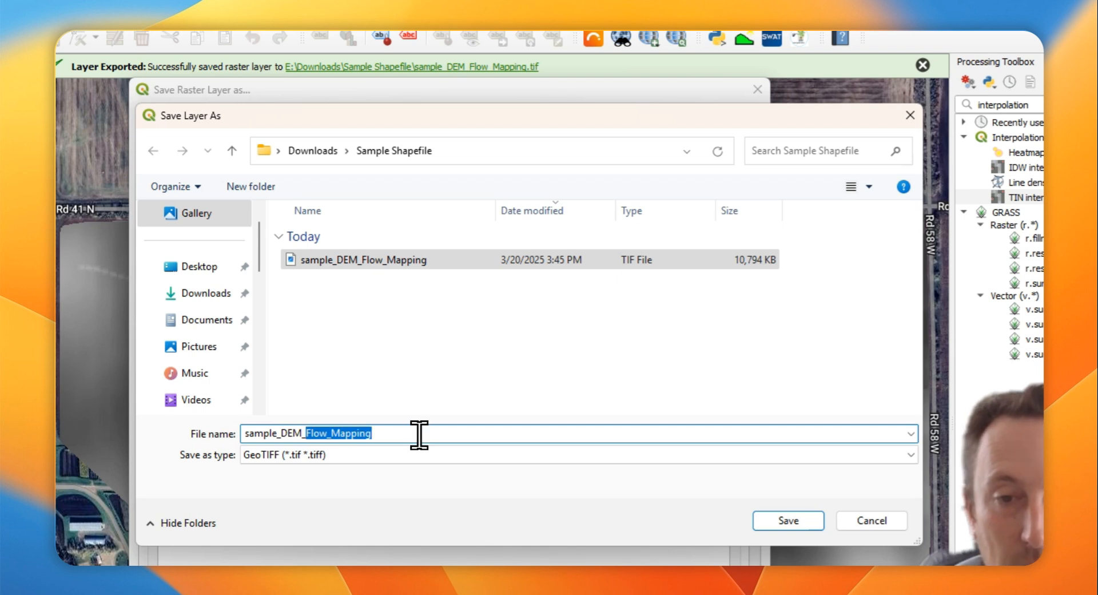
pyautogui.write('Elev')
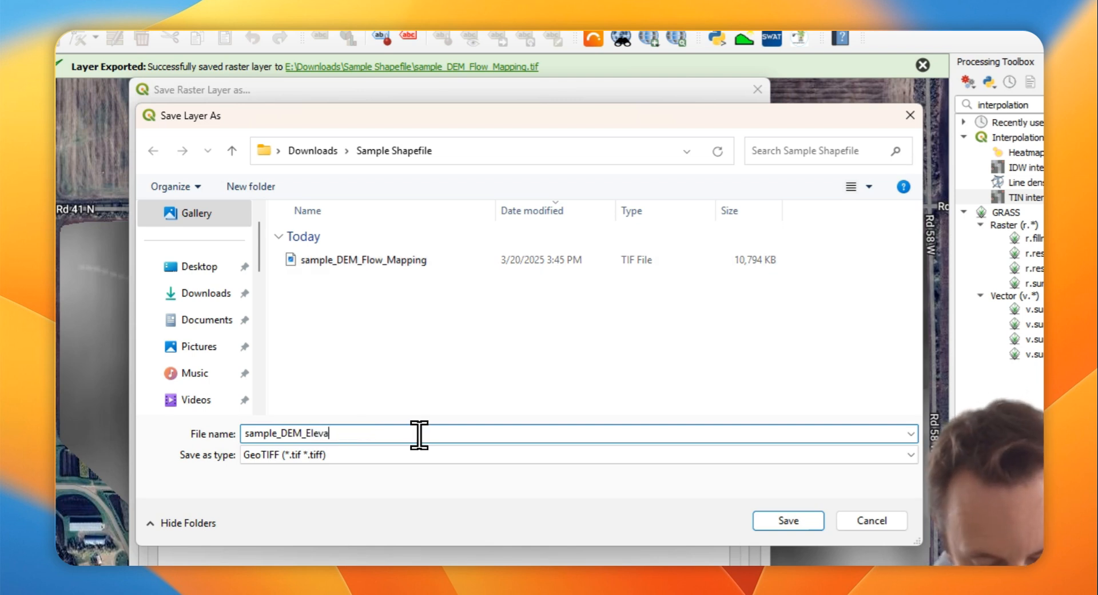
pyautogui.write('ation_Map')
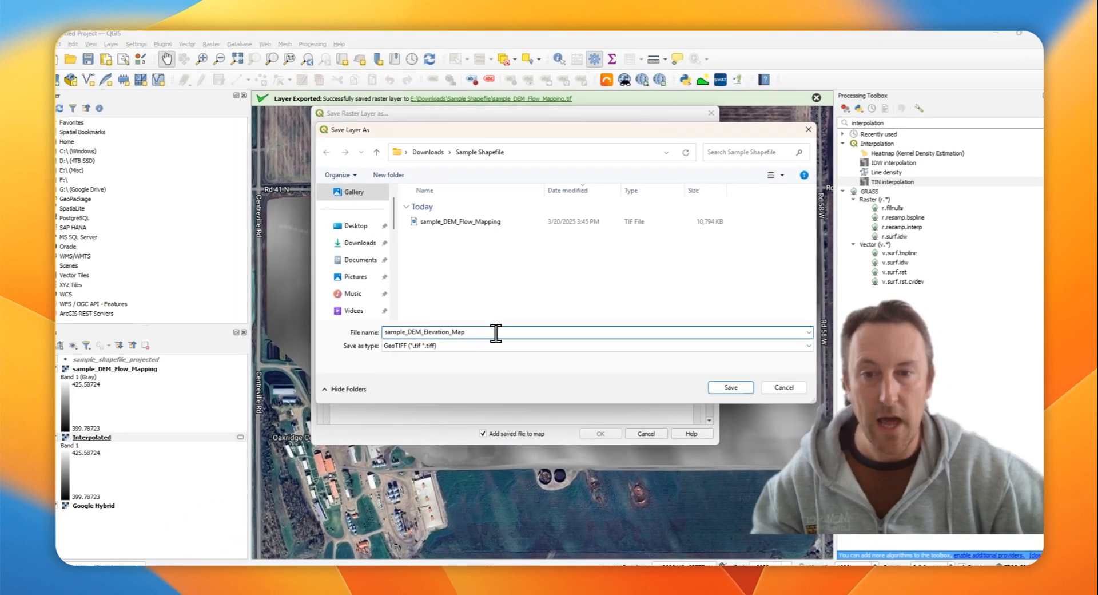
pyautogui.click(726, 380)
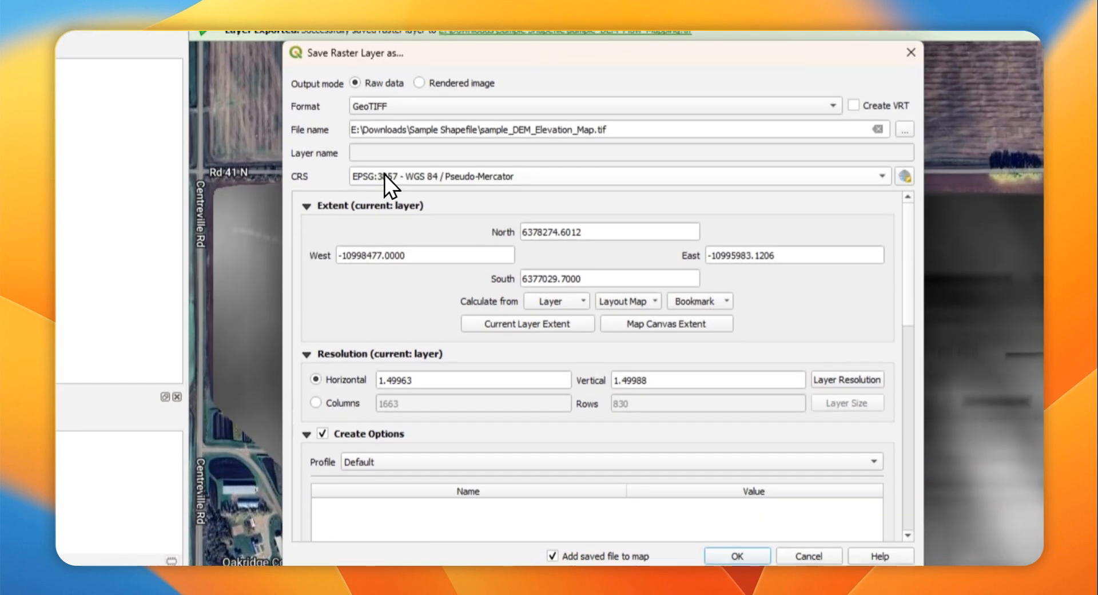
# Export the elevation map GeoTIFF in Default CRS: EPSG:4326 - WGS 84 with a no data range from 0 to 0, adding it to the map.
pyautogui.click(354, 287)
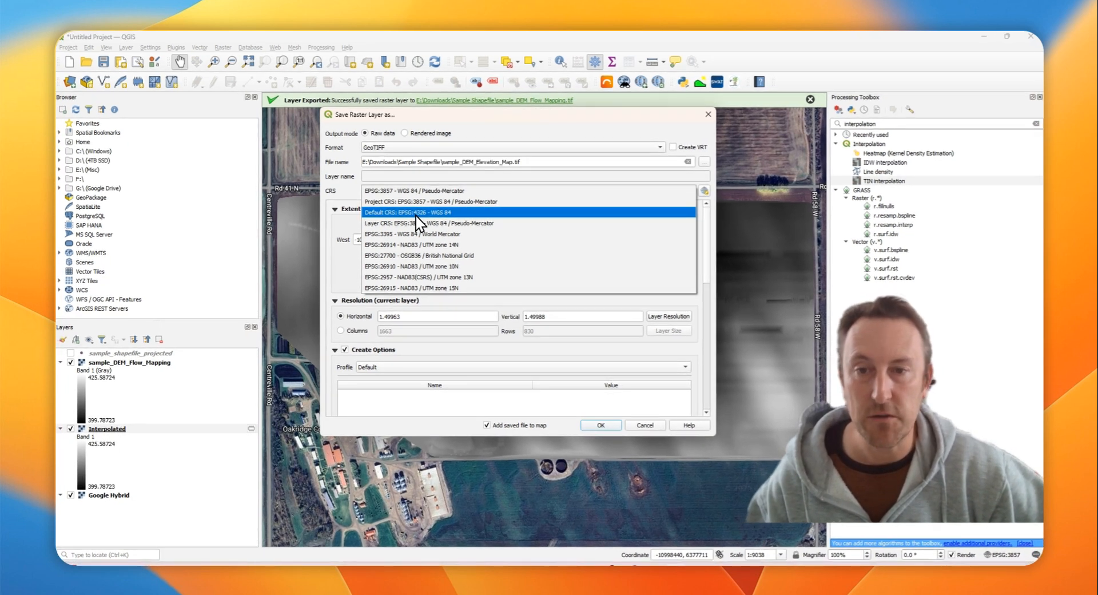
pyautogui.click(420, 214)
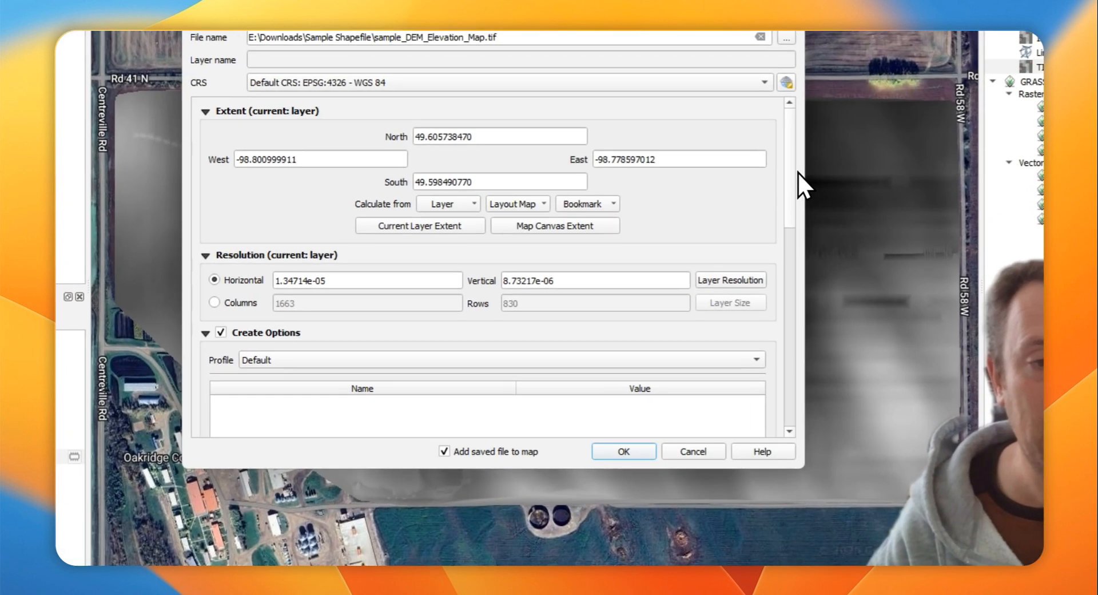
pyautogui.moveTo(792, 174); pyautogui.dragTo(788, 379)
pyautogui.click(222, 322)
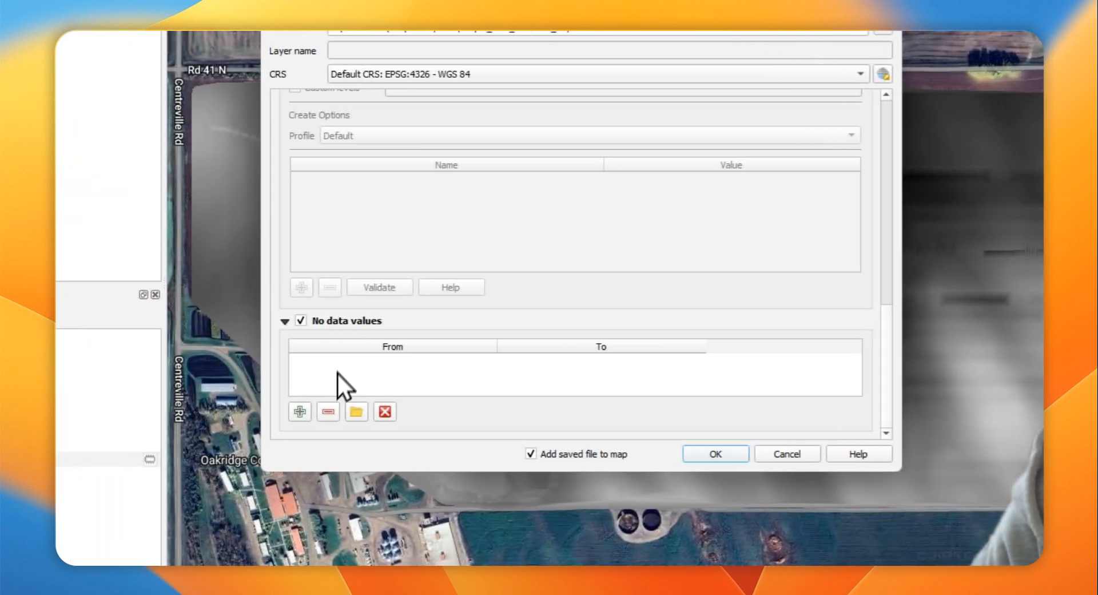
pyautogui.click(300, 411)
pyautogui.doubleClick(348, 364)
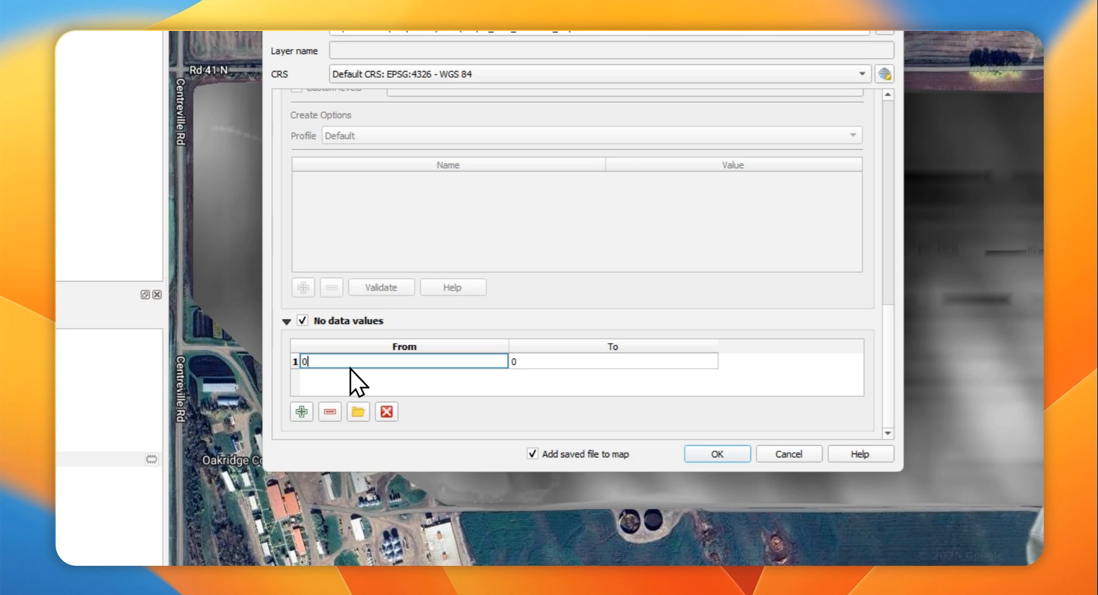
pyautogui.click(708, 452)
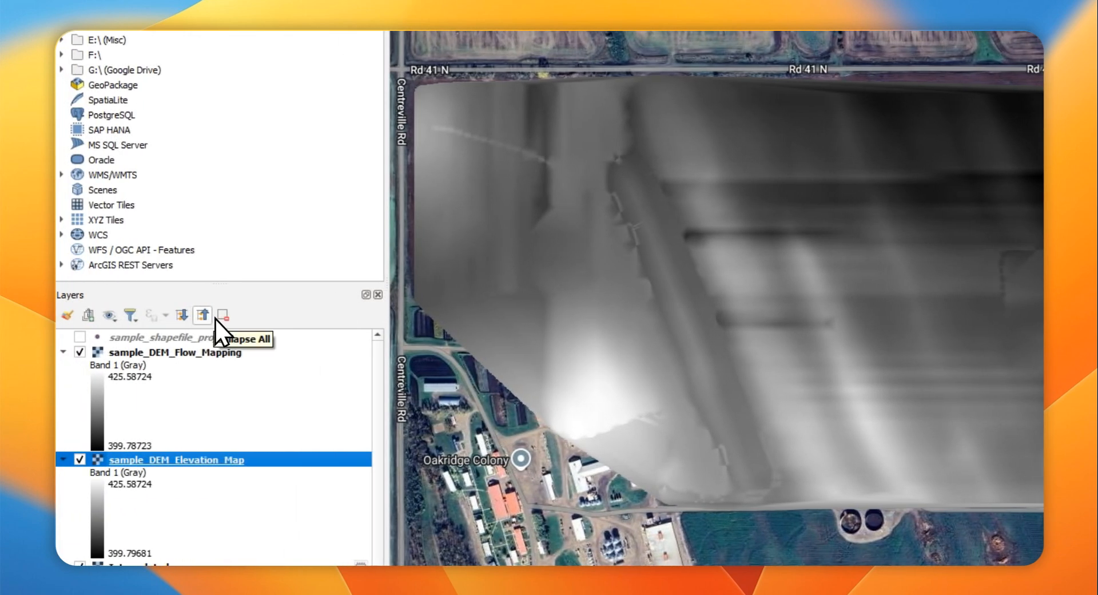
# Compare the exported DEMs against the satellite imagery by toggling the sample_DEM_Flow_Mapping, sample_DEM_Elevation_Map and Interpolated layers.
pyautogui.click(170, 352)
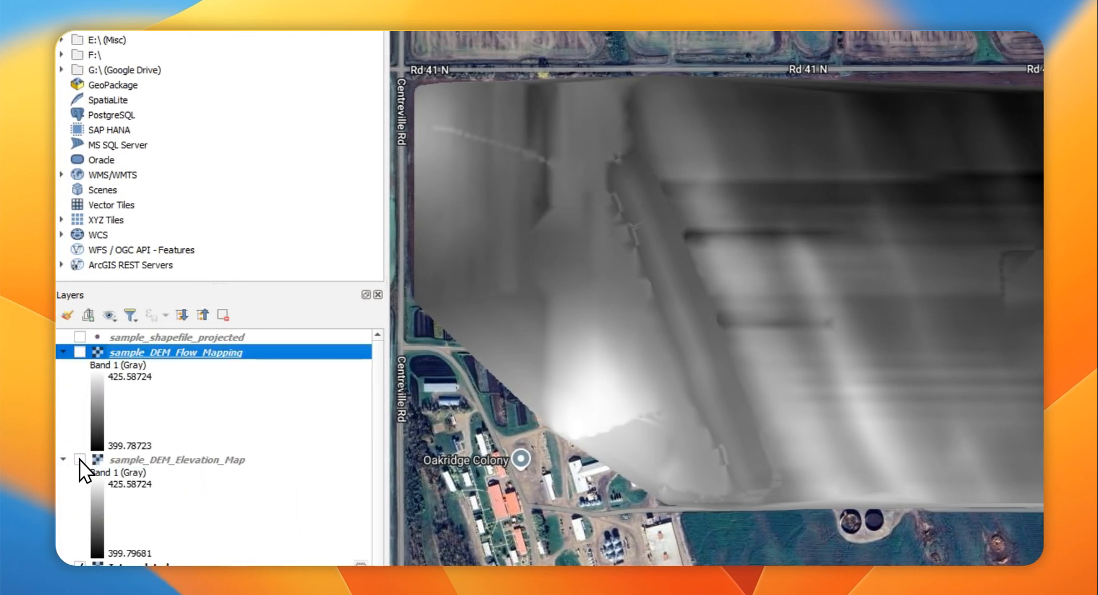
pyautogui.click(80, 566)
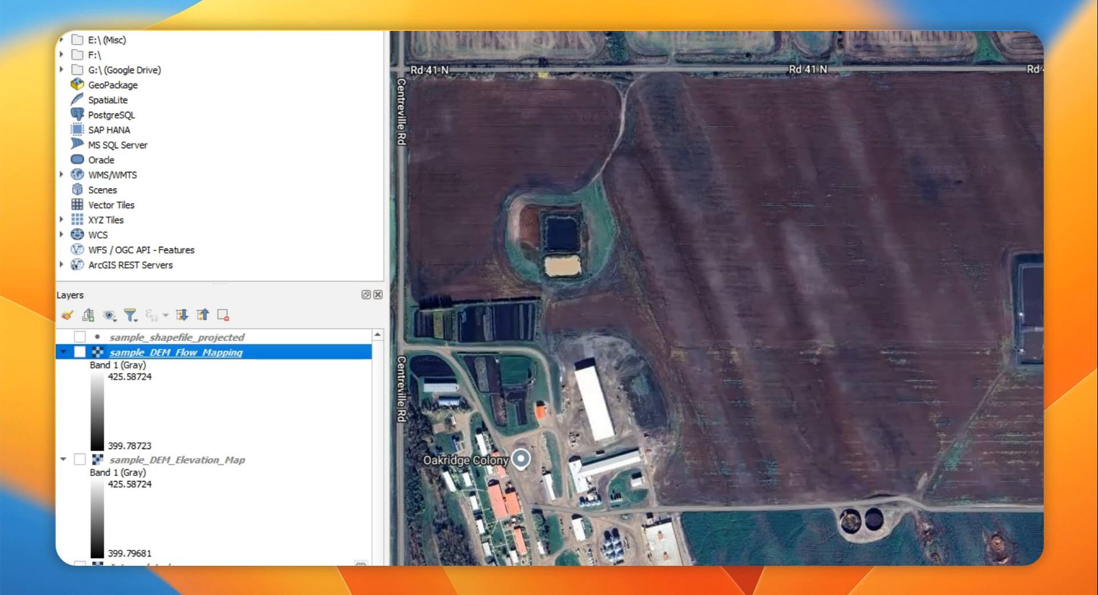
pyautogui.click(80, 460)
pyautogui.click(80, 351)
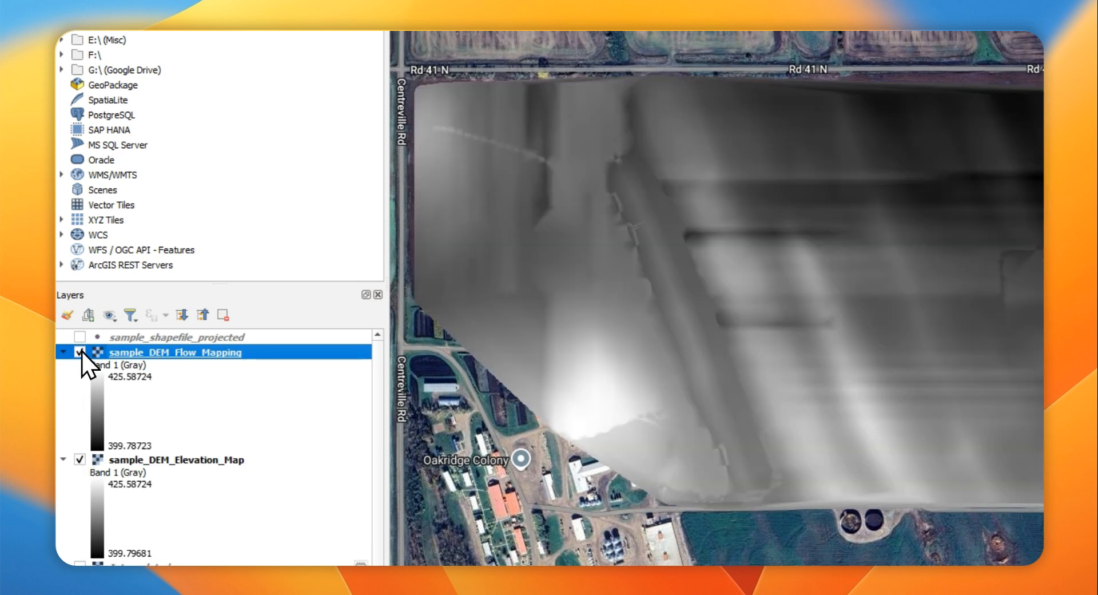
pyautogui.click(80, 460)
pyautogui.click(79, 350)
pyautogui.click(78, 351)
pyautogui.click(78, 460)
pyautogui.click(80, 564)
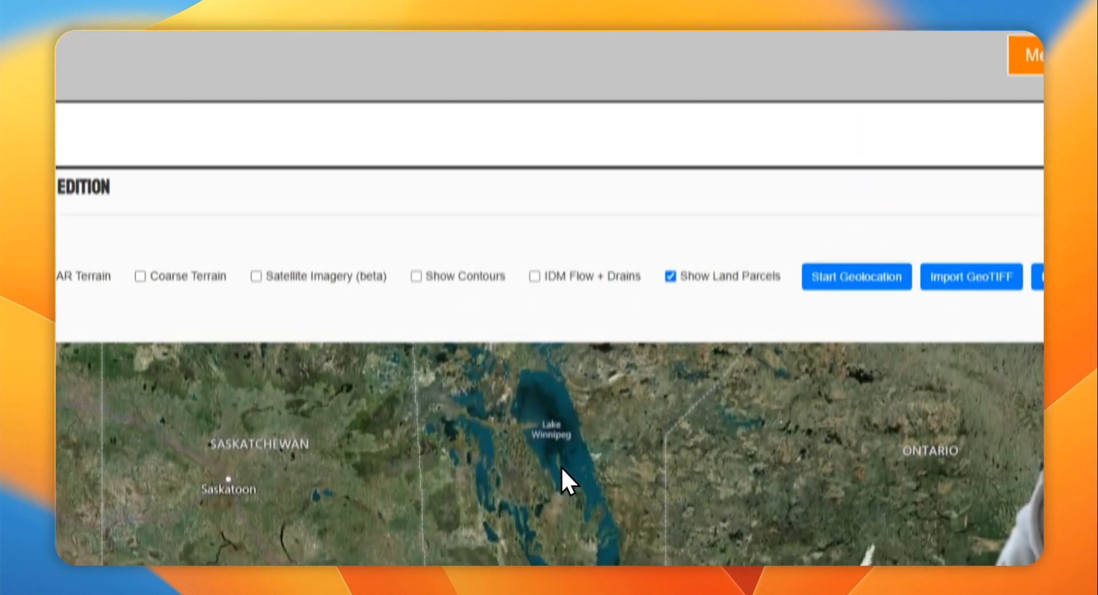
# Switch to Geo-Surface Designer Canada Edition in the browser and import the sample_DEM_Elevation_Map GeoTIFF from the Sample Shapefile folder.
pyautogui.scroll(-4, 594, 253)
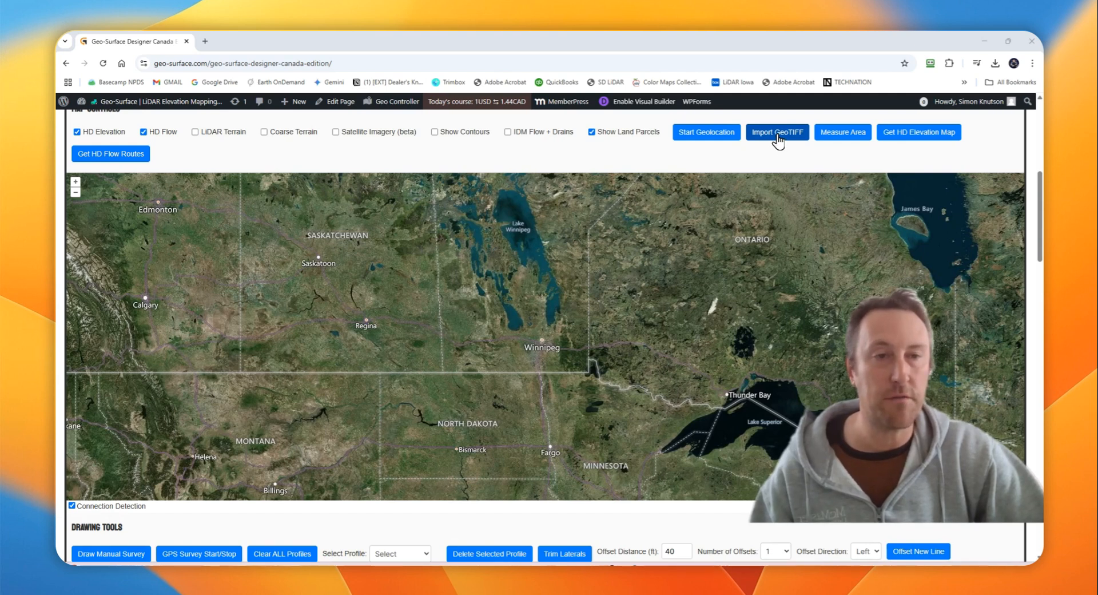
pyautogui.click(778, 138)
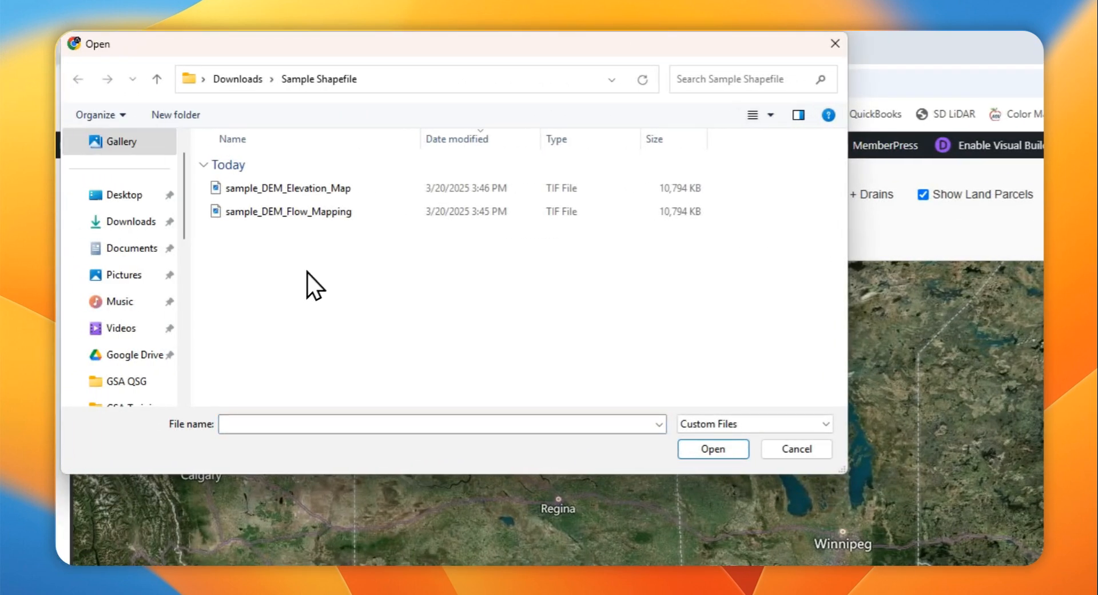
pyautogui.click(286, 190)
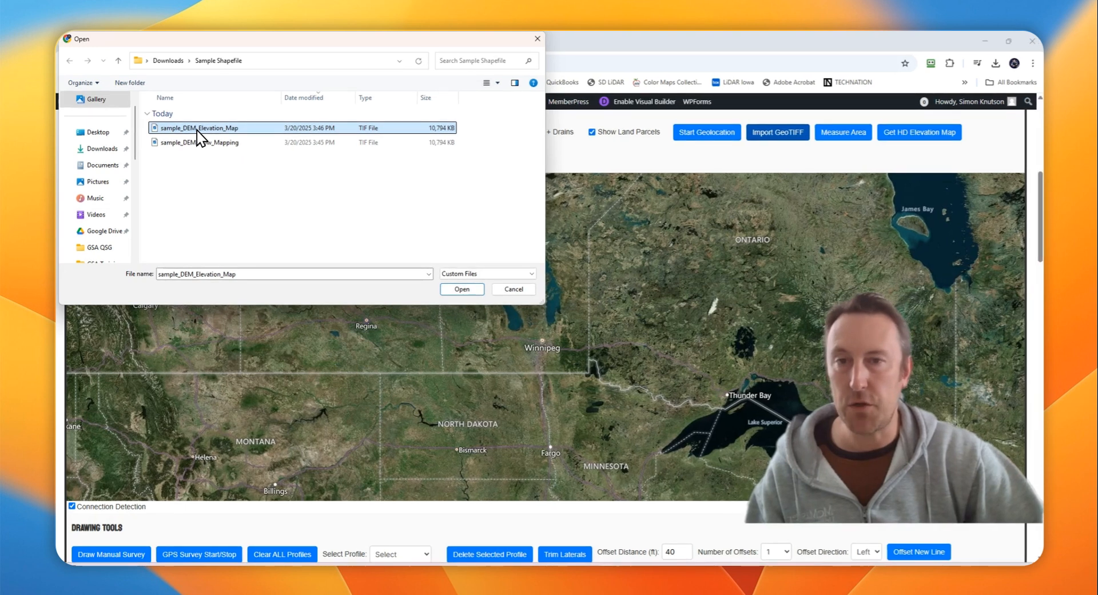
pyautogui.click(463, 290)
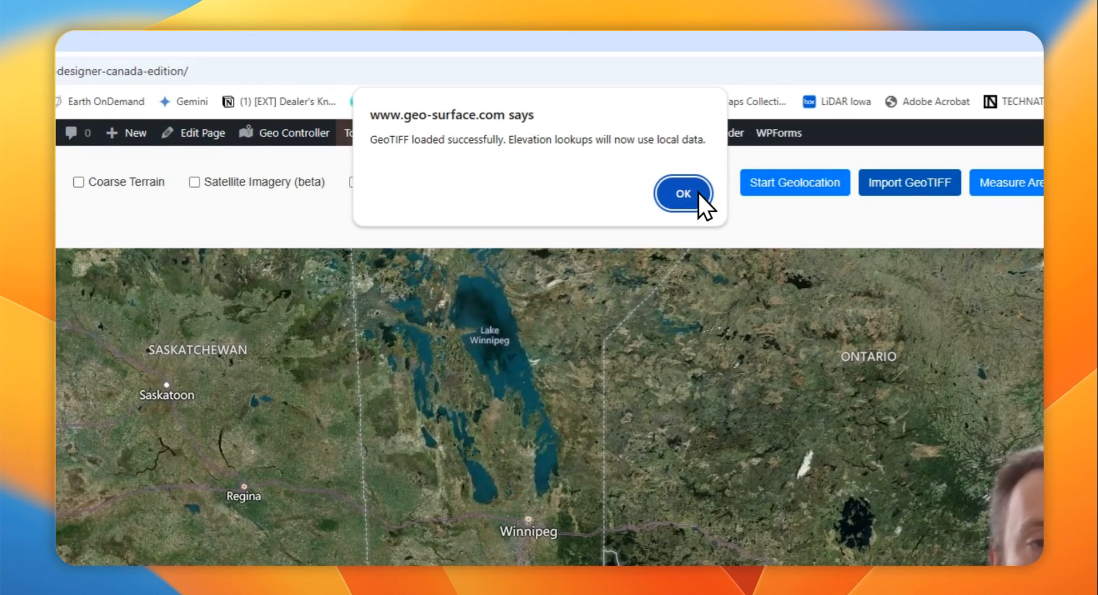
pyautogui.click(695, 192)
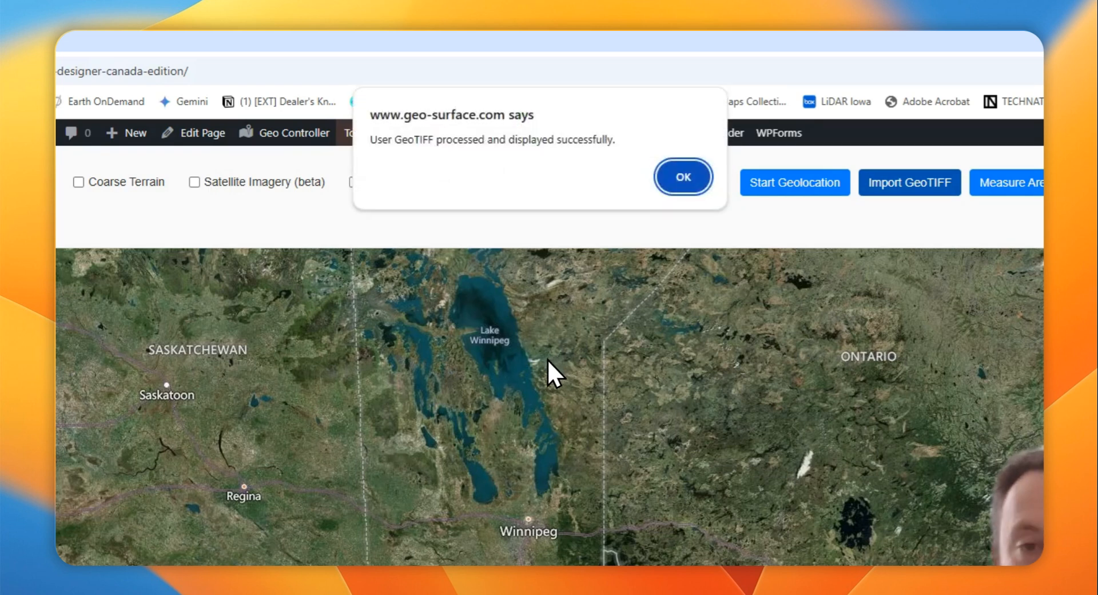
pyautogui.click(684, 177)
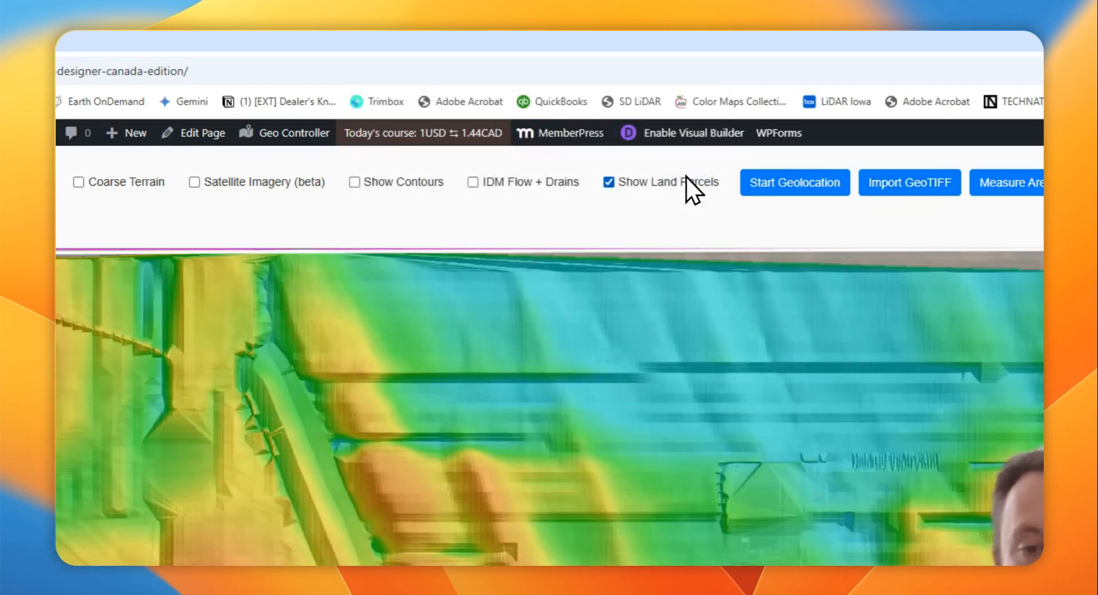
# Inspect the elevation readings at several high and low spots across the imported elevation map.
pyautogui.scroll(-2, 458, 469)
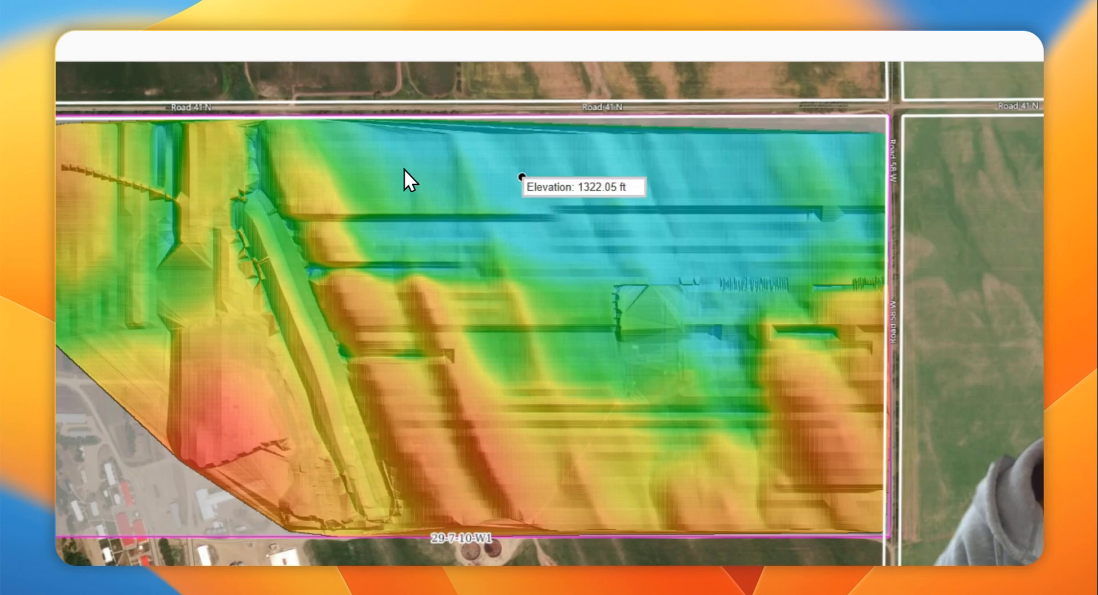
pyautogui.moveTo(400, 167)
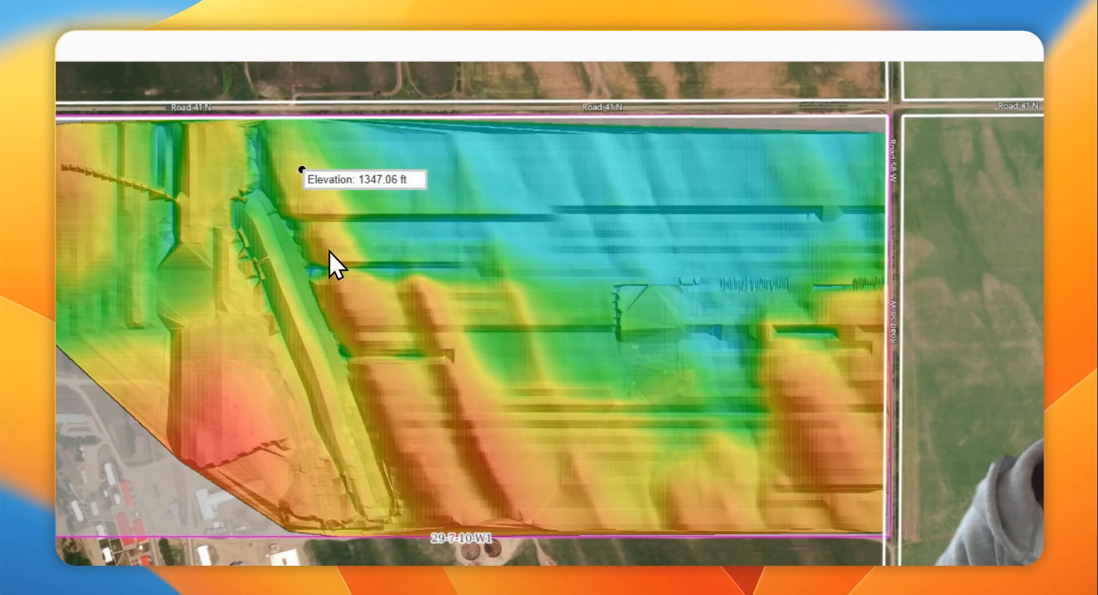
pyautogui.moveTo(329, 250)
pyautogui.moveTo(491, 390)
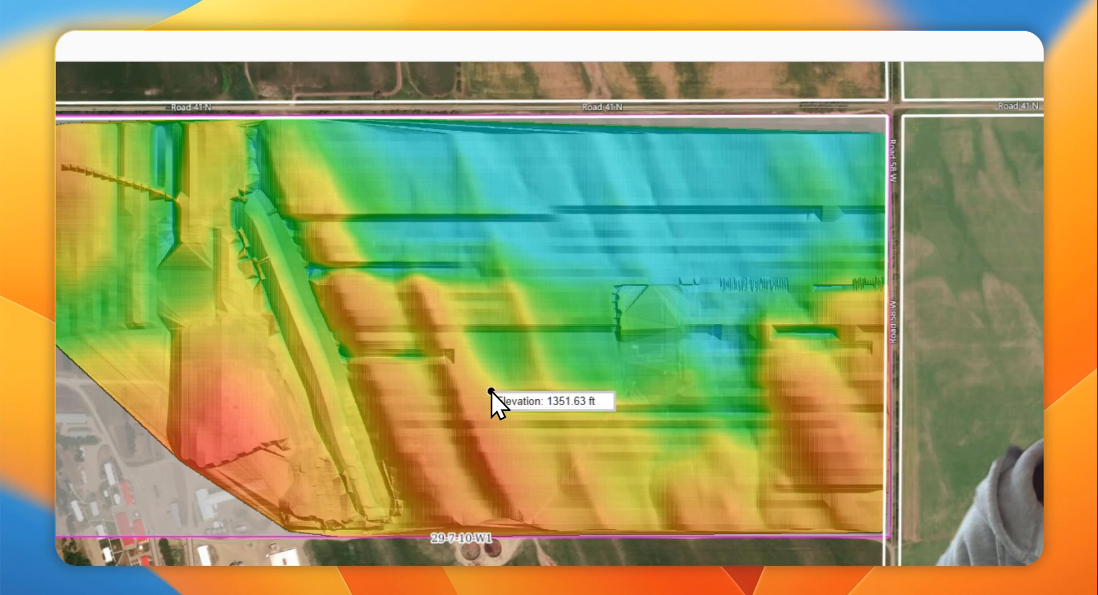
pyautogui.moveTo(713, 434)
pyautogui.click(794, 383)
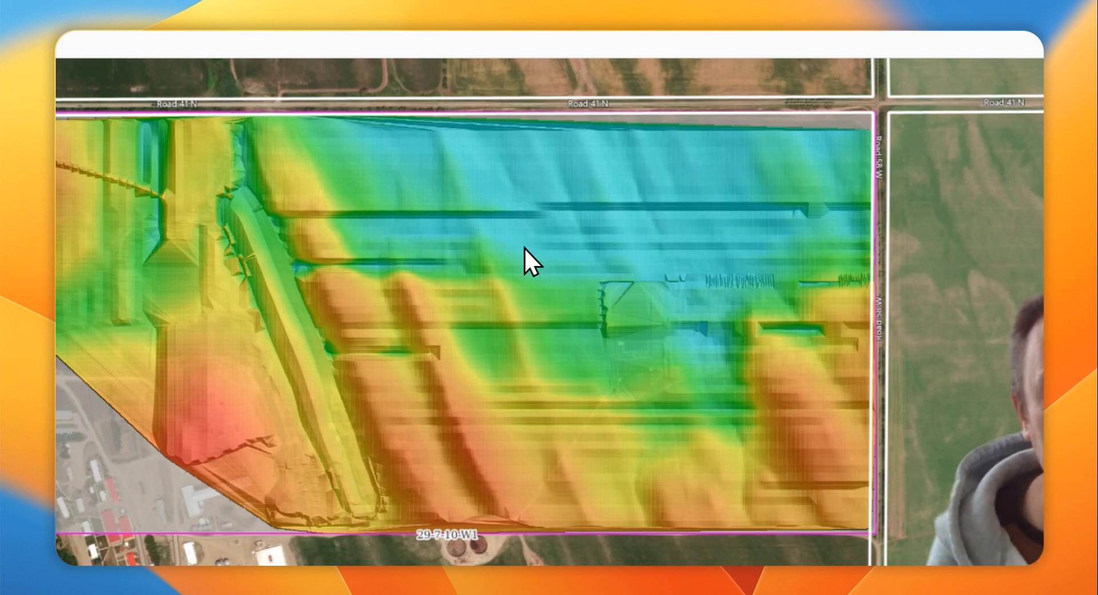
pyautogui.moveTo(486, 191)
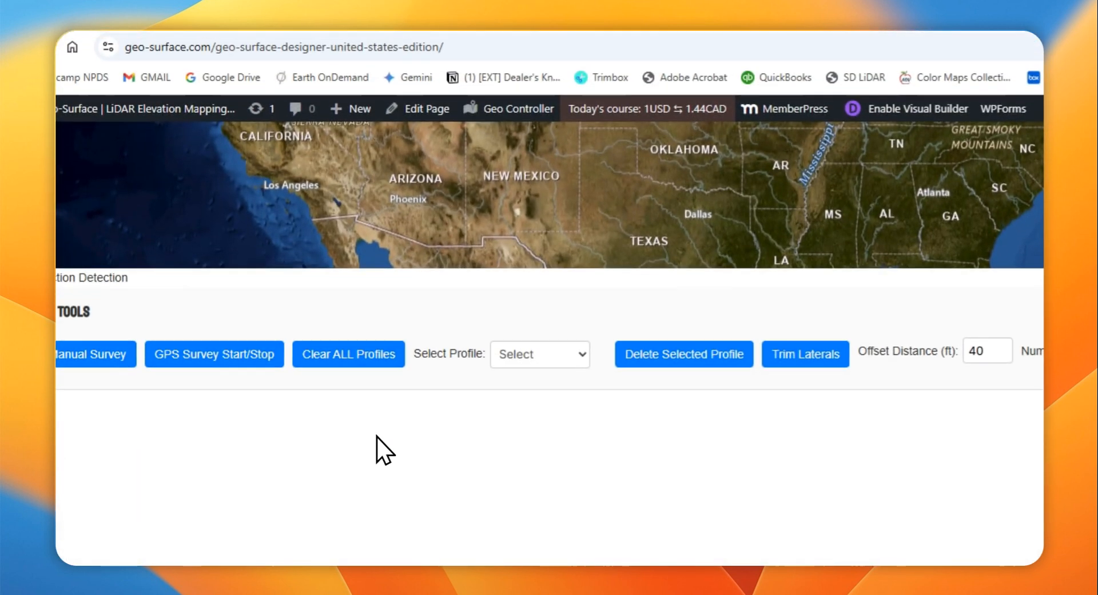
# In Geo-Surface Designer United States Edition, process sample_DEM_Flow_Mapping.tif with the GeoTIFF Flow Routes Processor and save the flow routes file in Downloads.
pyautogui.scroll(-10, 376, 436)
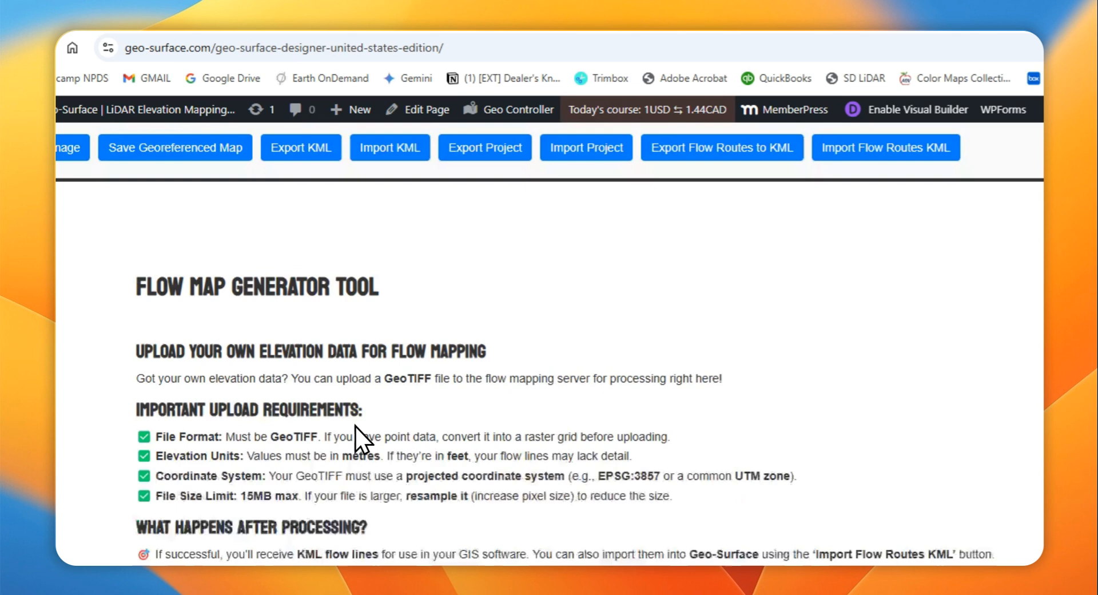
pyautogui.scroll(-2, 355, 426)
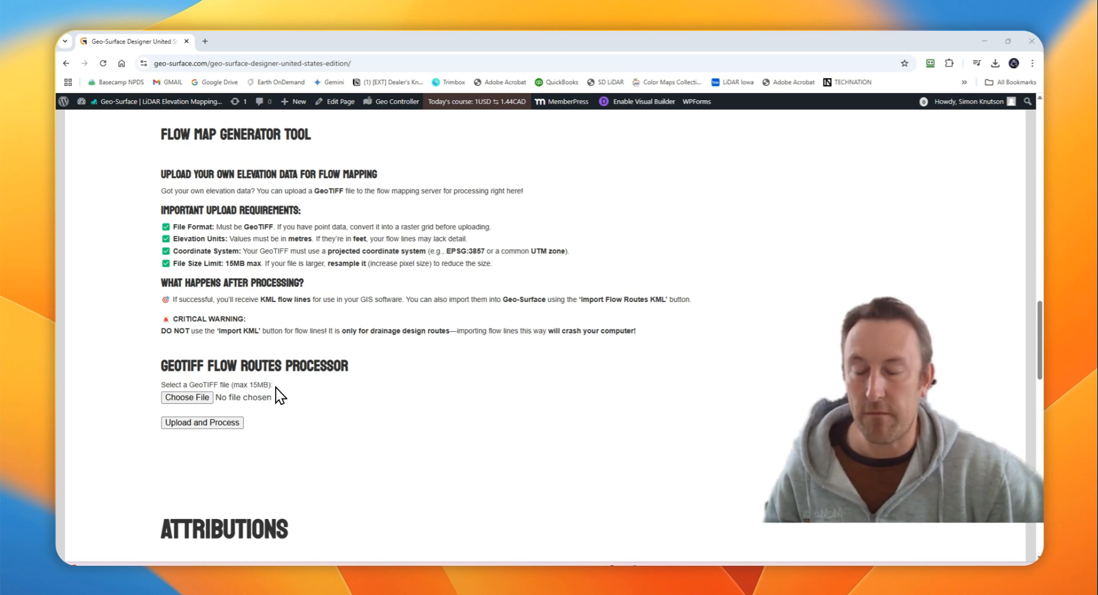
pyautogui.click(192, 397)
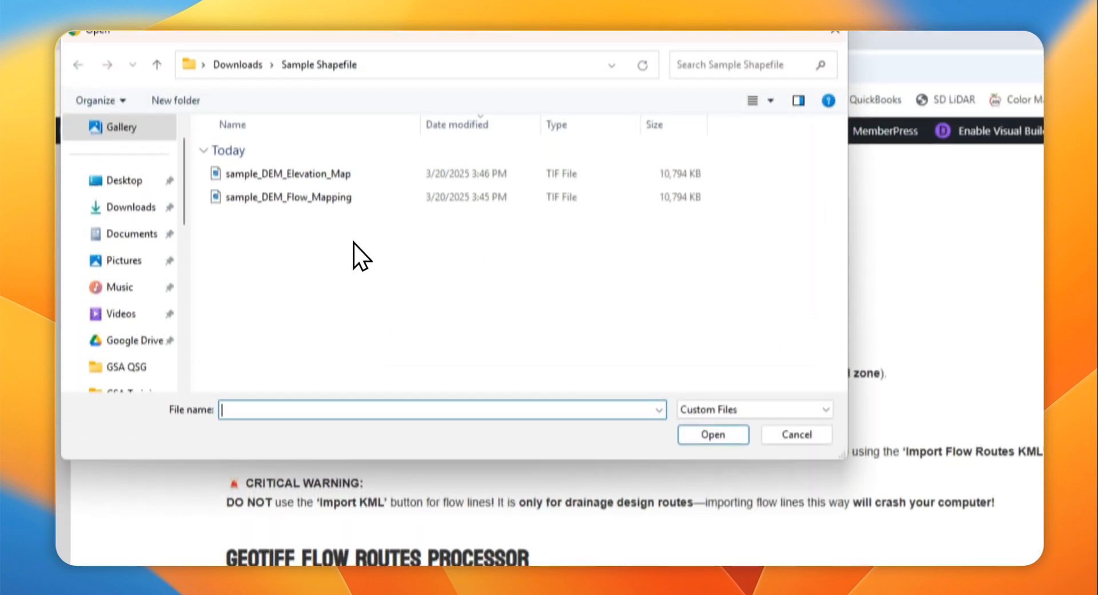
pyautogui.click(262, 213)
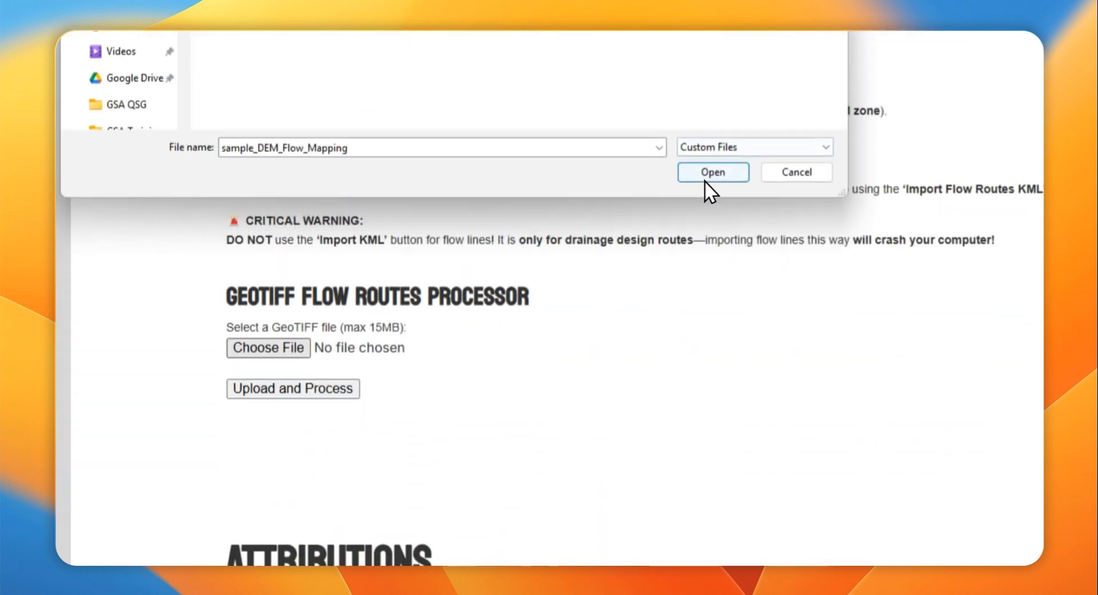
pyautogui.click(714, 448)
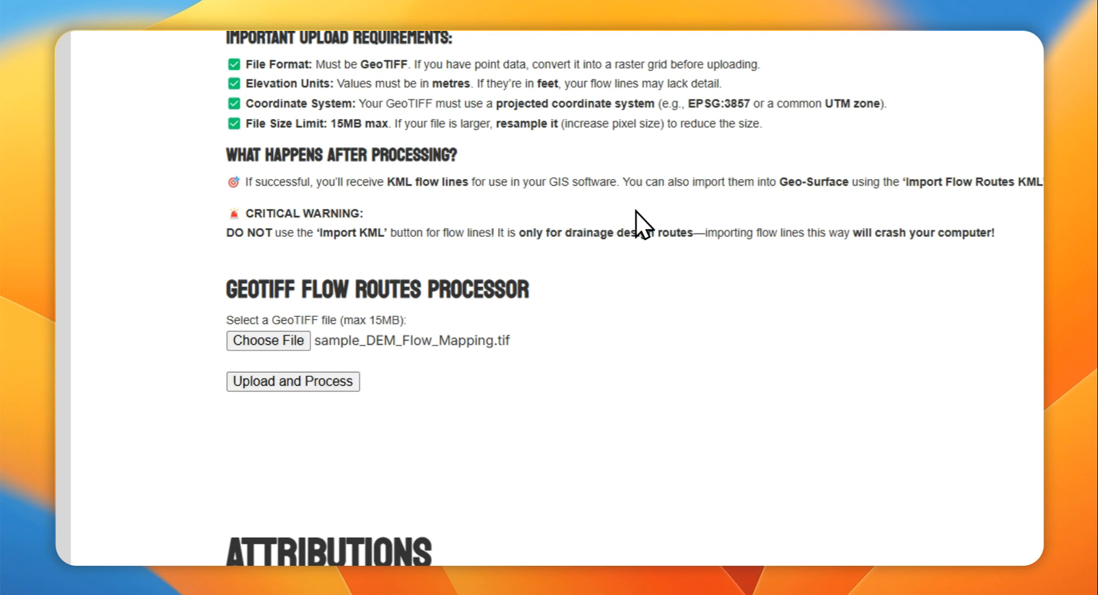
pyautogui.click(303, 385)
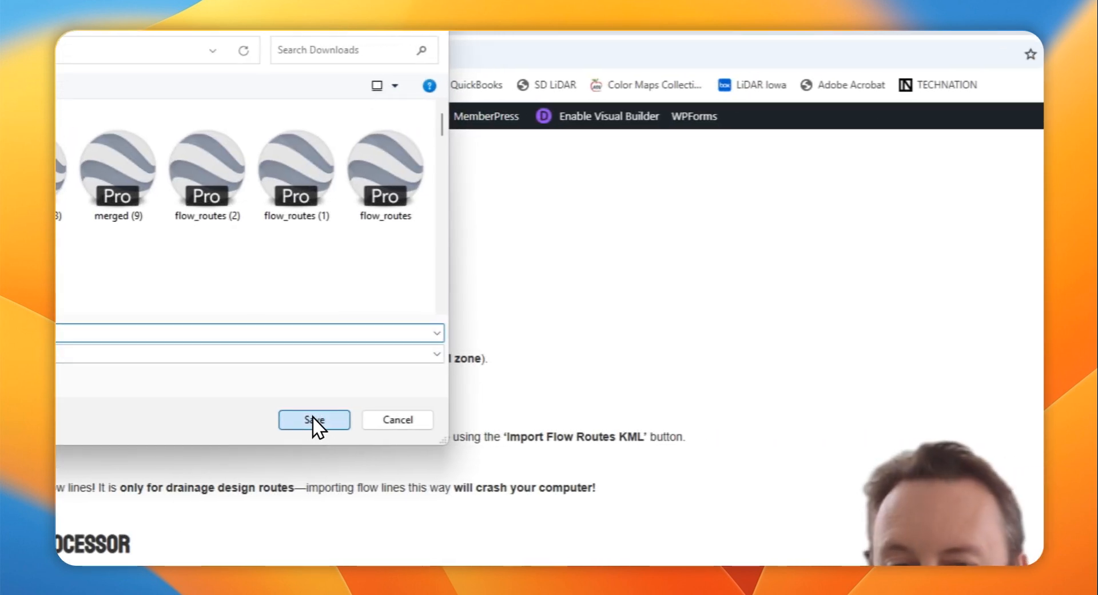
pyautogui.click(313, 419)
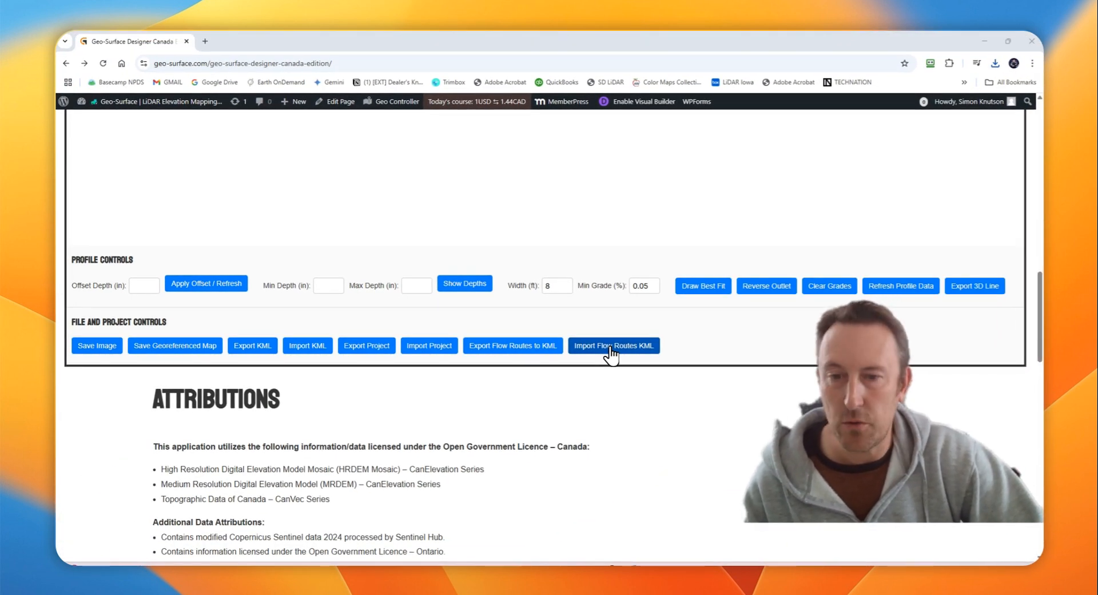
# Back in Geo-Surface Designer Canada Edition, import the flow_routes (5) file from Downloads as a flow routes KML.
pyautogui.click(611, 346)
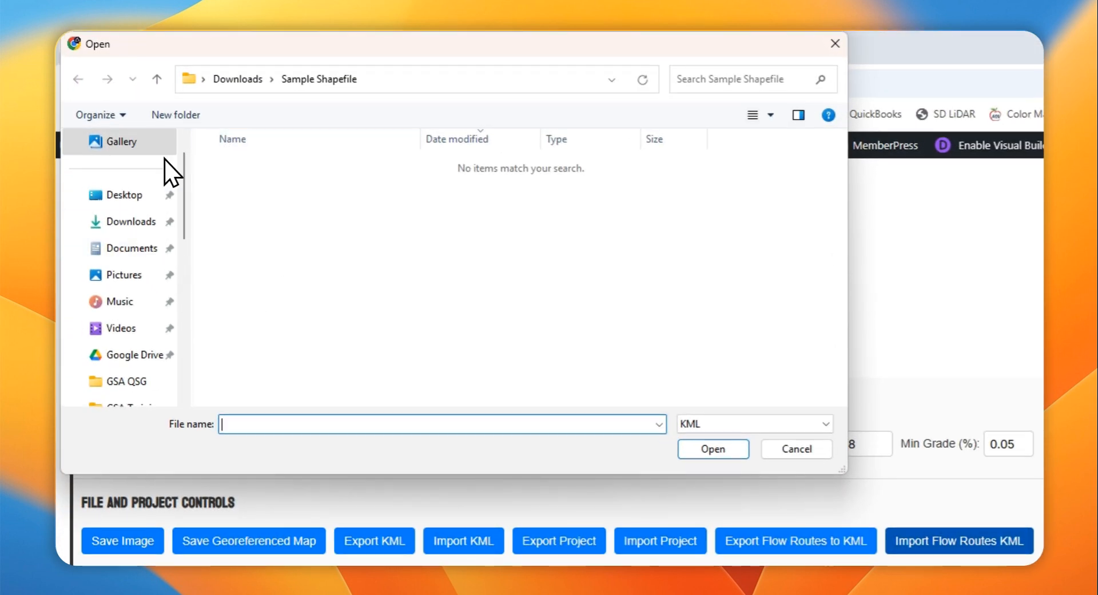
pyautogui.click(128, 223)
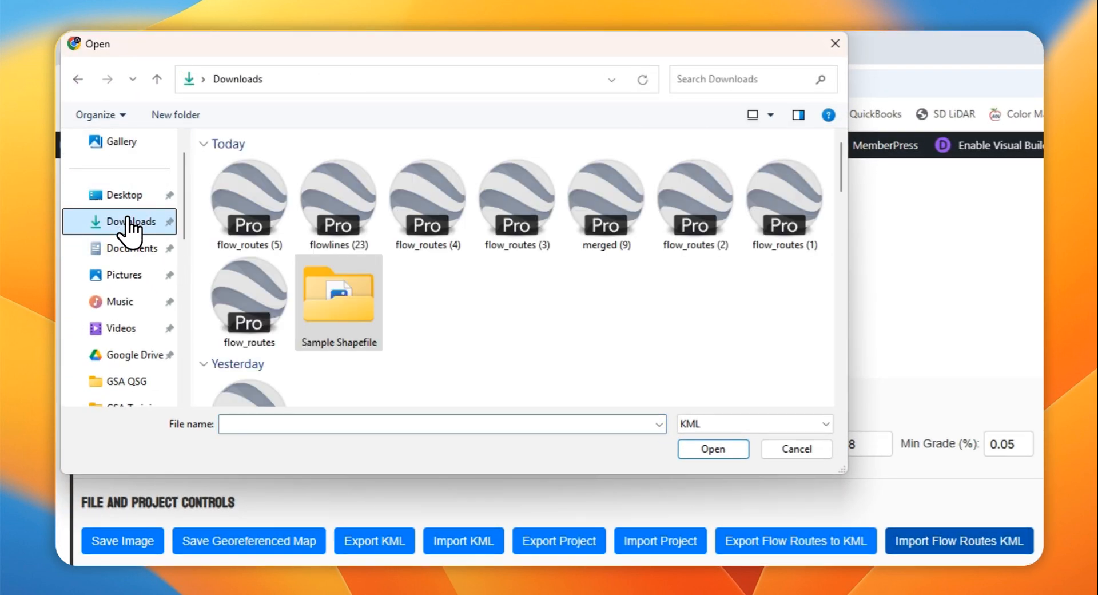
pyautogui.click(273, 183)
pyautogui.click(713, 449)
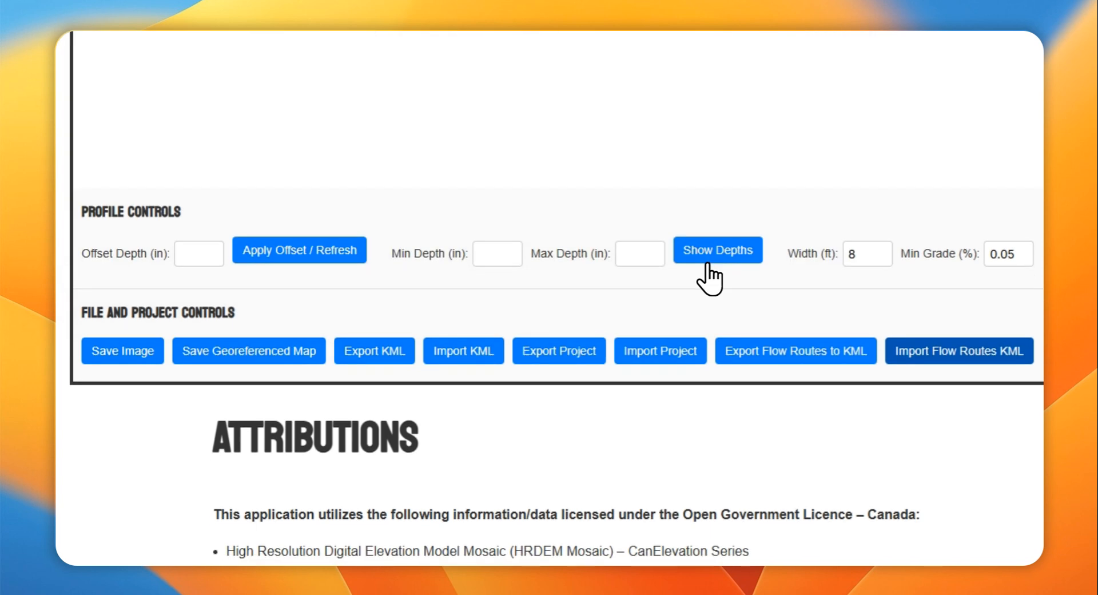
pyautogui.click(789, 167)
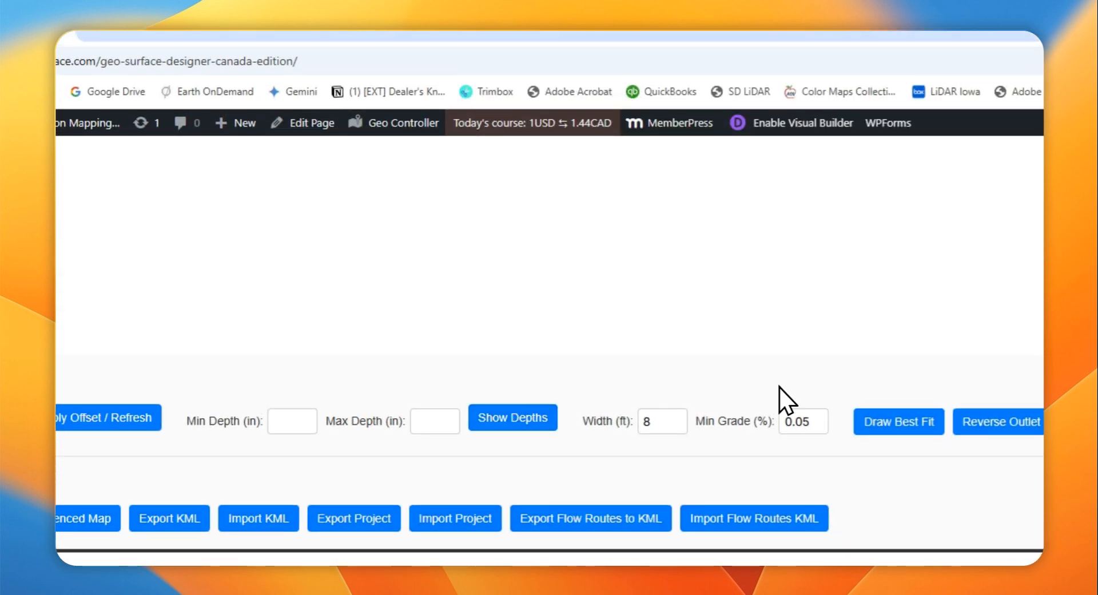
# Examine the imported flow routes across the whole field on the satellite map.
pyautogui.scroll(7, 777, 426)
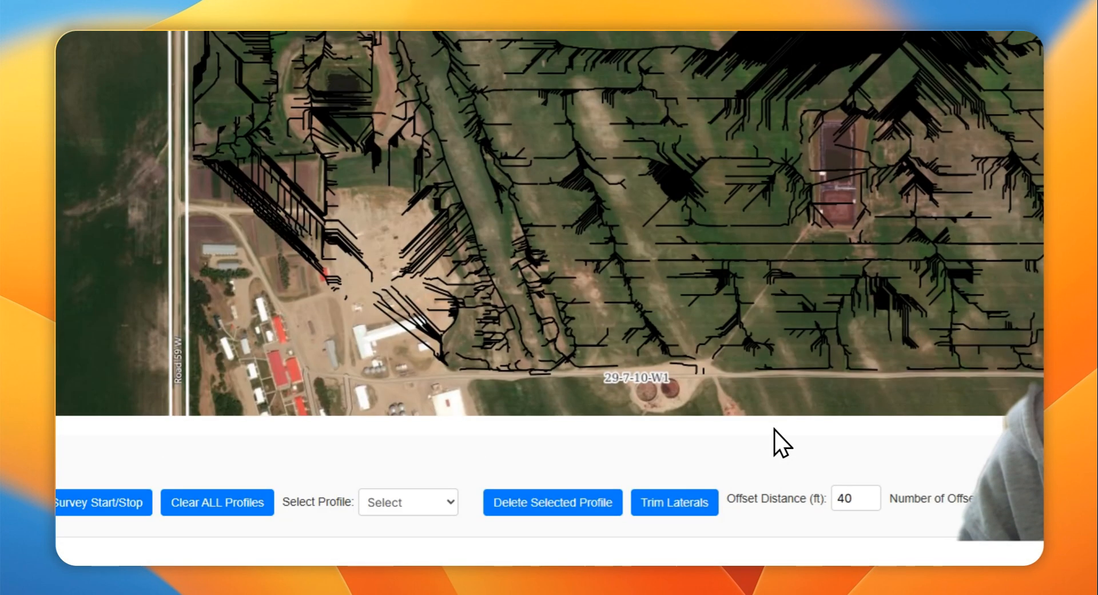
pyautogui.scroll(3, 782, 442)
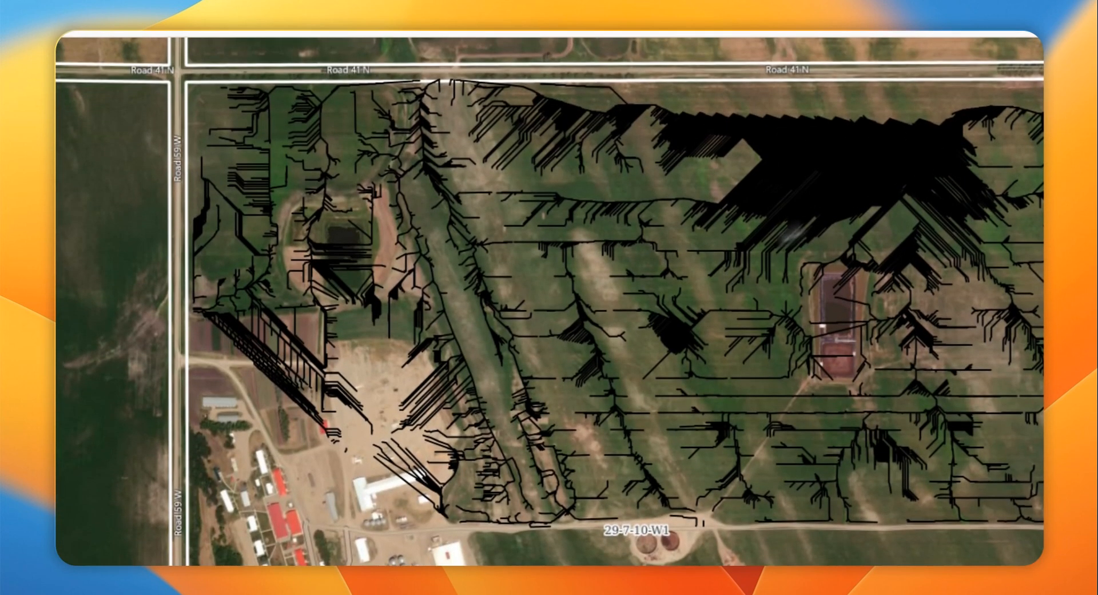
pyautogui.scroll(5, 799, 188)
pyautogui.scroll(-5, 795, 192)
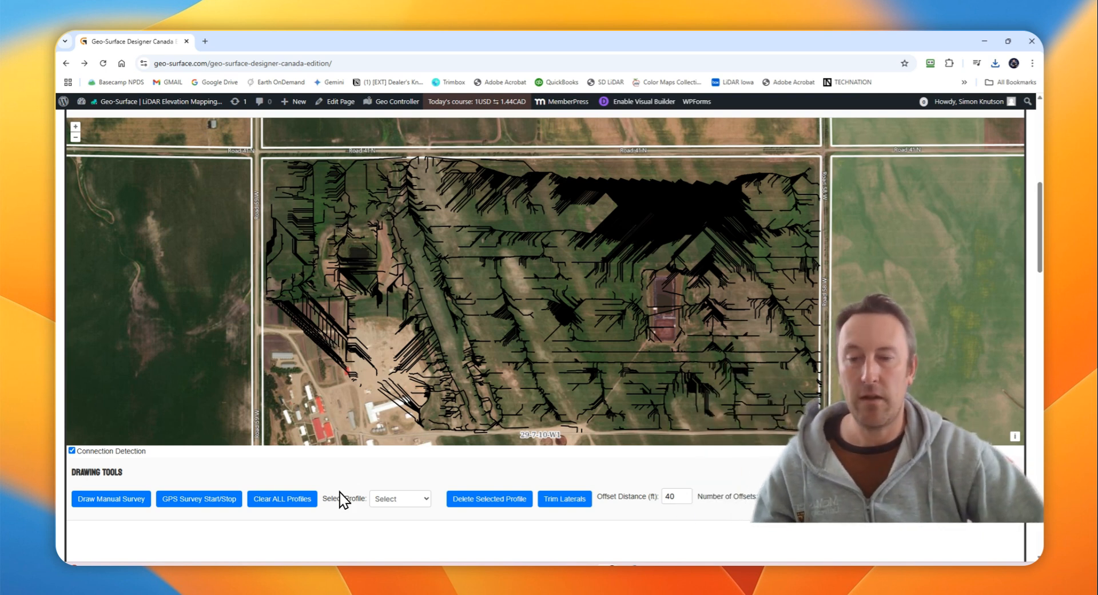
pyautogui.scroll(1, 343, 495)
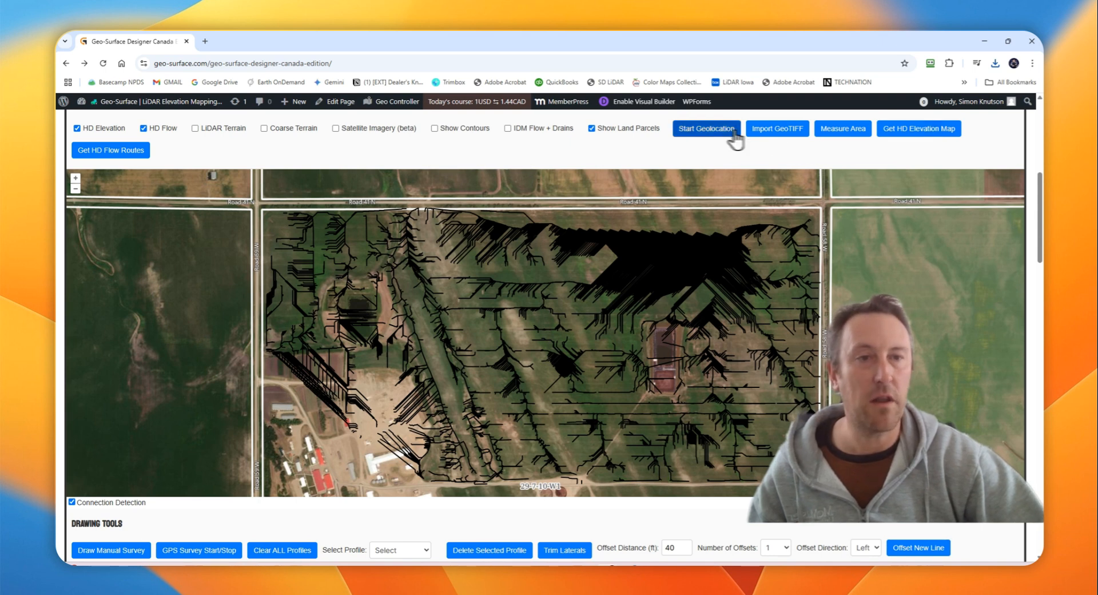
# Import sample_DEM_Elevation_Map from the Sample Shapefile folder in Downloads as a GeoTIFF over the flow routes.
pyautogui.click(779, 136)
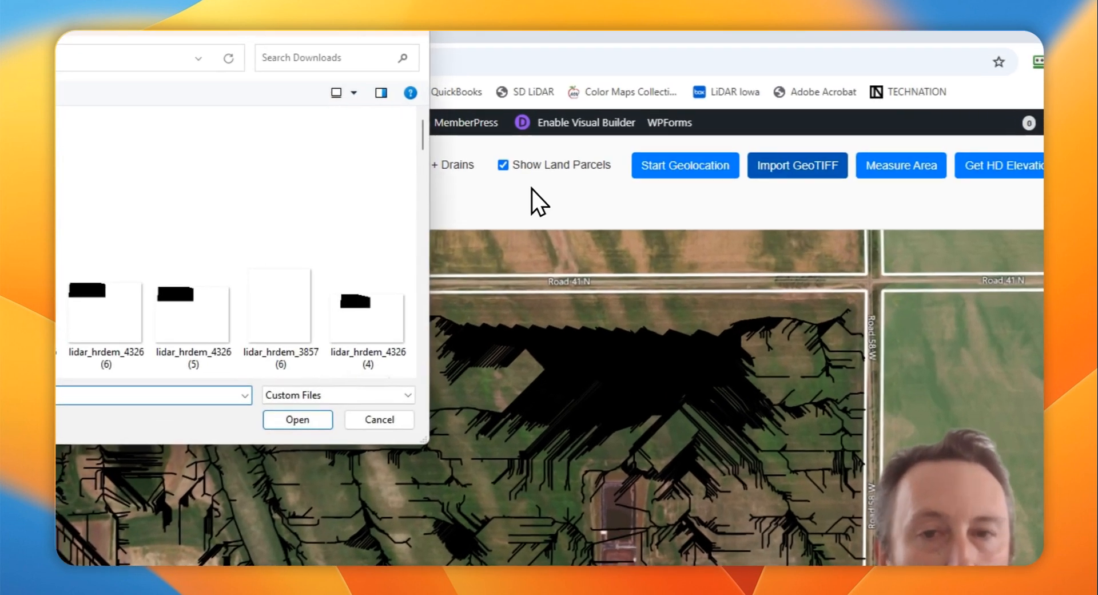
pyautogui.click(247, 137)
pyautogui.doubleClick(371, 182)
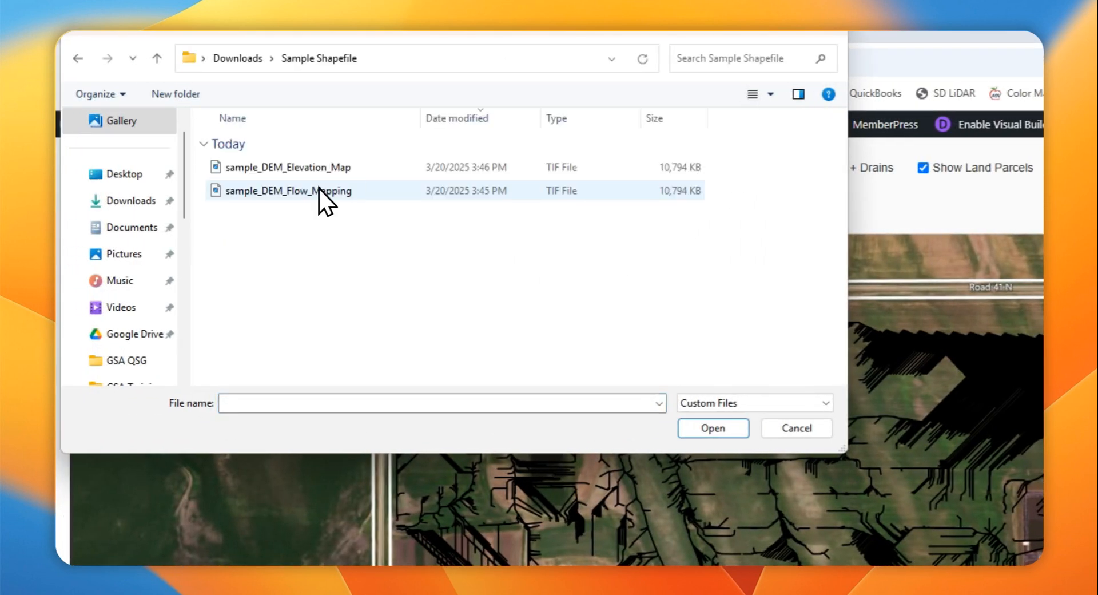
pyautogui.click(308, 166)
pyautogui.click(710, 429)
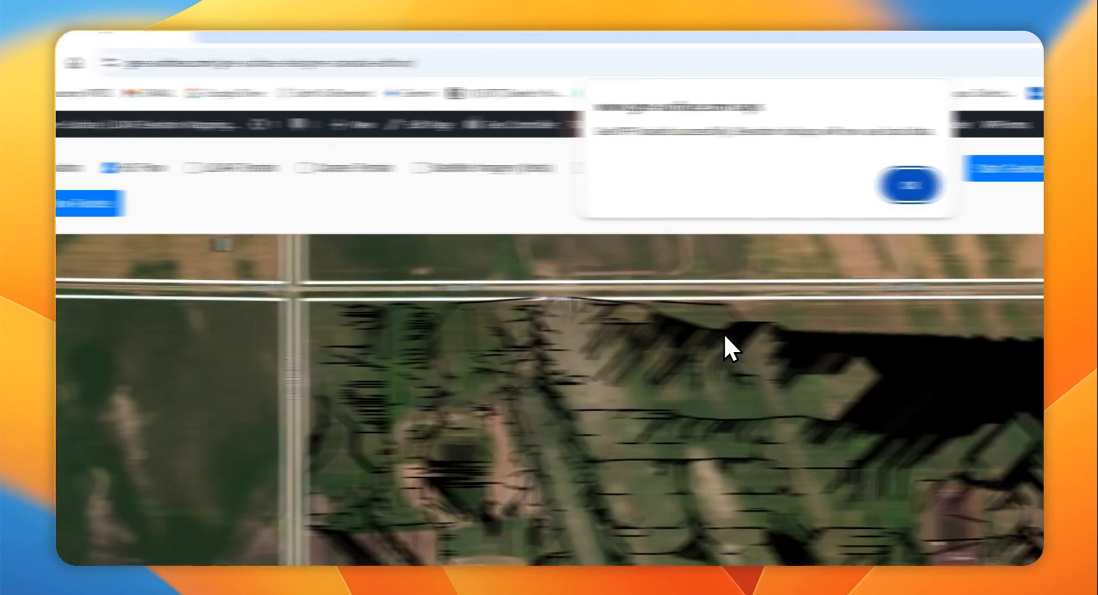
pyautogui.click(773, 171)
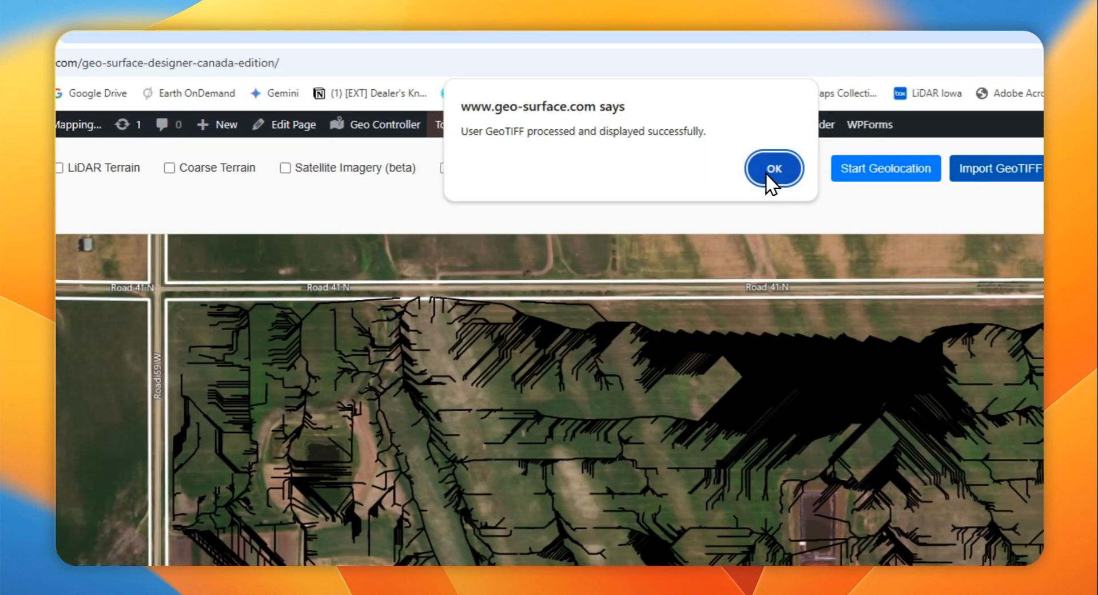
pyautogui.click(768, 172)
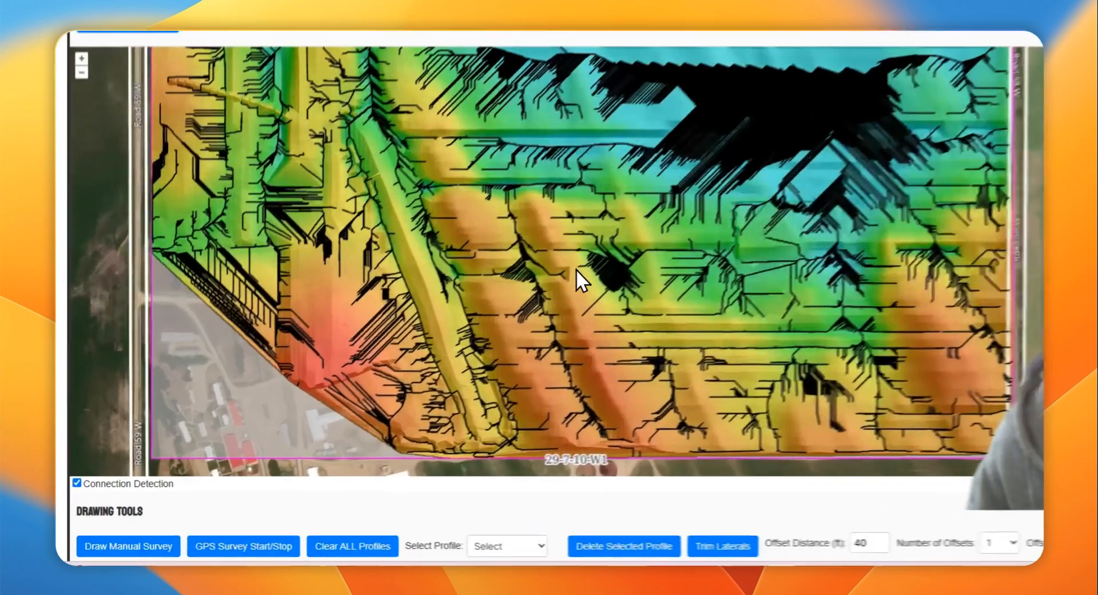
# Draw a straight manual survey line across the ridges to the low area of the field and review its elevation profile.
pyautogui.scroll(-10, 581, 507)
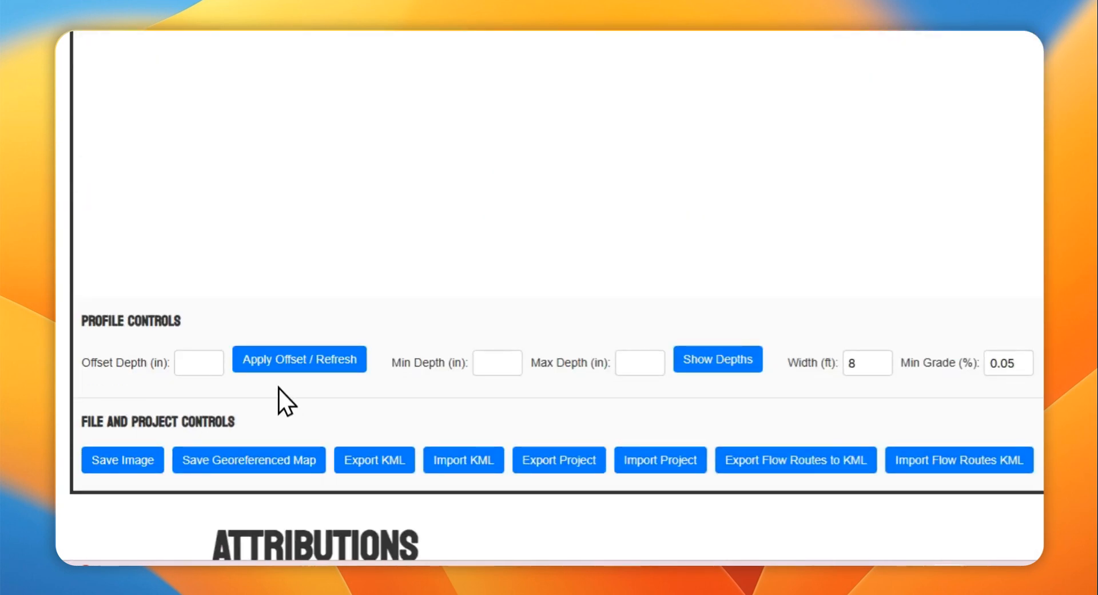
pyautogui.scroll(7, 286, 383)
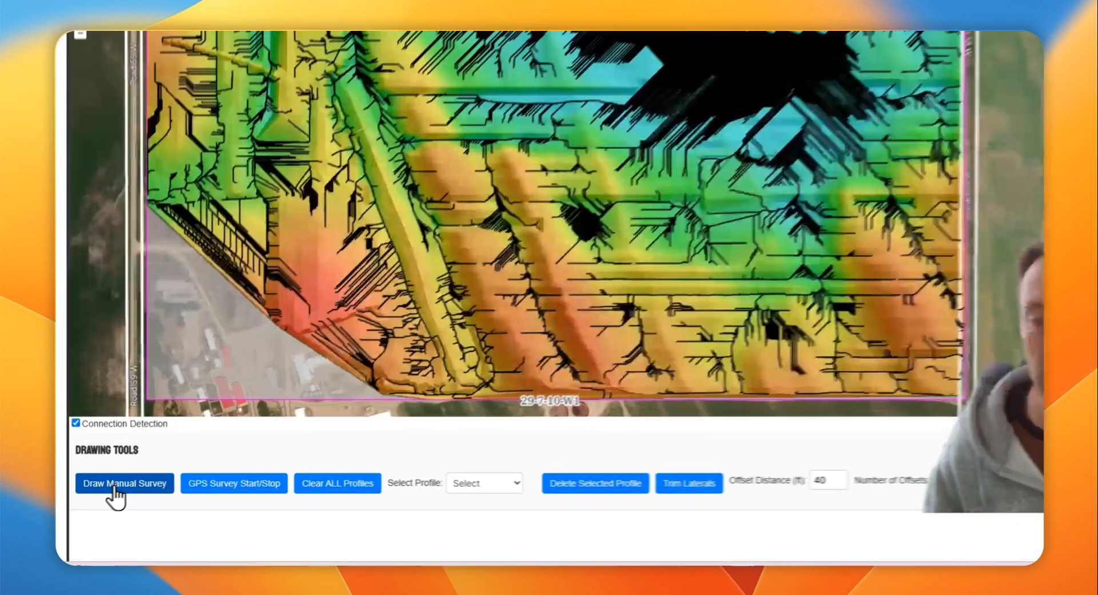
pyautogui.click(113, 485)
pyautogui.click(360, 184)
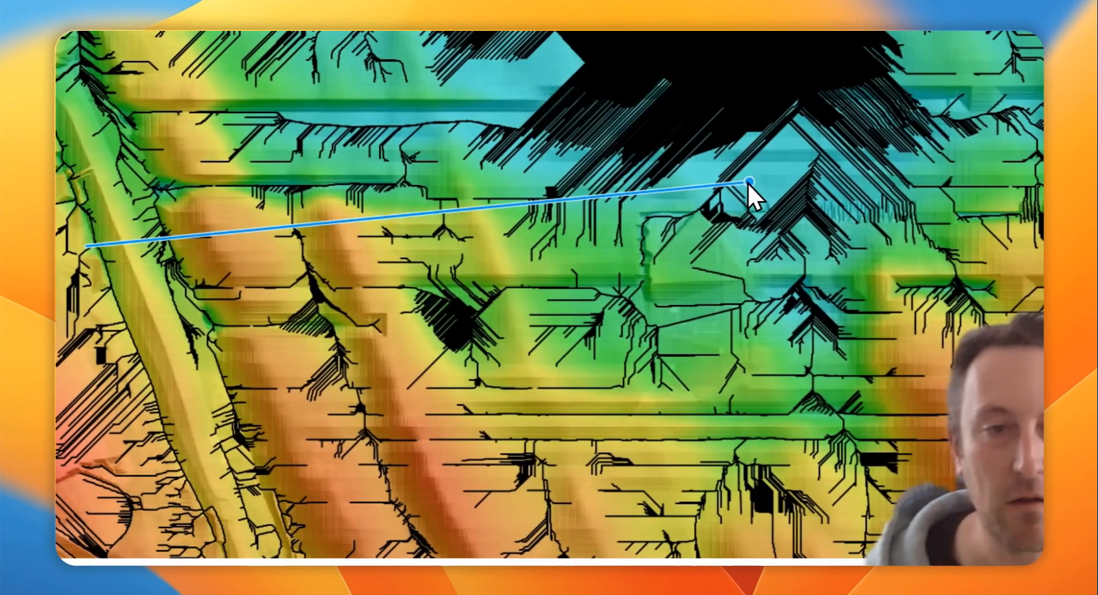
pyautogui.doubleClick(792, 167)
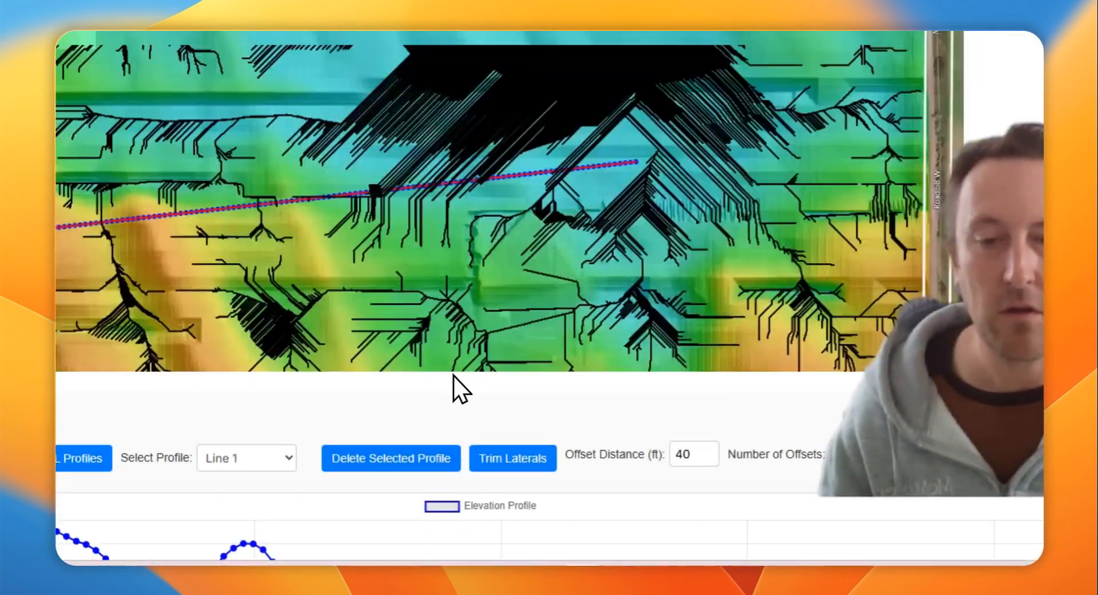
pyautogui.scroll(-5, 515, 451)
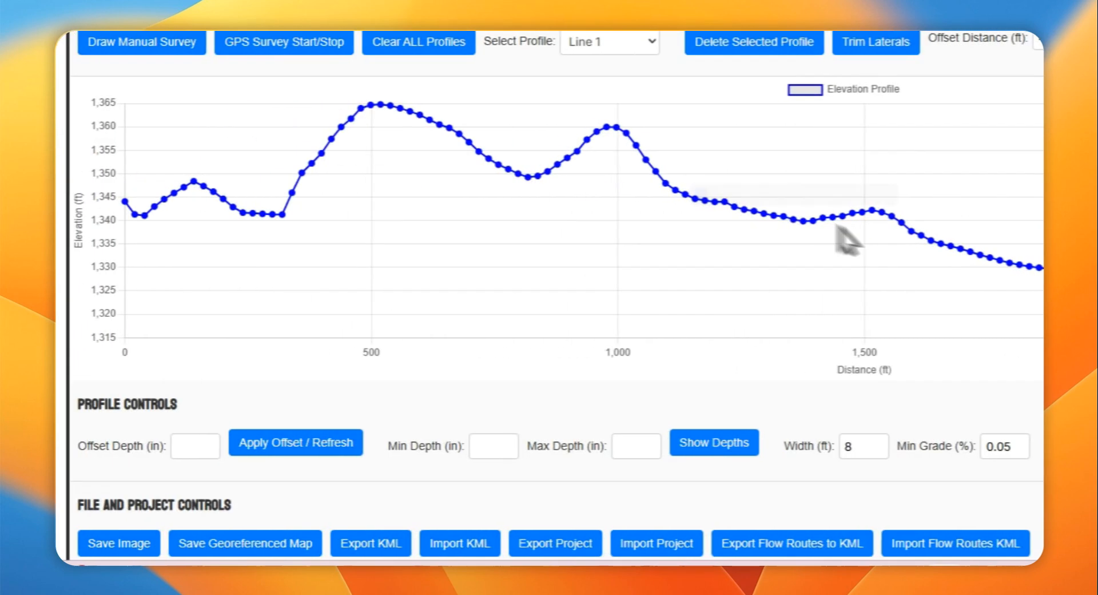
pyautogui.scroll(4, 356, 373)
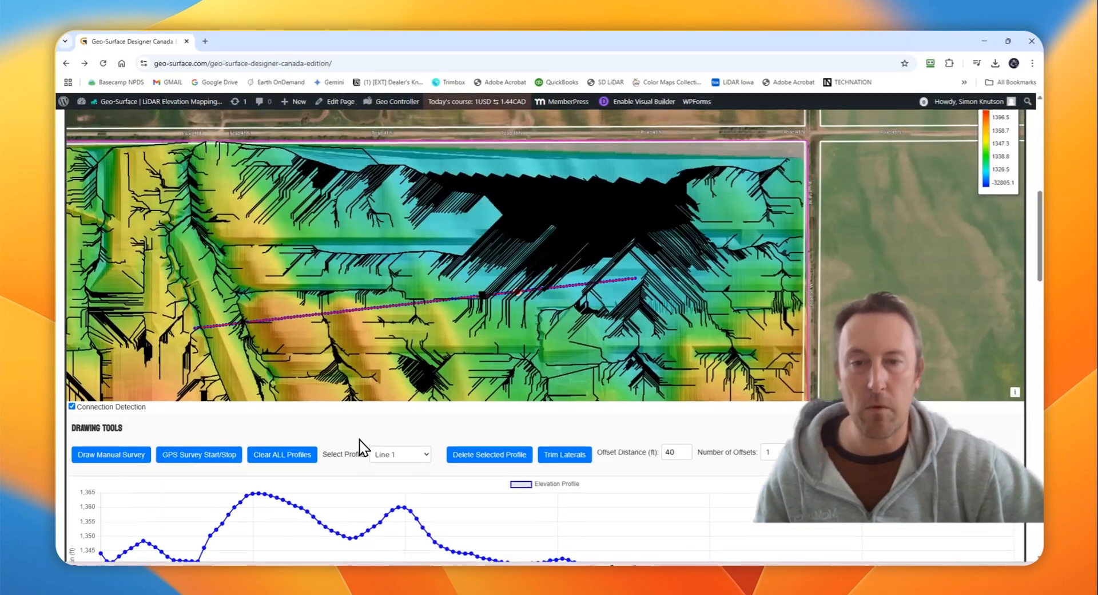
pyautogui.scroll(3, 360, 439)
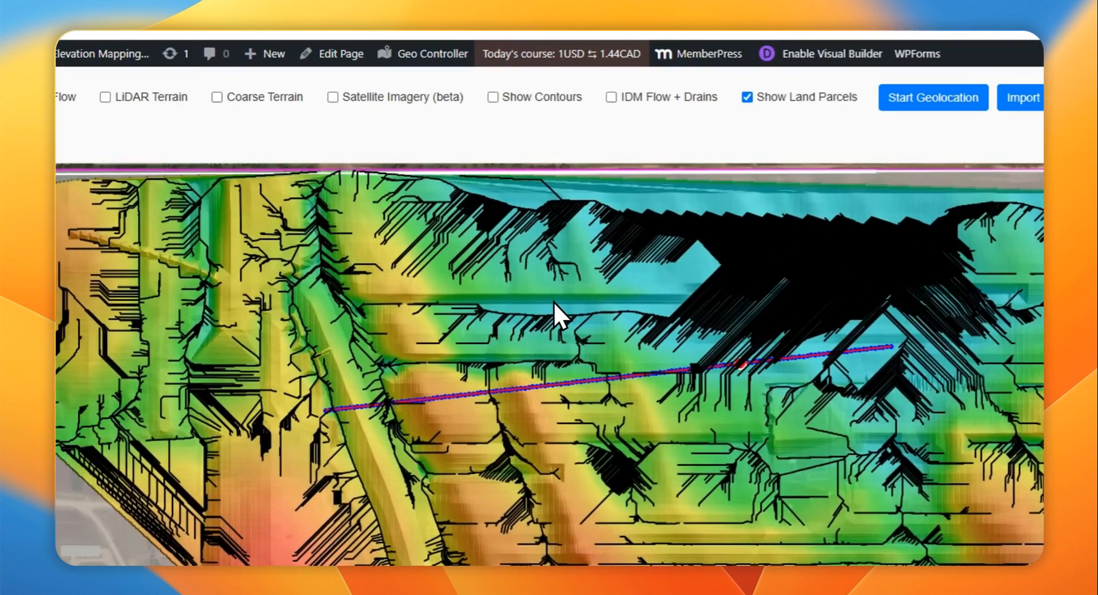
pyautogui.scroll(-2, 553, 292)
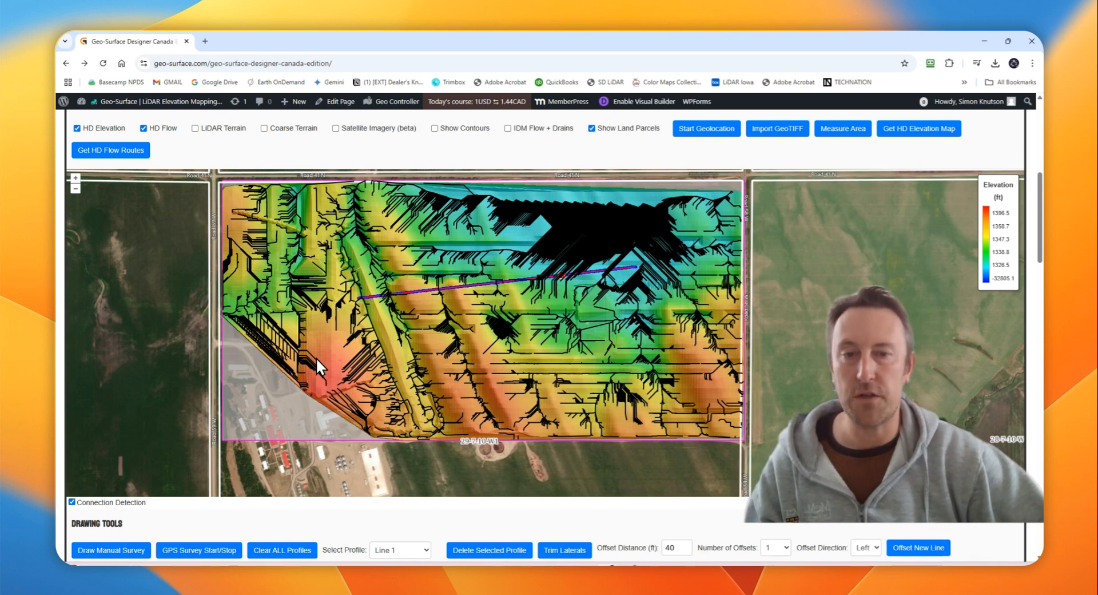
pyautogui.scroll(1, 458, 307)
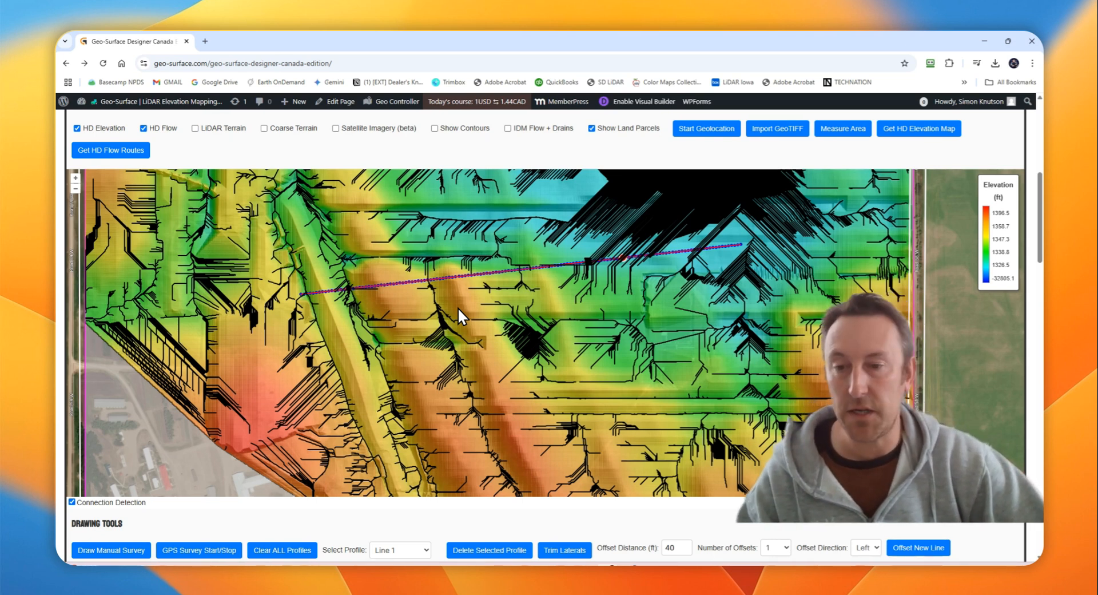
# Switch to QGIS, select the sample_DEM_Elevation_Map layer and open the Raster Calculator.
pyautogui.click(689, 566)
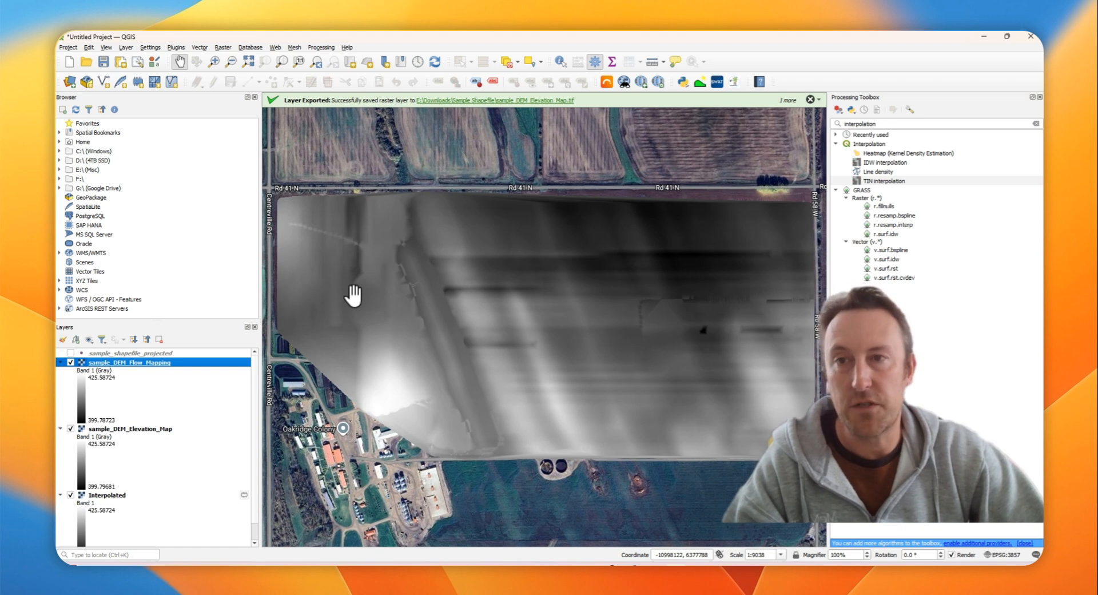
pyautogui.click(223, 48)
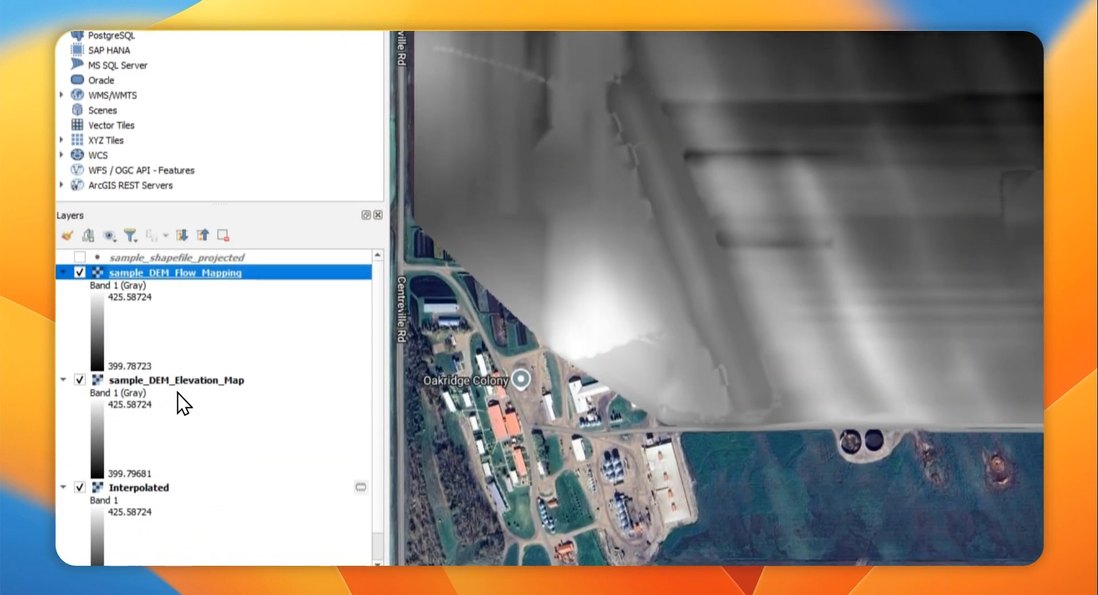
pyautogui.click(247, 381)
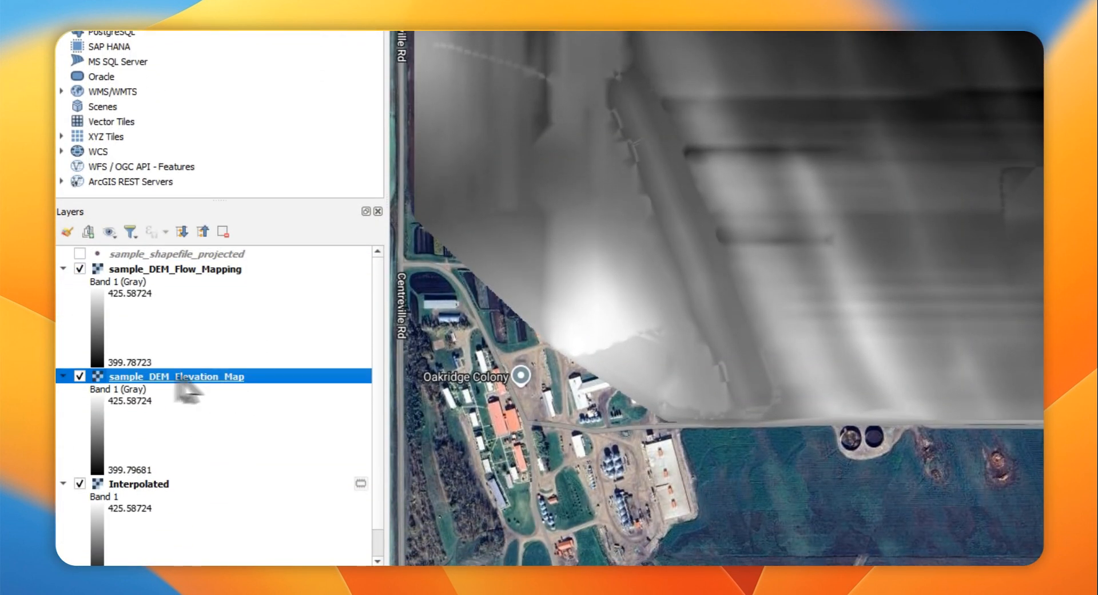
pyautogui.click(187, 270)
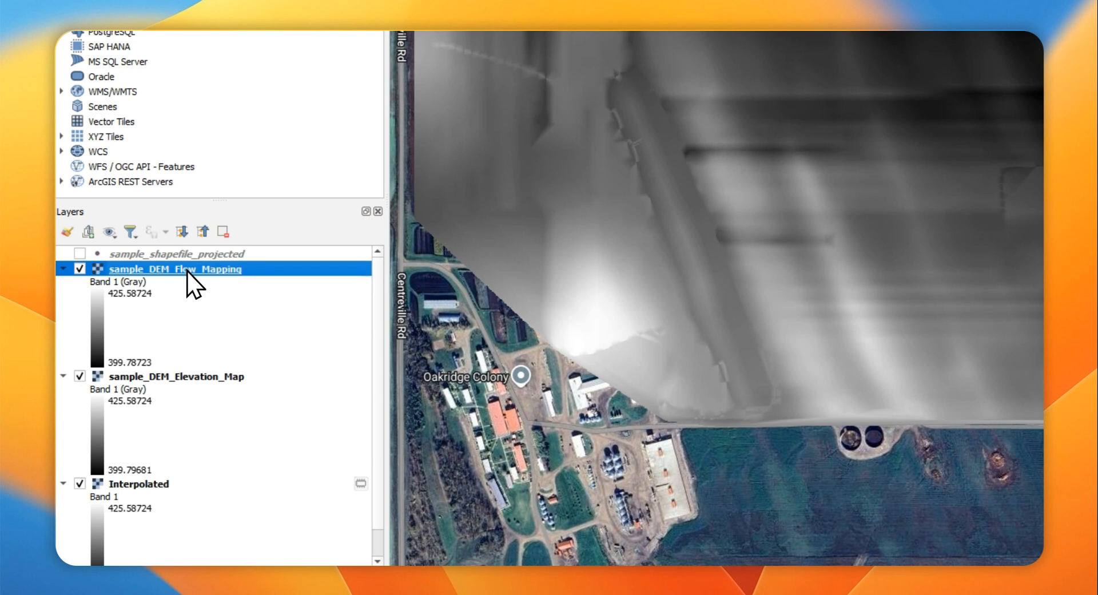
pyautogui.click(184, 377)
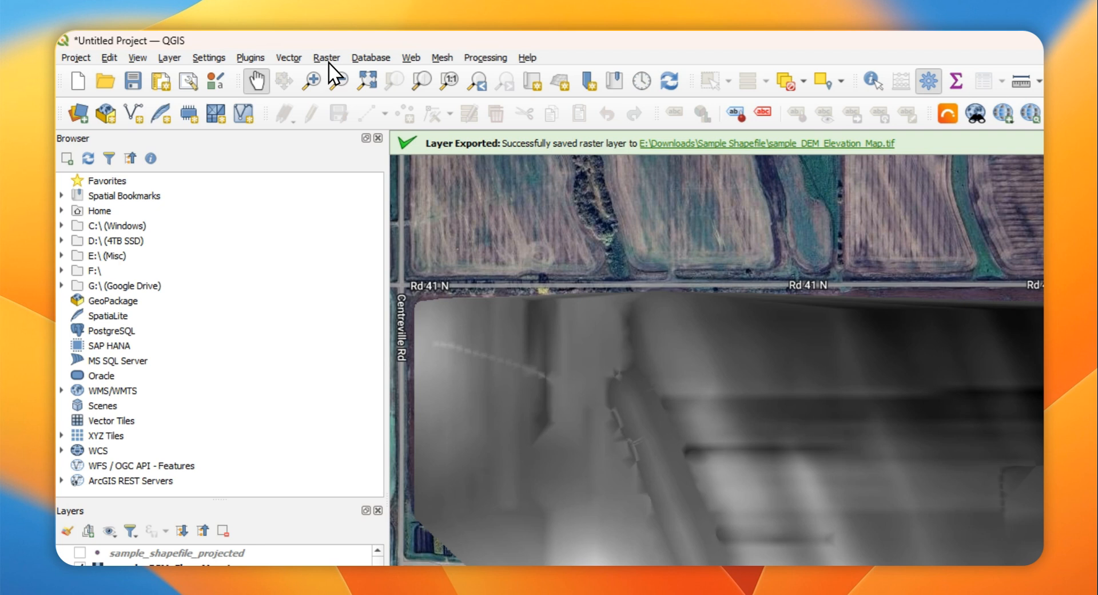
pyautogui.click(327, 58)
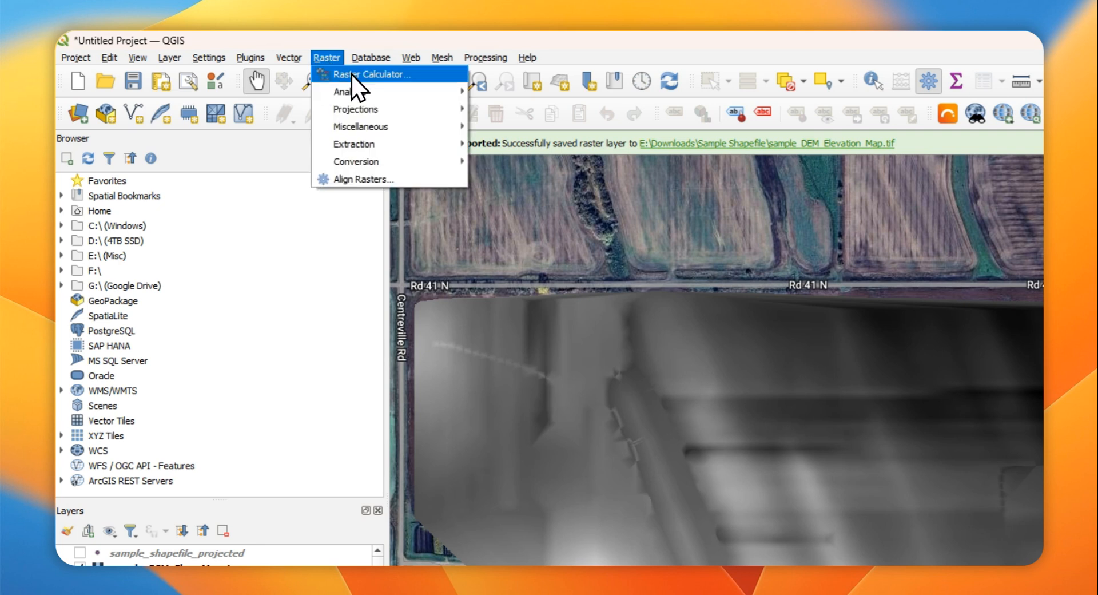
pyautogui.click(351, 73)
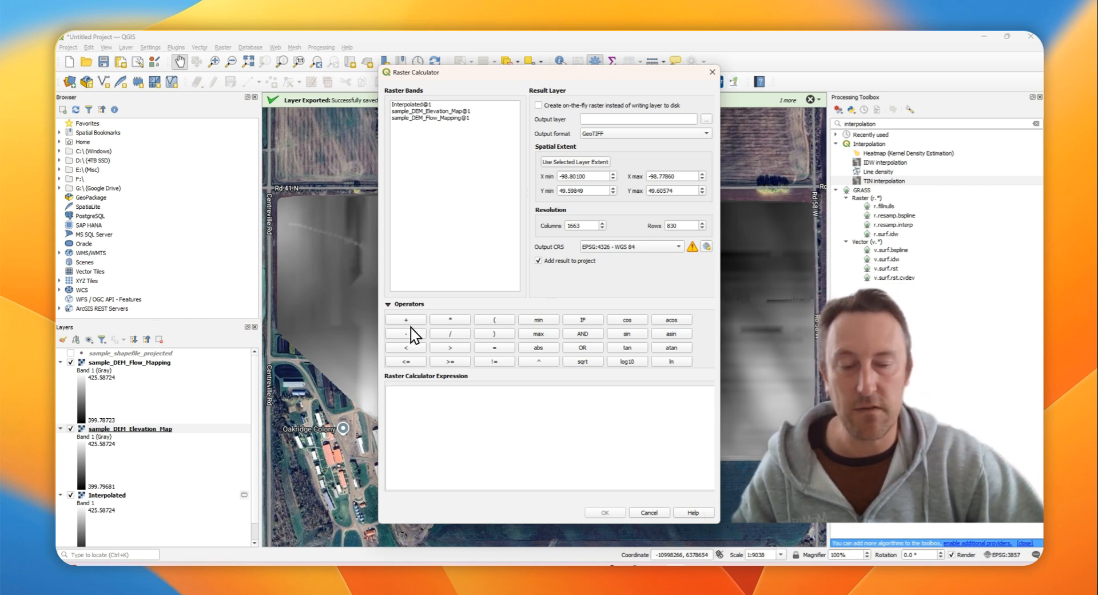
# Start the raster expression with the sample_DEM_Elevation_Map@1 band and a division operator, and move the dialog aside.
pyautogui.doubleClick(434, 111)
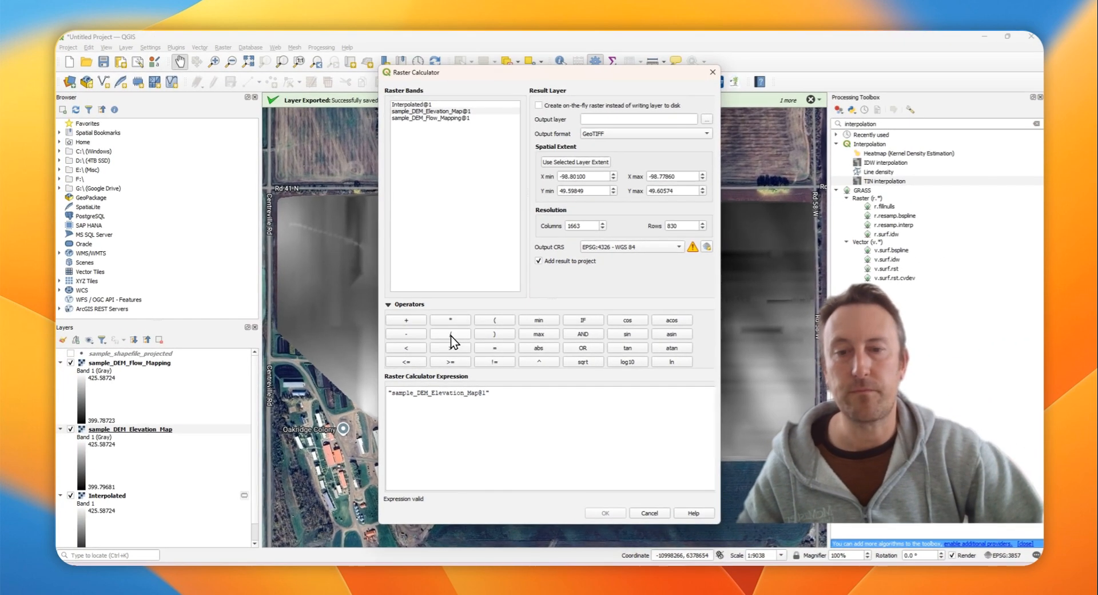
pyautogui.click(451, 335)
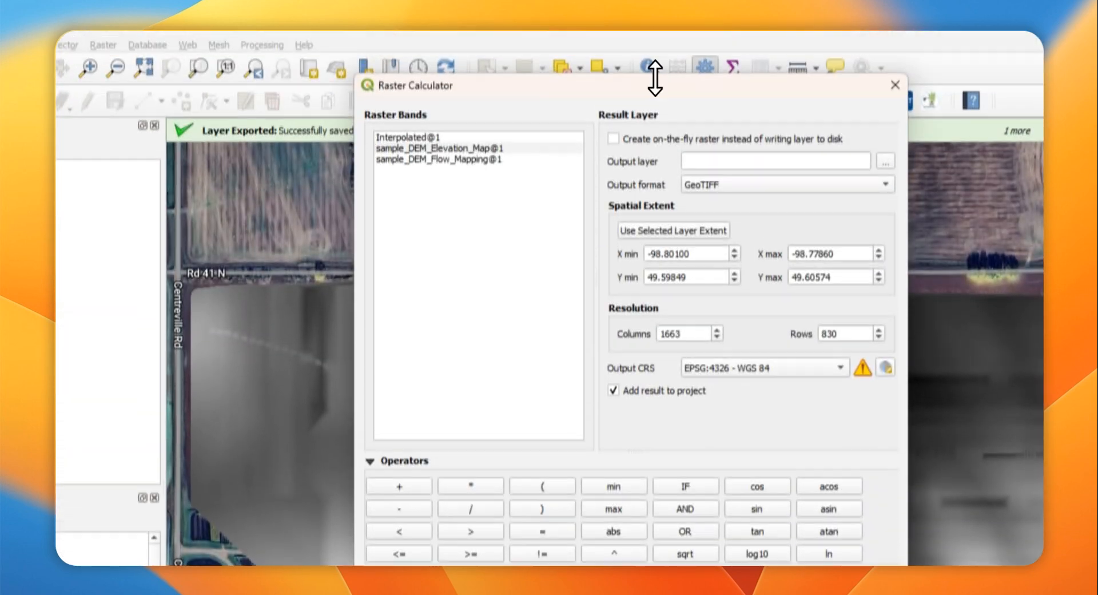
pyautogui.moveTo(655, 85); pyautogui.dragTo(489, 88)
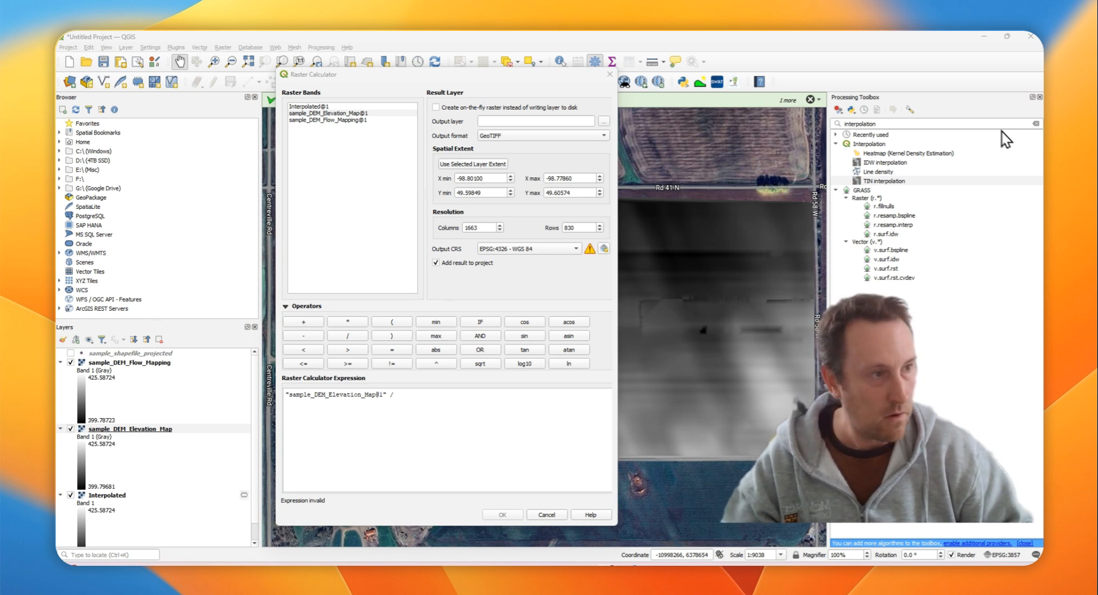
# Bring up the Google feet to metres conversion in Chrome, copy the factor 0.3048 and put the browser away.
pyautogui.moveTo(537, 563); pyautogui.dragTo(537, 157)
pyautogui.doubleClick(445, 340)
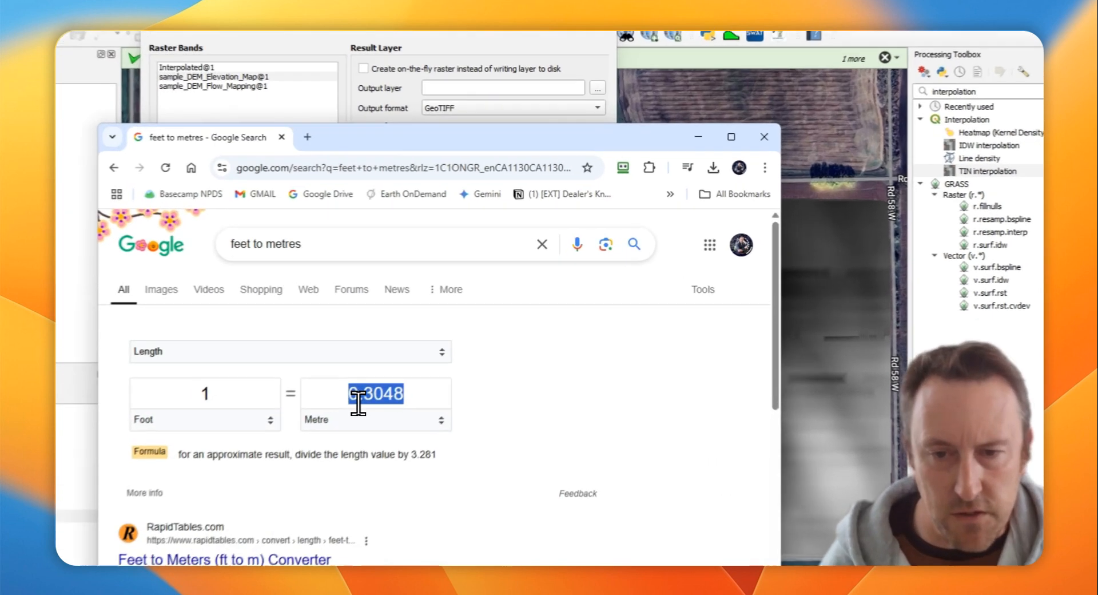
pyautogui.rightClick(444, 340)
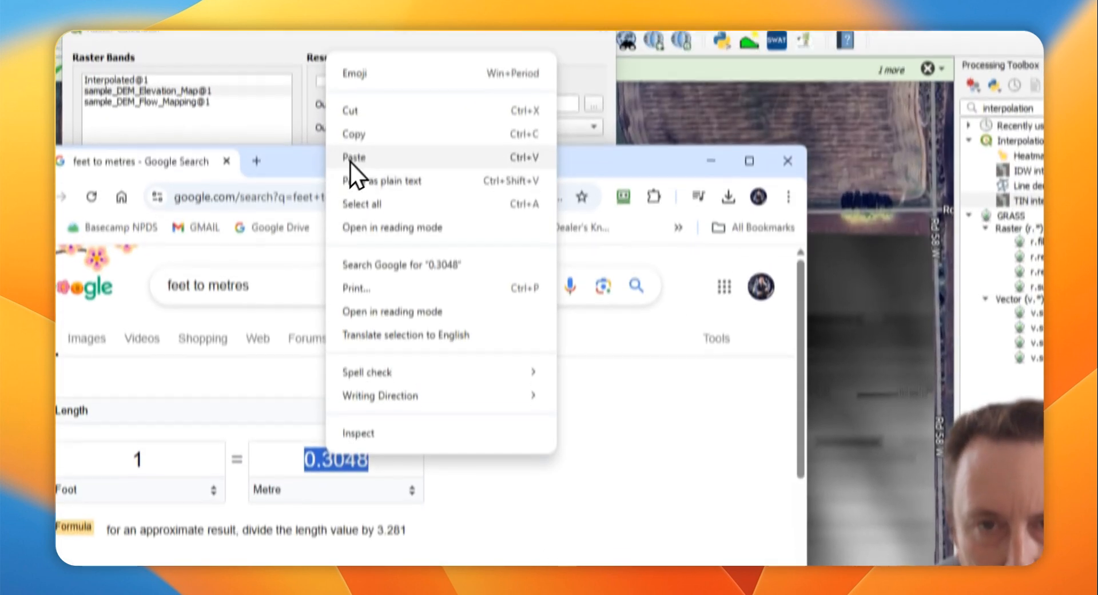
pyautogui.click(353, 136)
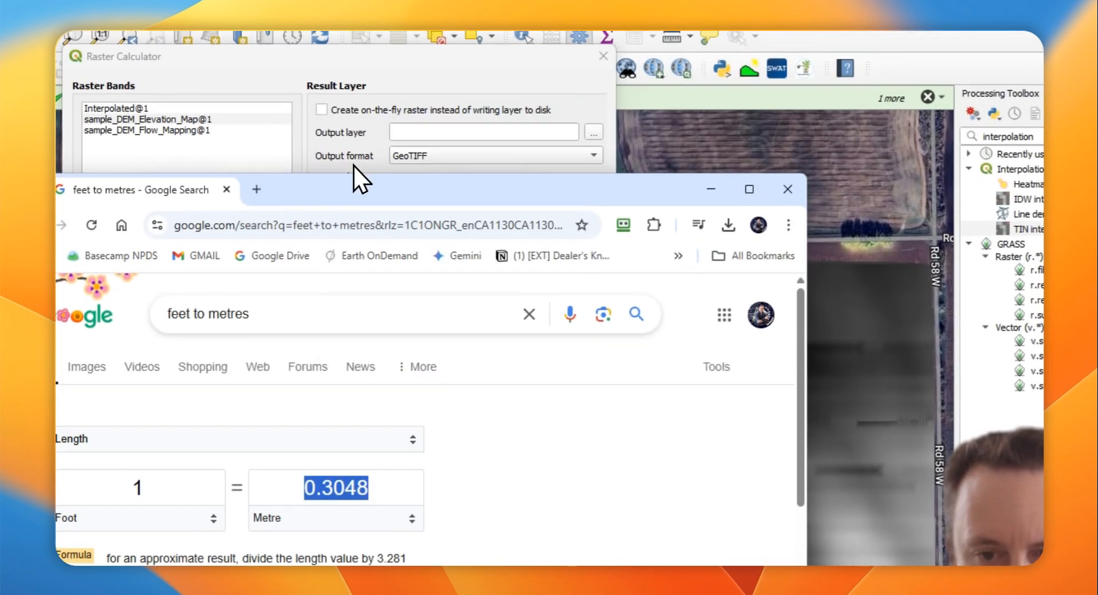
pyautogui.click(712, 192)
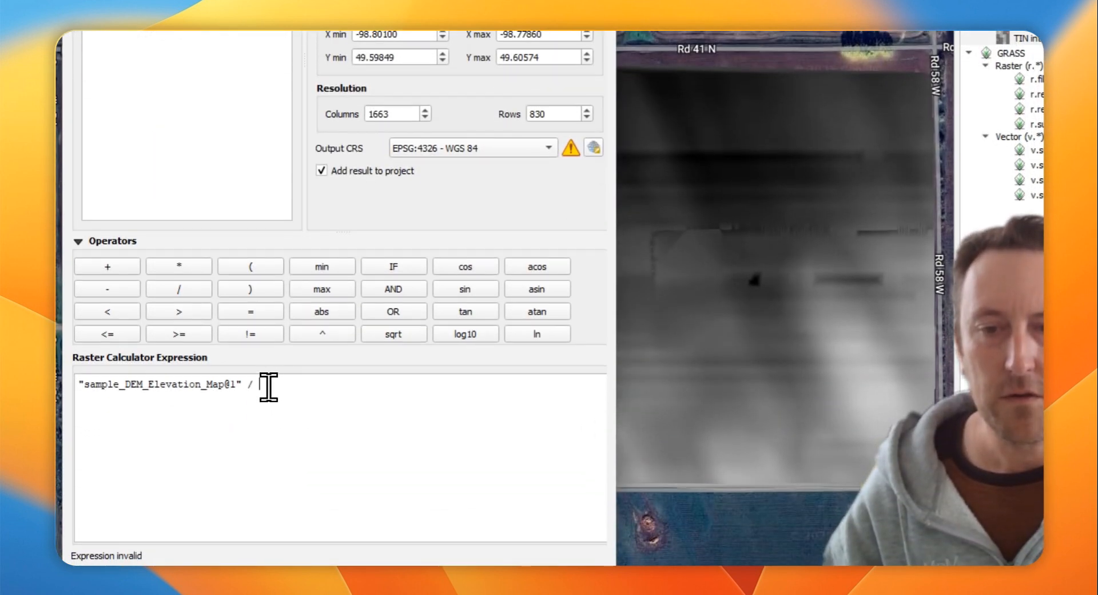
# Replace the division operator so the expression multiplies the sample_DEM_Elevation_Map@1 band by 0.3048.
pyautogui.press('BackSpace')
pyautogui.press('BackSpace')
pyautogui.press('BackSpace')
pyautogui.click(177, 267)
pyautogui.write('0.3048')
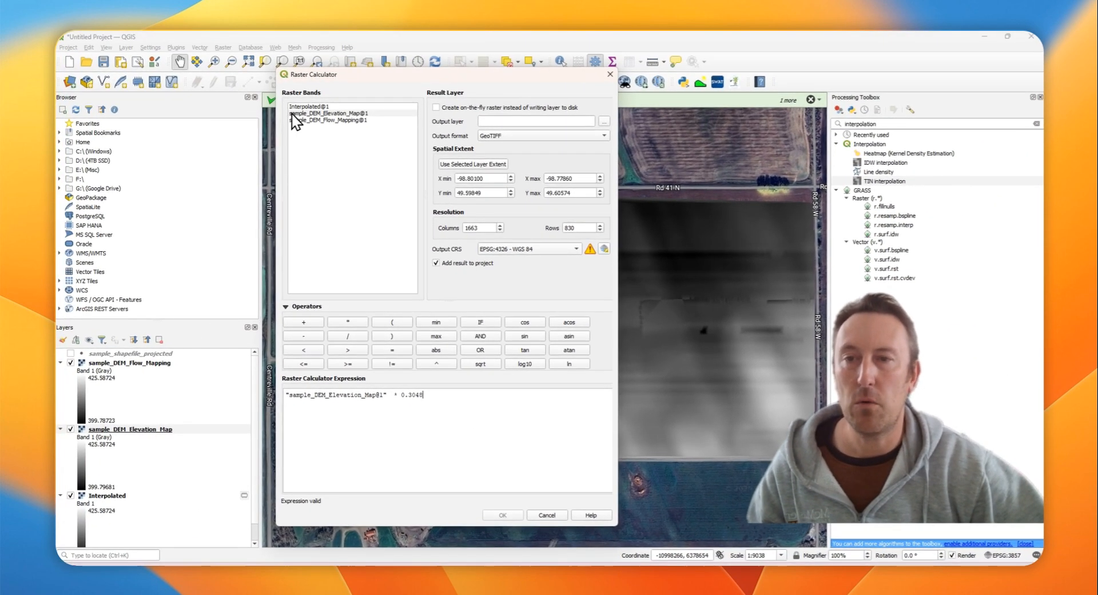
pyautogui.click(338, 113)
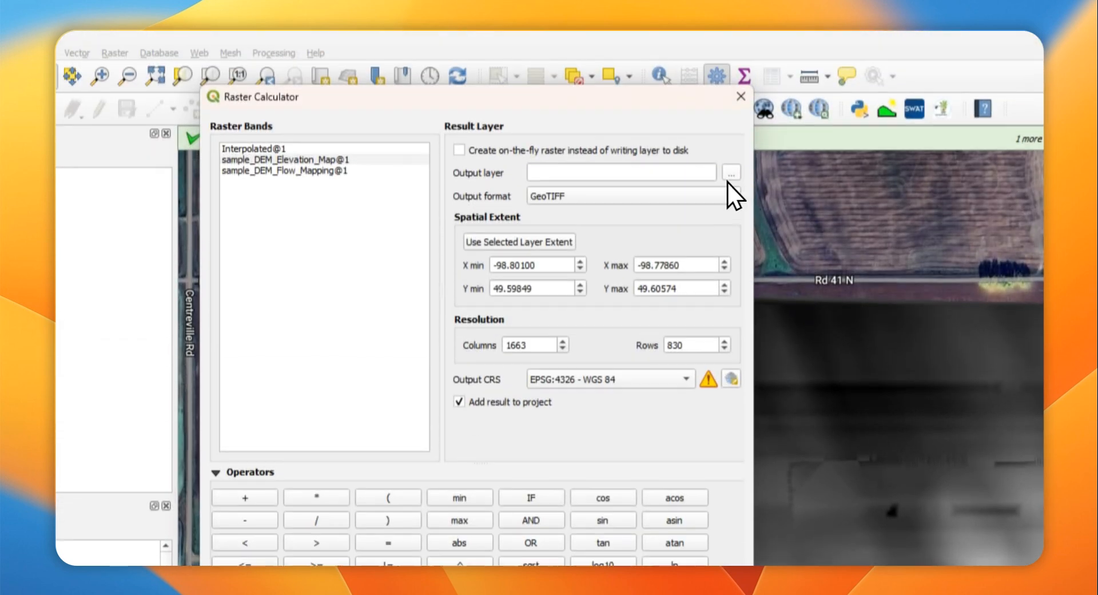
# Set the output raster to sample_dem_Metres in the Sample Shapefile folder within Downloads and run the raster calculation.
pyautogui.click(732, 177)
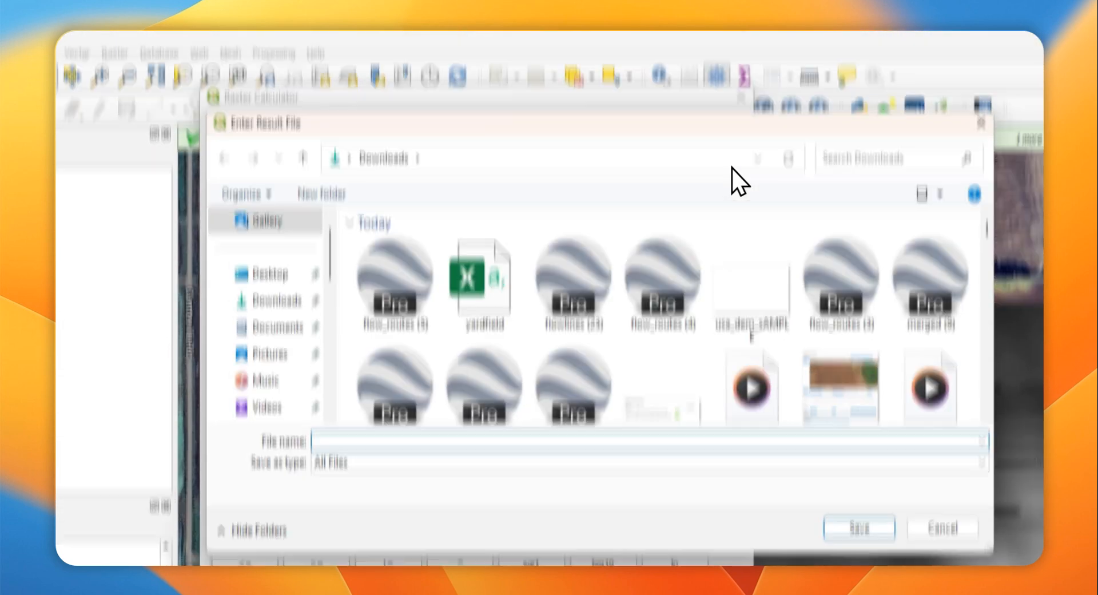
pyautogui.scroll(-6, 445, 171)
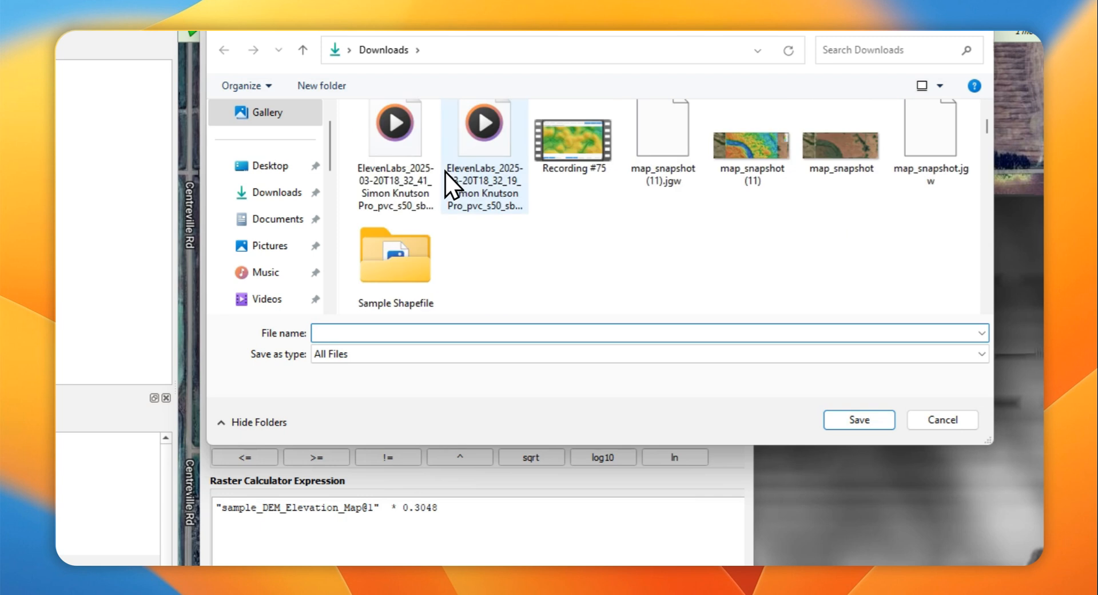
pyautogui.doubleClick(413, 247)
pyautogui.click(373, 332)
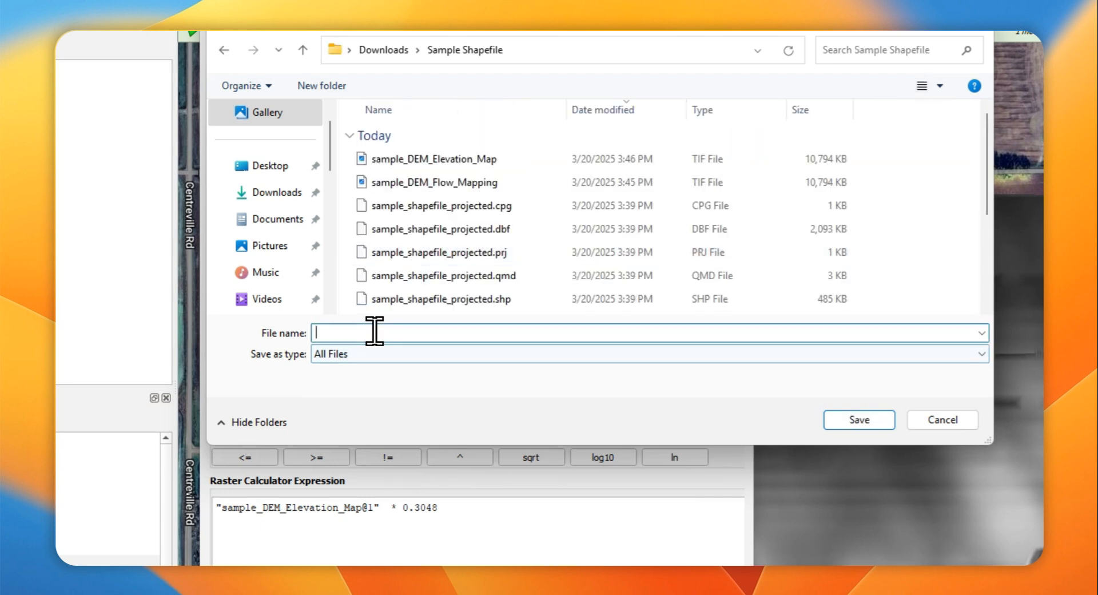
pyautogui.write('sample')
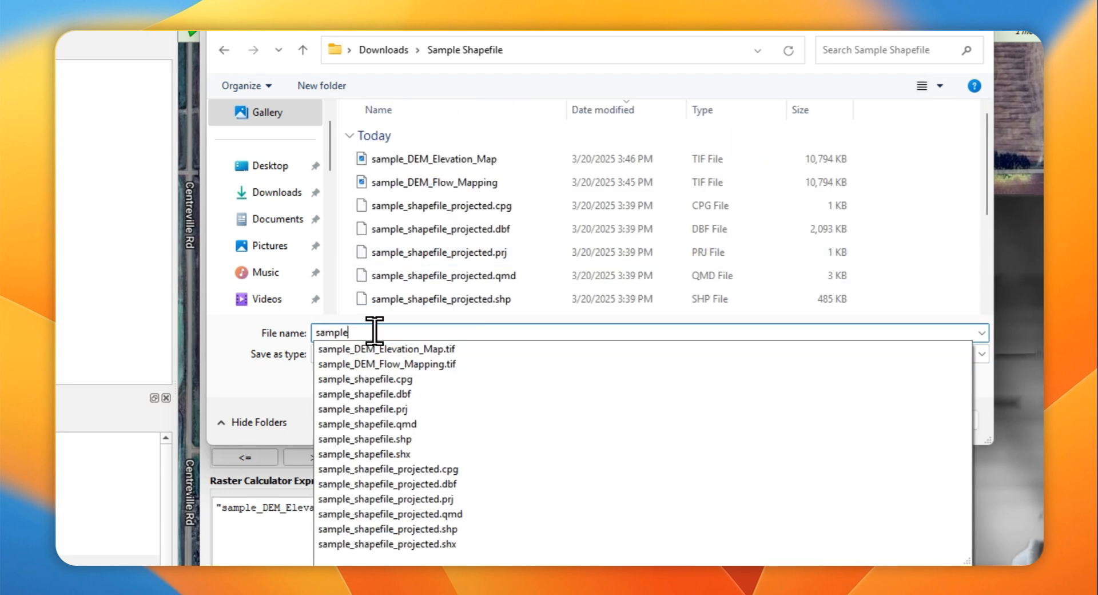
pyautogui.write('_dem_Metres')
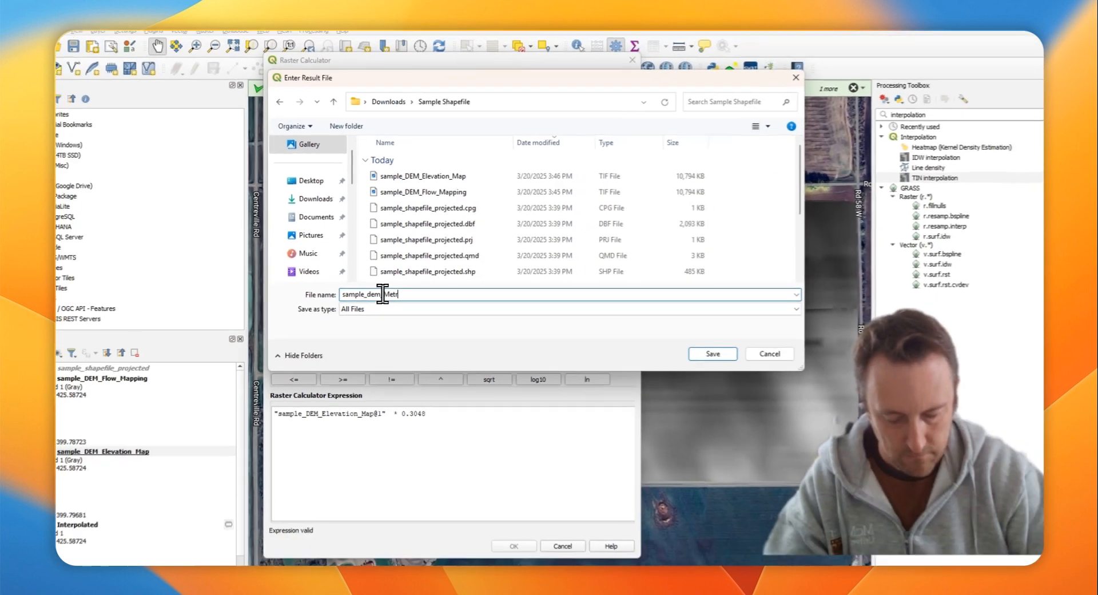
pyautogui.press('Return')
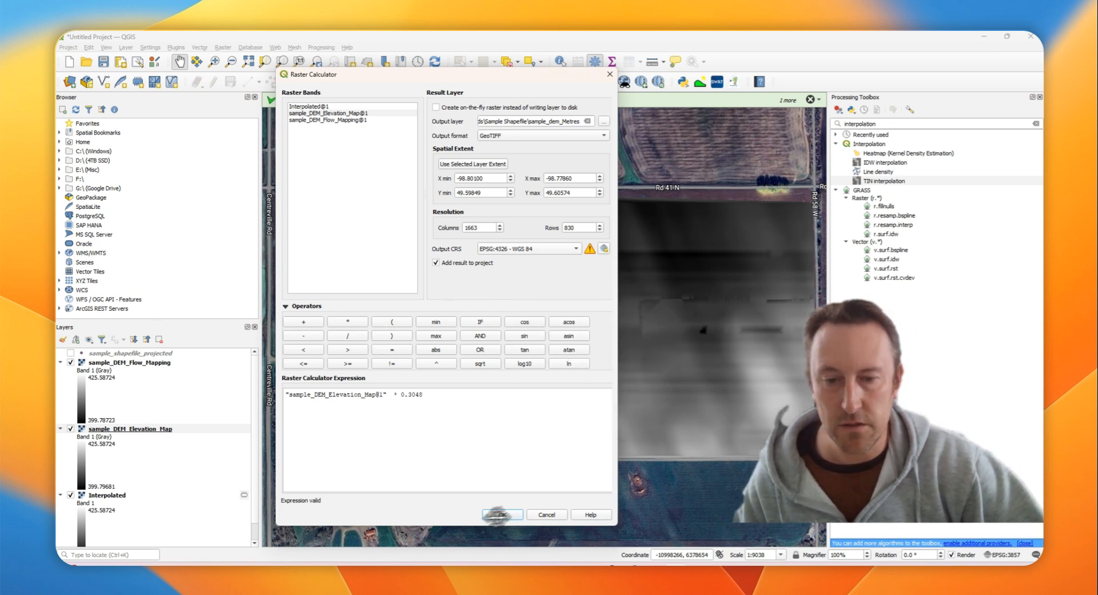
pyautogui.click(503, 514)
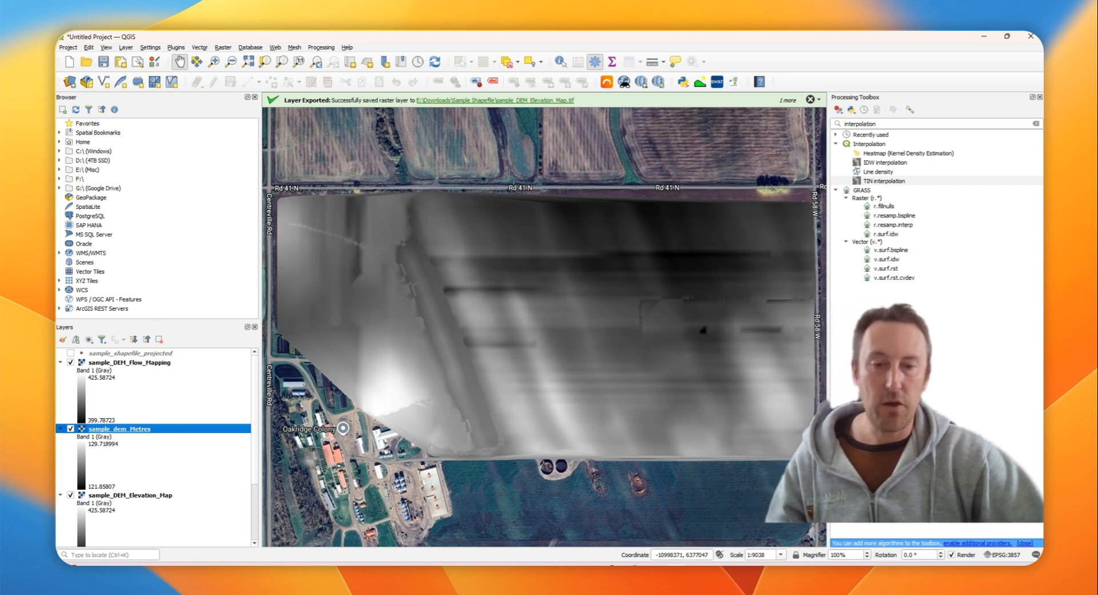
# Switch to Geo-Surface Designer in Chrome and import the sample_dem_Metres GeoTIFF, acknowledging the messages.
pyautogui.click(984, 37)
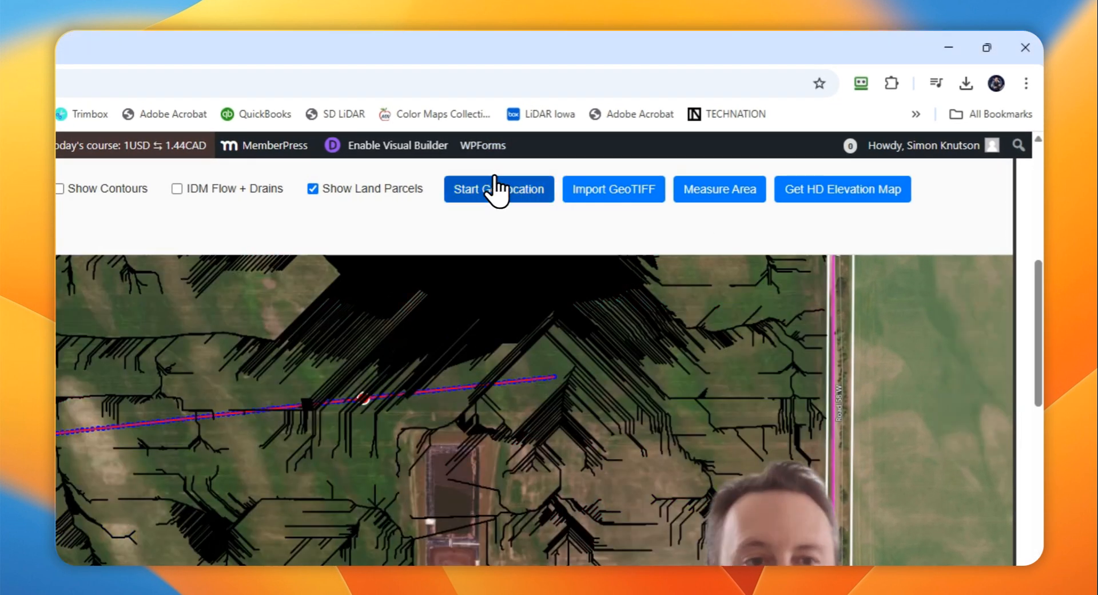
pyautogui.click(612, 200)
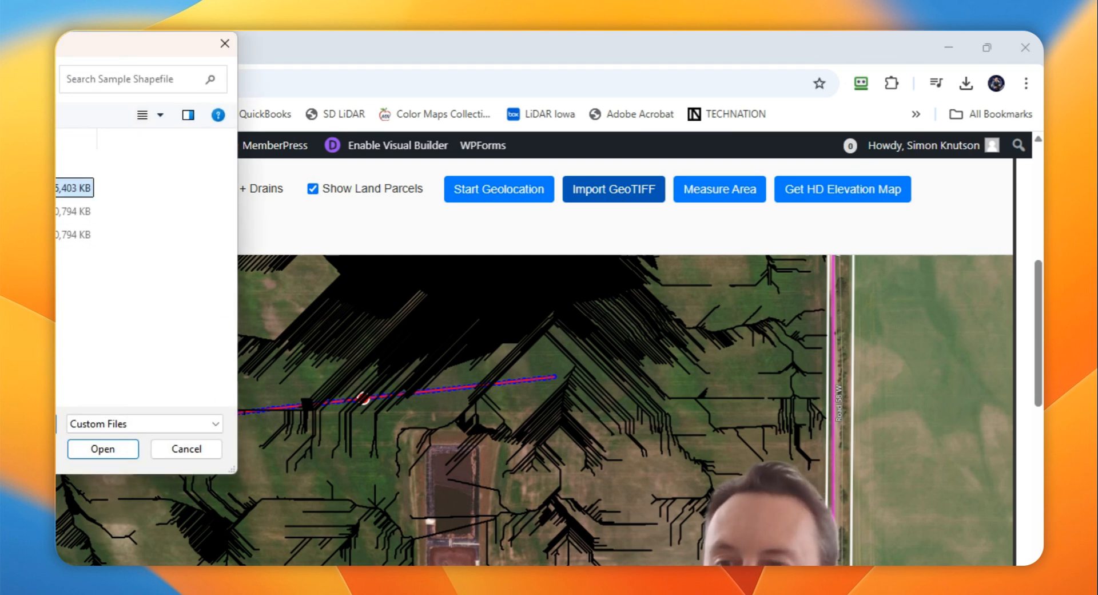
pyautogui.click(91, 451)
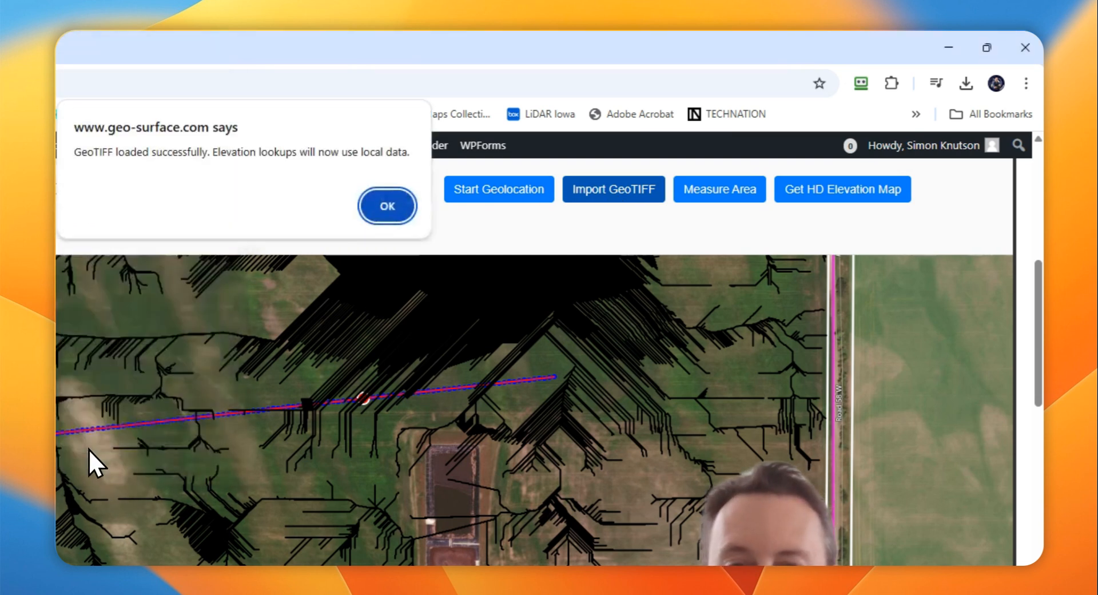
pyautogui.click(387, 206)
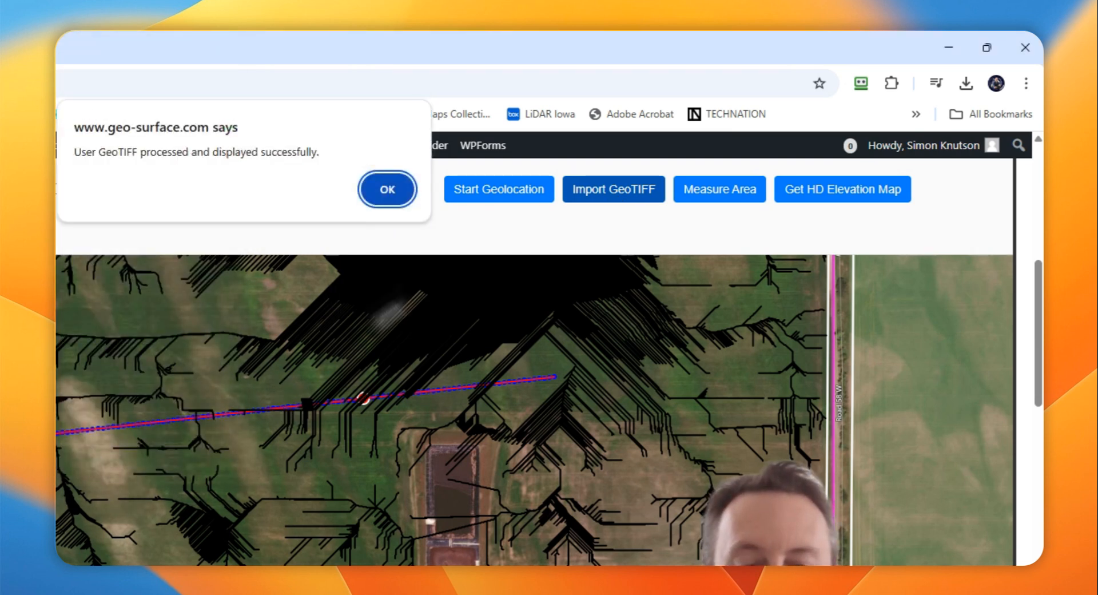
pyautogui.click(391, 190)
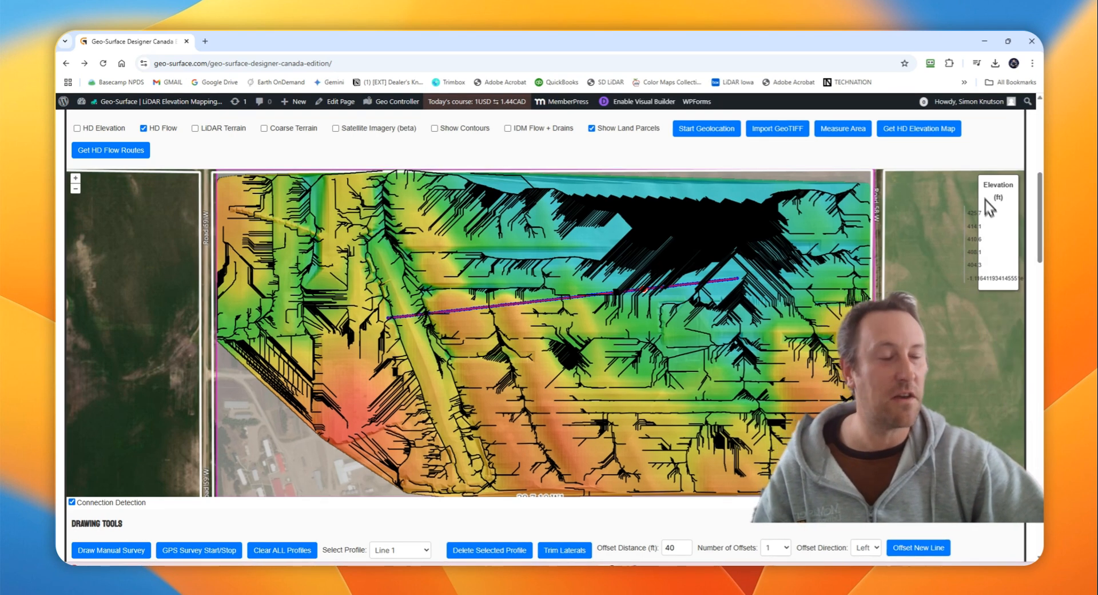
# Examine the imported elevation surface and its elevation readings in feet across the field.
pyautogui.scroll(-1, 588, 297)
pyautogui.moveTo(589, 309); pyautogui.dragTo(444, 288)
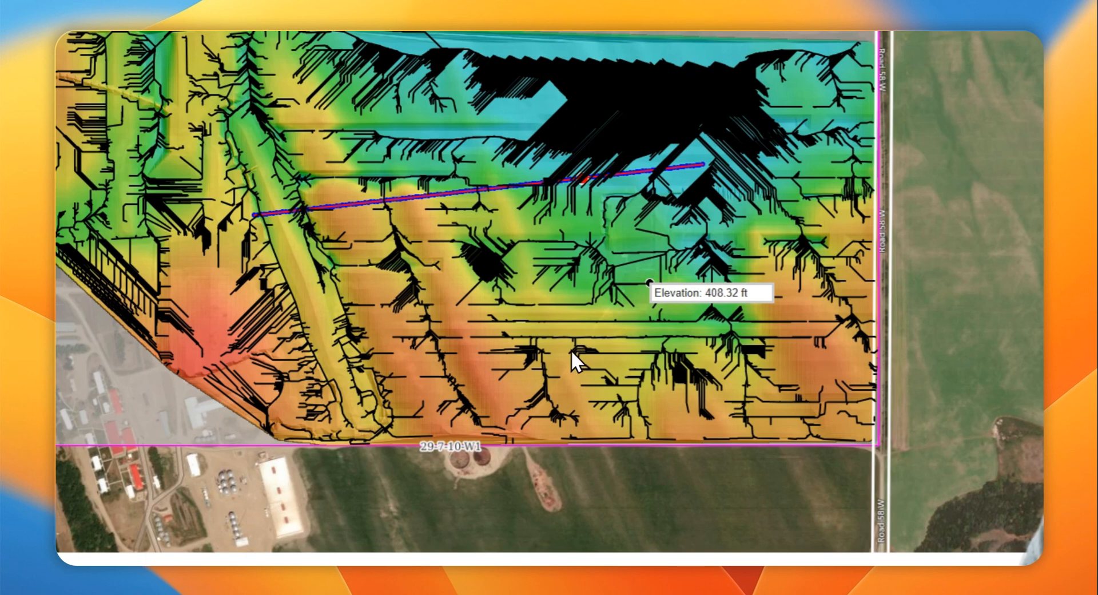
pyautogui.scroll(-2, 578, 379)
pyautogui.scroll(3, 565, 339)
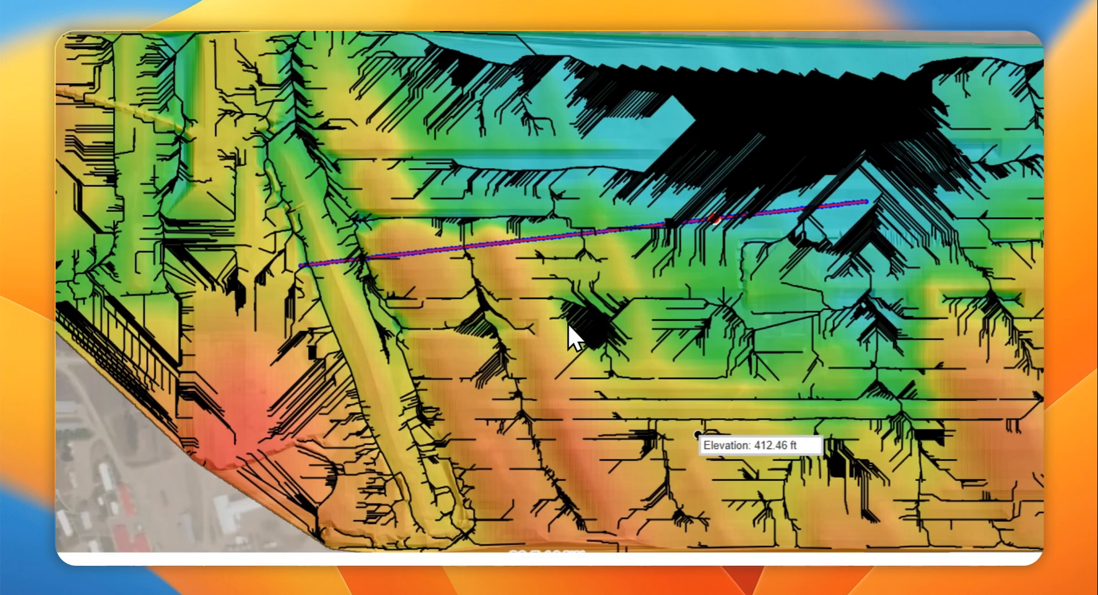